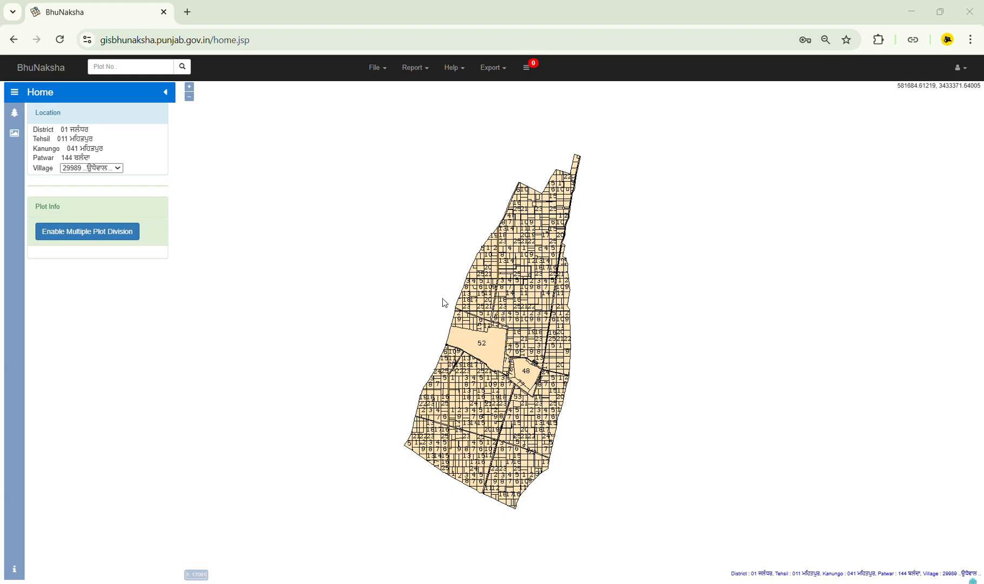
{"action": "left_click", "coordinate": [87, 168]}
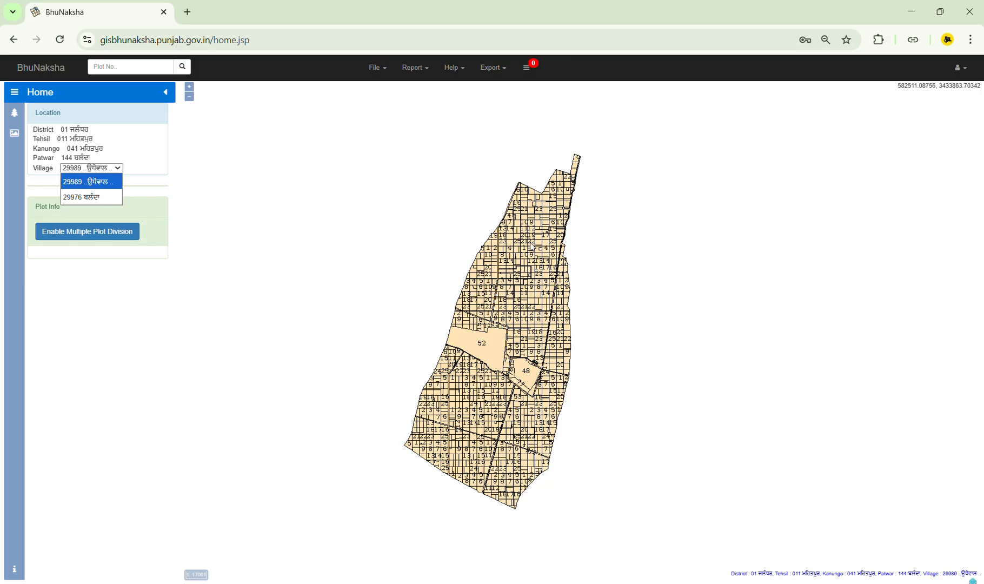
{"action": "left_click", "coordinate": [156, 173]}
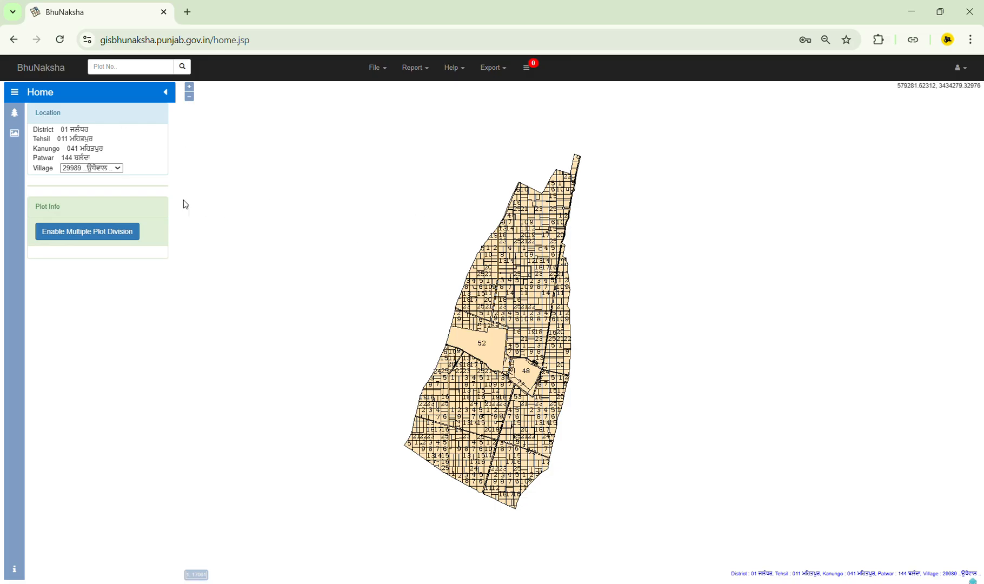
Turn on all map layers and inspect the numbered grid squares over the village map
{"action": "left_click", "coordinate": [14, 113]}
{"action": "left_click", "coordinate": [36, 114]}
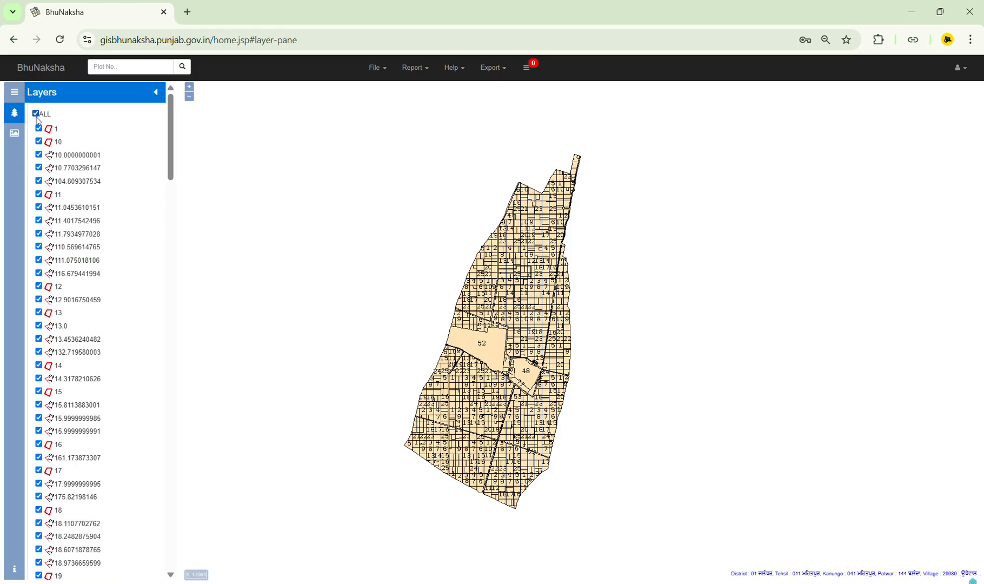
{"action": "scroll", "coordinate": [505, 271], "scroll_direction": "up", "scroll_amount": 1}
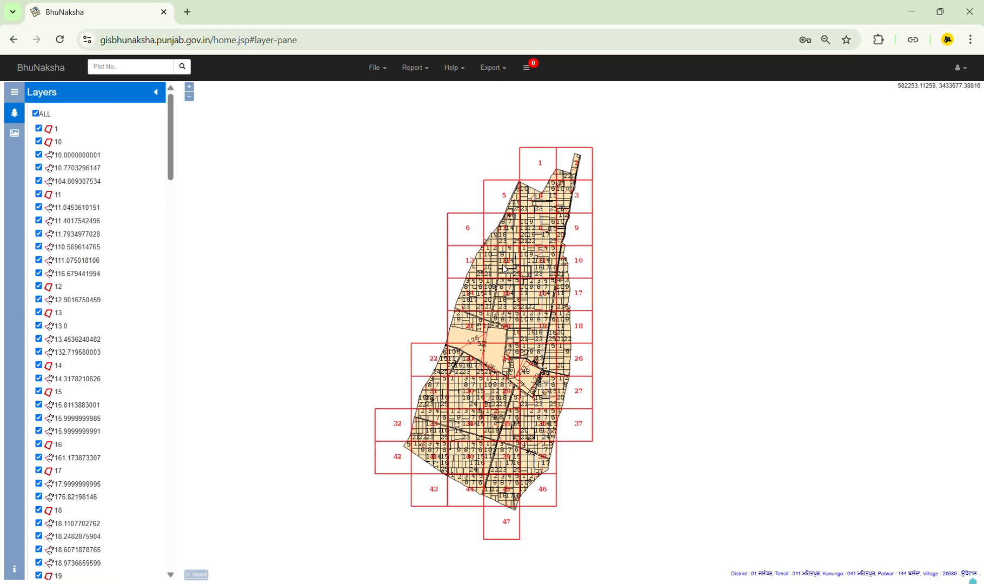
{"action": "scroll", "coordinate": [503, 268], "scroll_direction": "up", "scroll_amount": 1}
{"action": "scroll", "coordinate": [503, 269], "scroll_direction": "down", "scroll_amount": 2}
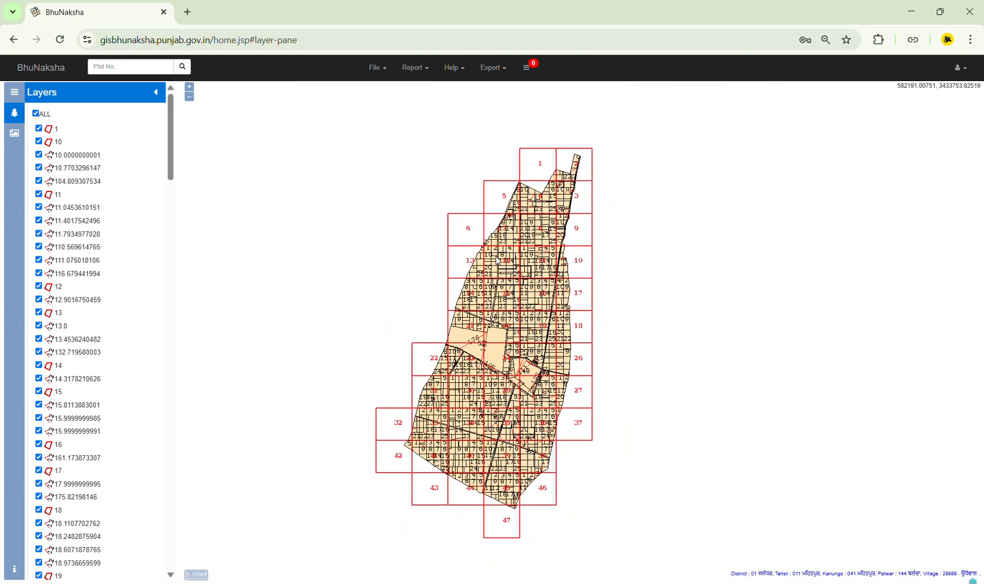
{"action": "scroll", "coordinate": [496, 261], "scroll_direction": "up", "scroll_amount": 2}
{"action": "scroll", "coordinate": [497, 261], "scroll_direction": "down", "scroll_amount": 1}
{"action": "left_click", "coordinate": [14, 92]}
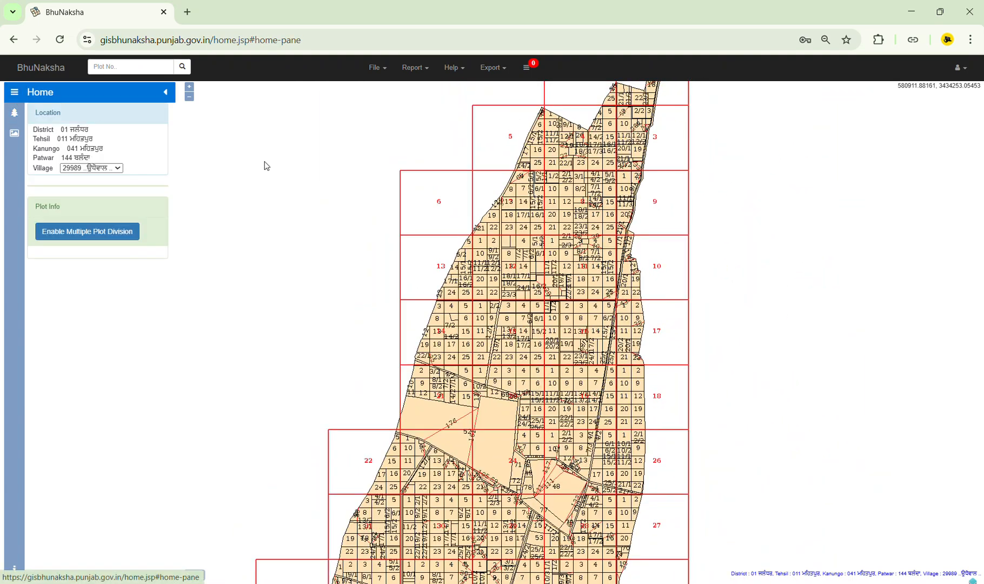
{"action": "scroll", "coordinate": [501, 257], "scroll_direction": "down", "scroll_amount": 1}
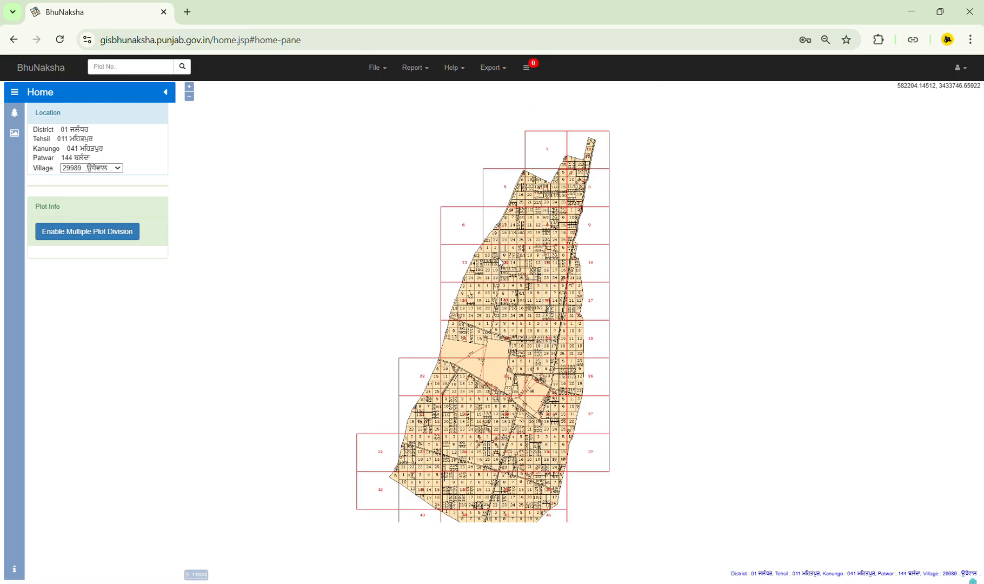
Turn off all map layers and return to the Home pane
{"action": "left_click", "coordinate": [11, 110]}
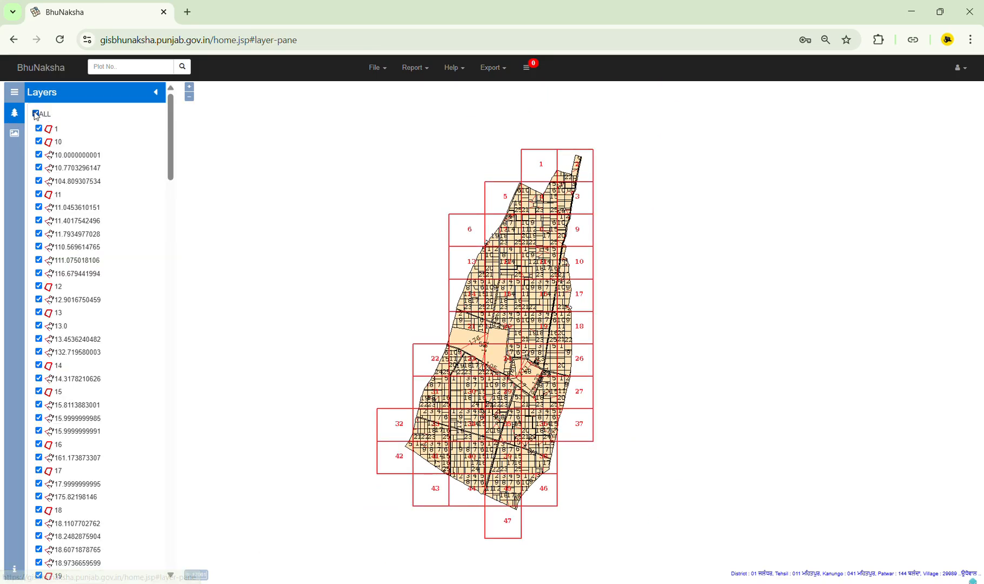
{"action": "left_click", "coordinate": [36, 114]}
{"action": "left_click", "coordinate": [14, 92]}
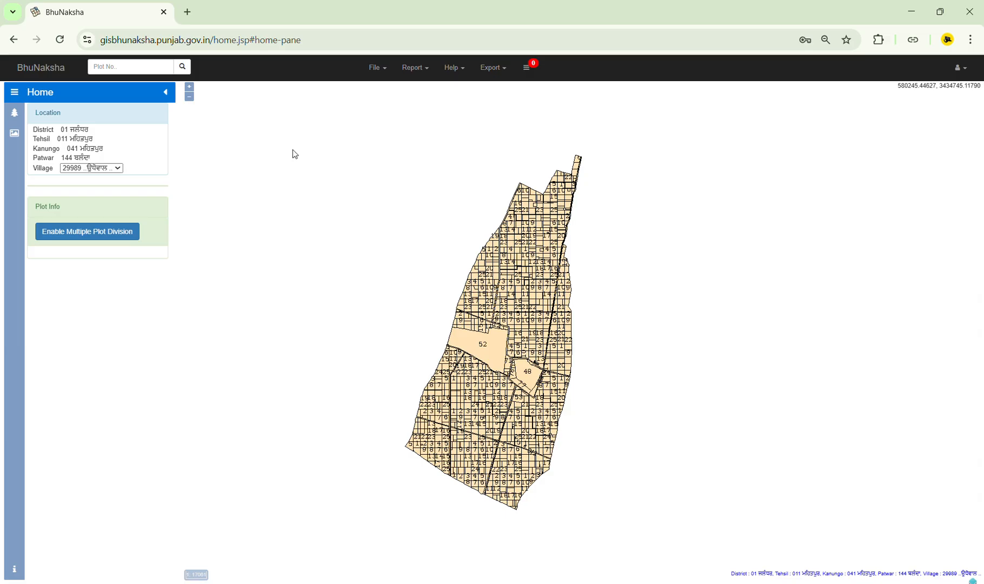
{"action": "left_click", "coordinate": [381, 71]}
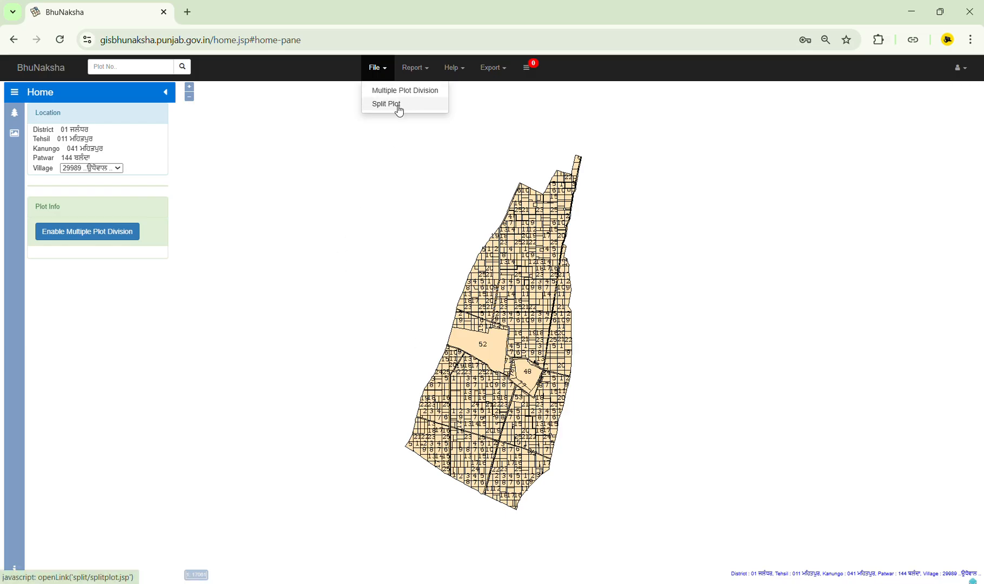
{"action": "left_click", "coordinate": [420, 69]}
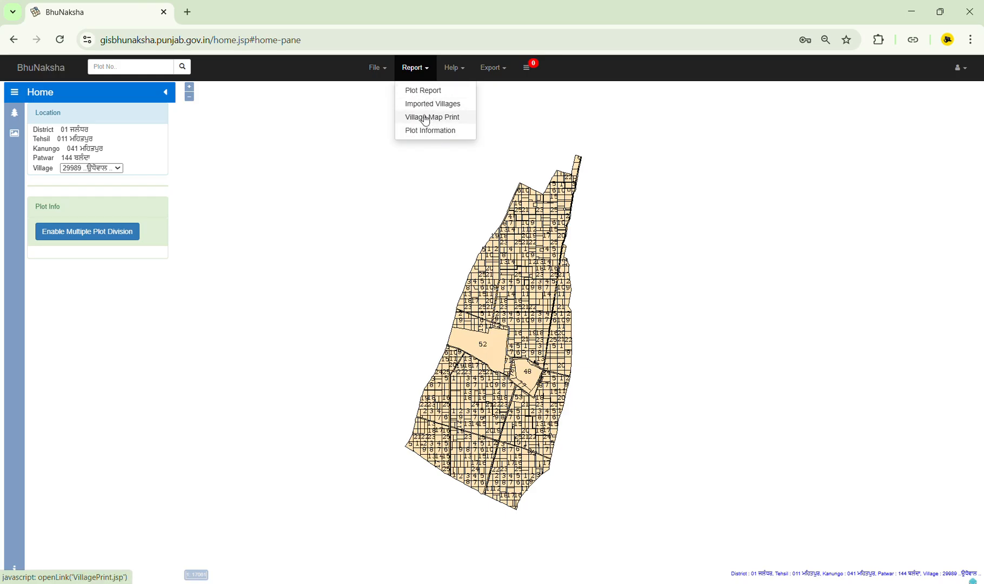
{"action": "left_click", "coordinate": [499, 73]}
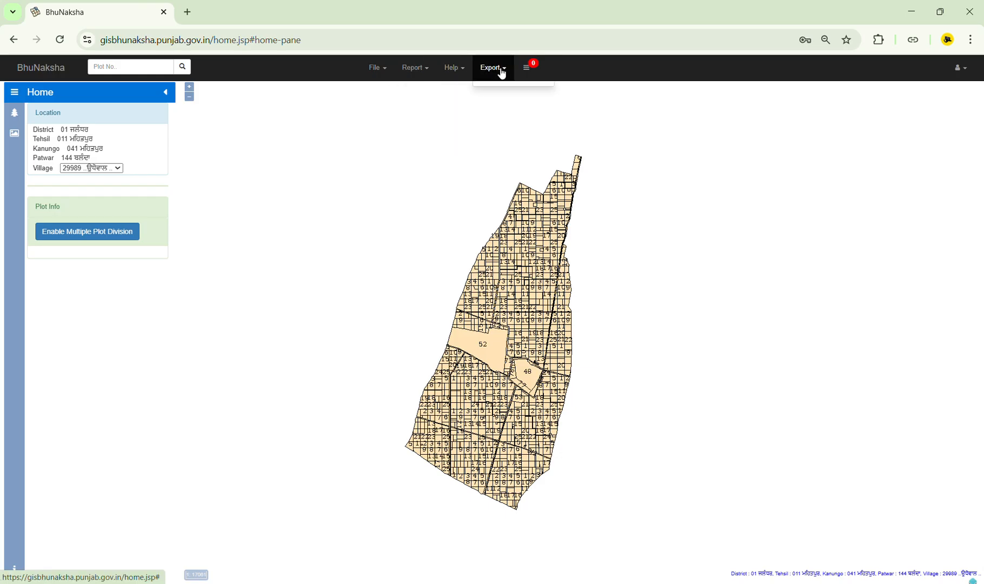
Try to open Split Plot without a plot selected, and close the page it opens
{"action": "left_click", "coordinate": [379, 68]}
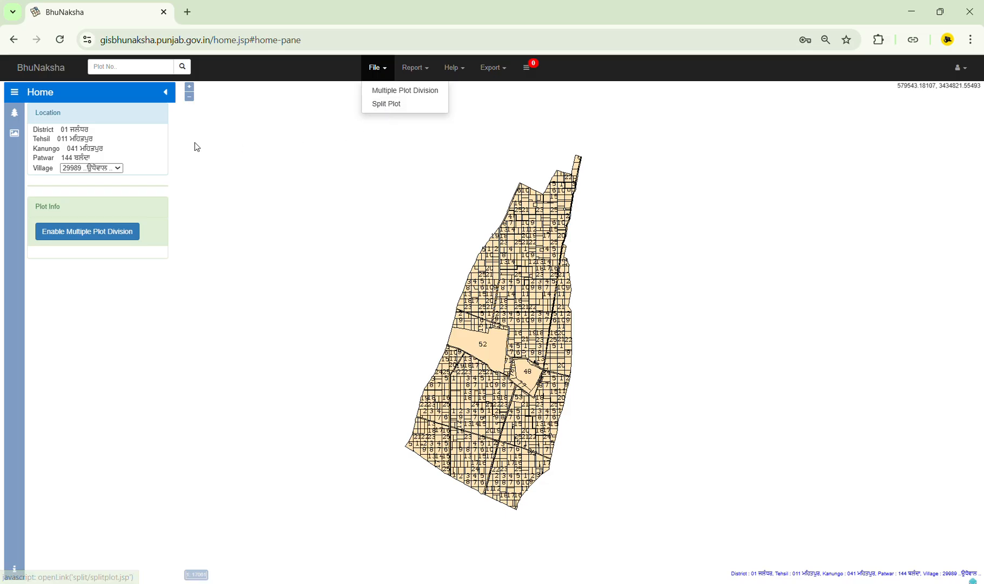
{"action": "left_click", "coordinate": [387, 107]}
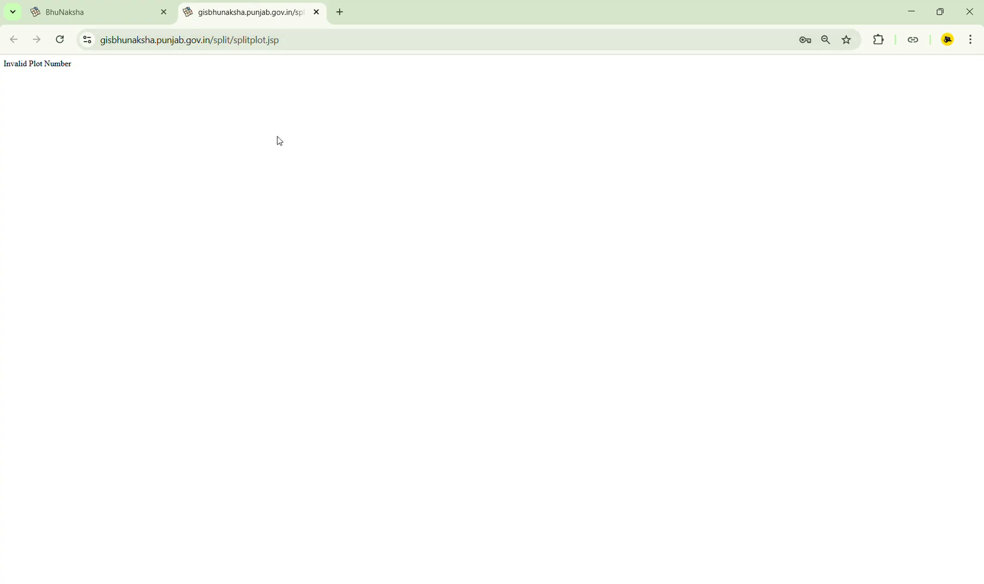
{"action": "left_click", "coordinate": [317, 12]}
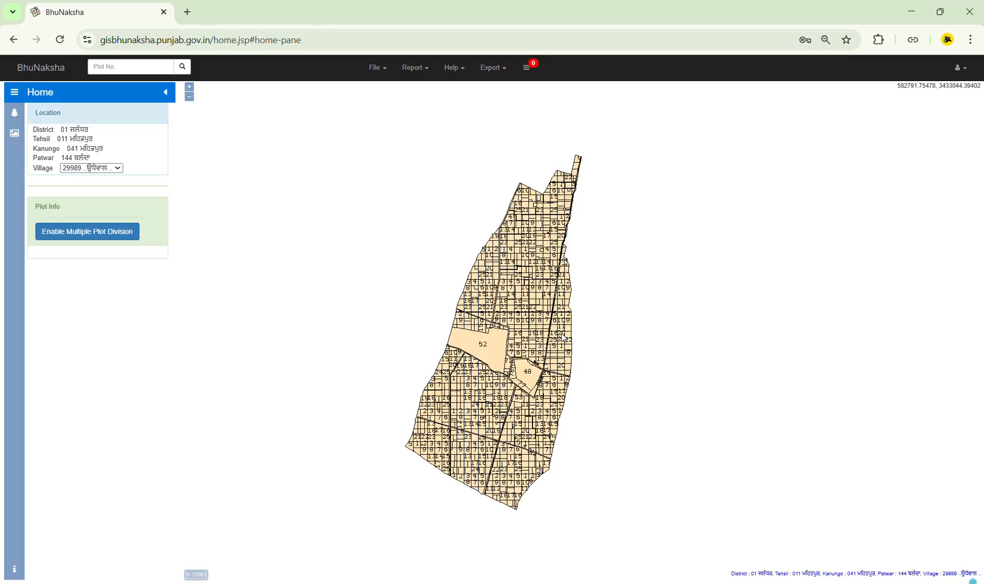
Select plot 4//1 beside plot 5 at the northern end of the village map
{"action": "scroll", "coordinate": [527, 206], "scroll_direction": "up", "scroll_amount": 1}
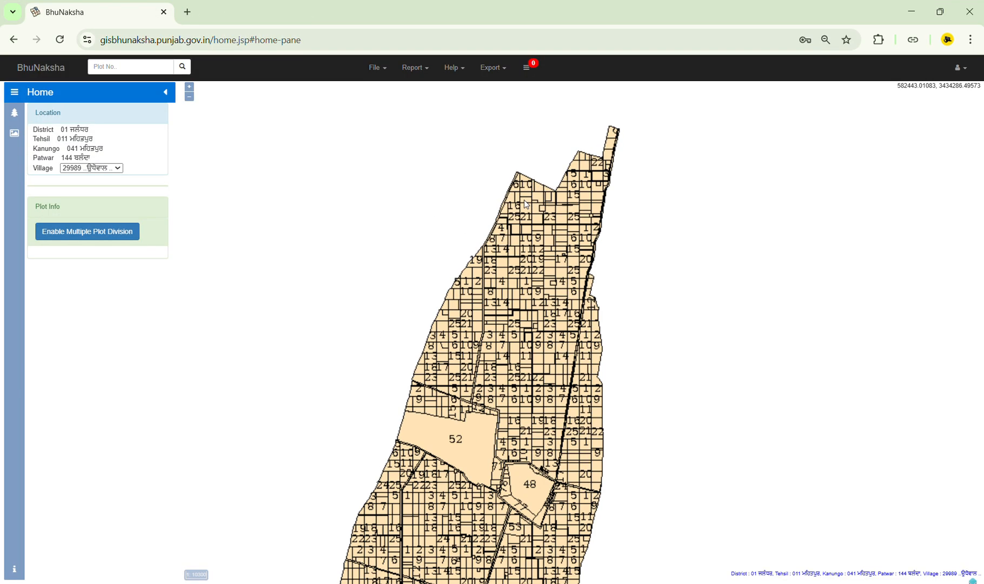
{"action": "scroll", "coordinate": [528, 198], "scroll_direction": "up", "scroll_amount": 2}
{"action": "left_click_drag", "start_coordinate": [722, 264], "coordinate": [356, 479]}
{"action": "left_click_drag", "start_coordinate": [503, 239], "coordinate": [493, 284]}
{"action": "left_click_drag", "start_coordinate": [395, 502], "coordinate": [478, 422]}
{"action": "left_click_drag", "start_coordinate": [446, 341], "coordinate": [693, 267]}
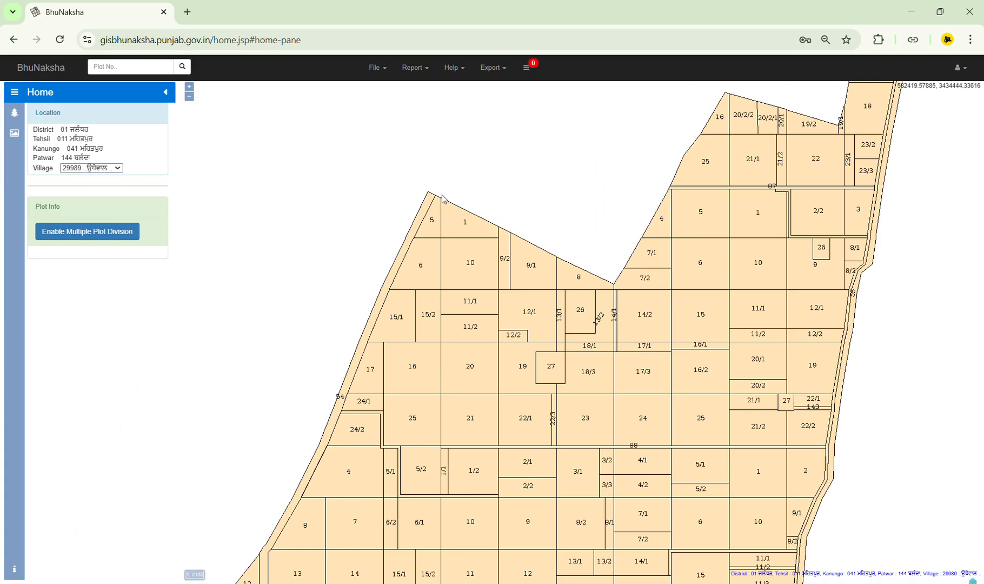
{"action": "left_click", "coordinate": [455, 218]}
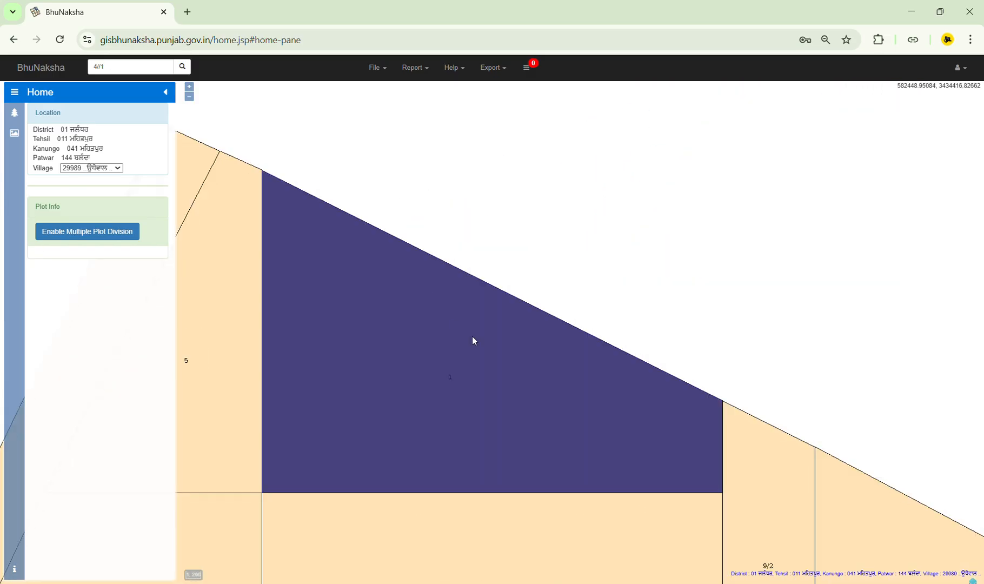
Open Split Plot for the selected plot 4//1
{"action": "scroll", "coordinate": [596, 264], "scroll_direction": "down", "scroll_amount": 1}
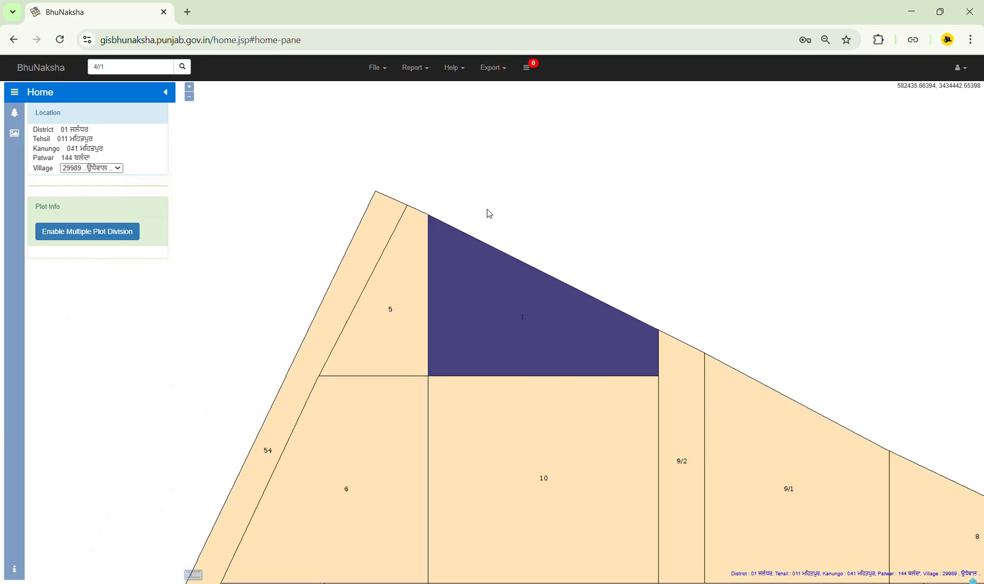
{"action": "scroll", "coordinate": [693, 326], "scroll_direction": "down", "scroll_amount": 1}
{"action": "scroll", "coordinate": [695, 326], "scroll_direction": "up", "scroll_amount": 1}
{"action": "scroll", "coordinate": [606, 322], "scroll_direction": "down", "scroll_amount": 1}
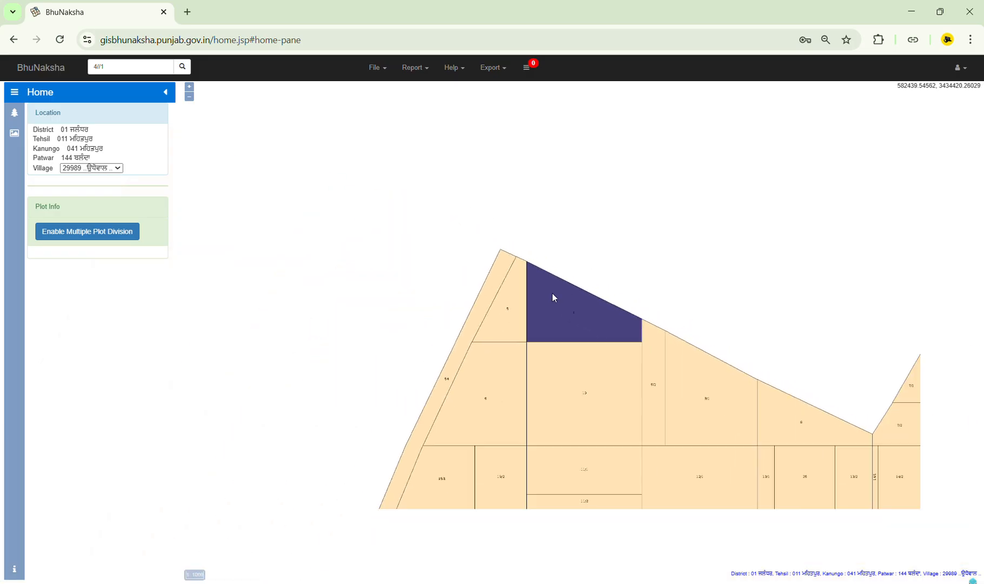
{"action": "left_click_drag", "start_coordinate": [559, 305], "coordinate": [476, 248]}
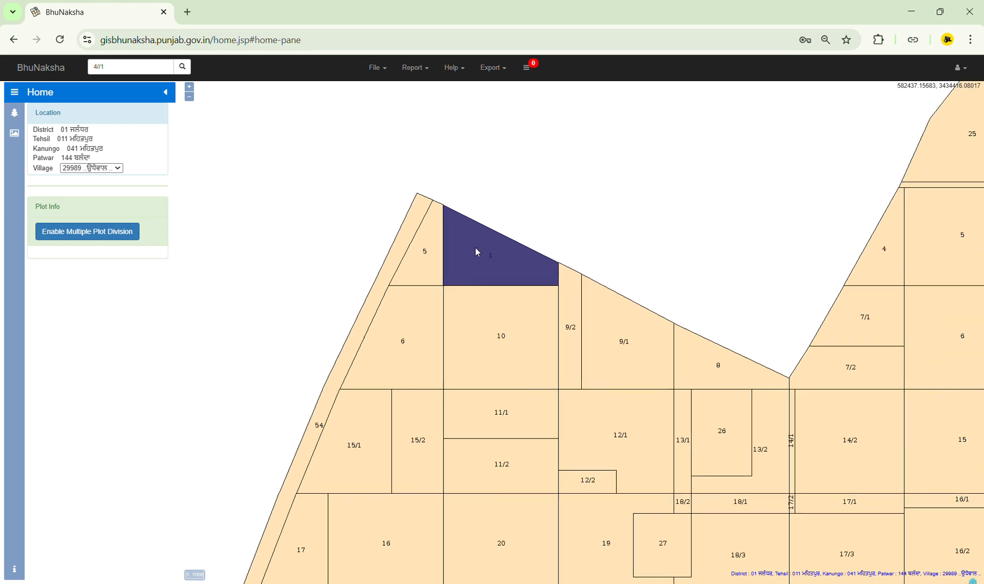
{"action": "scroll", "coordinate": [481, 245], "scroll_direction": "up", "scroll_amount": 1}
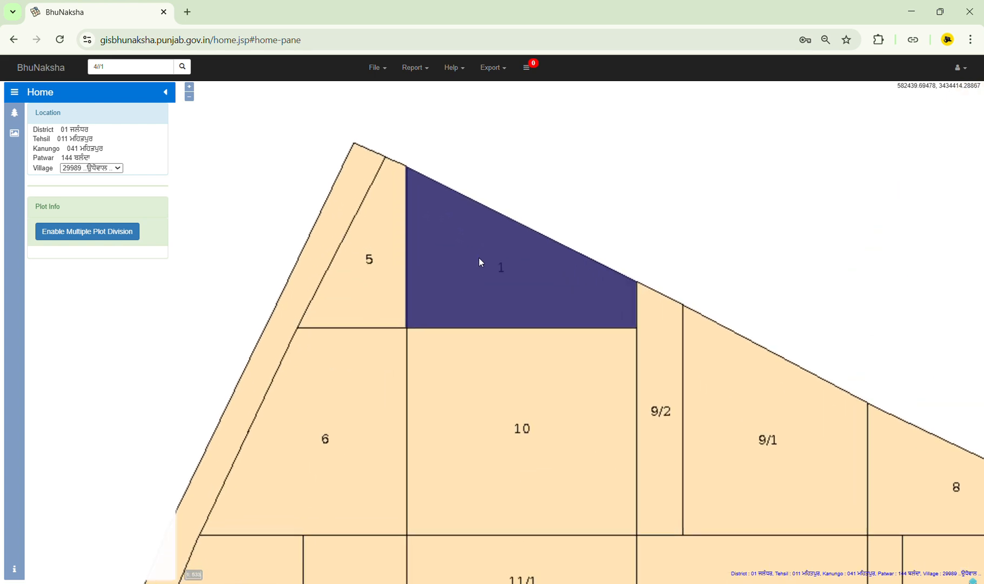
{"action": "left_click", "coordinate": [377, 69]}
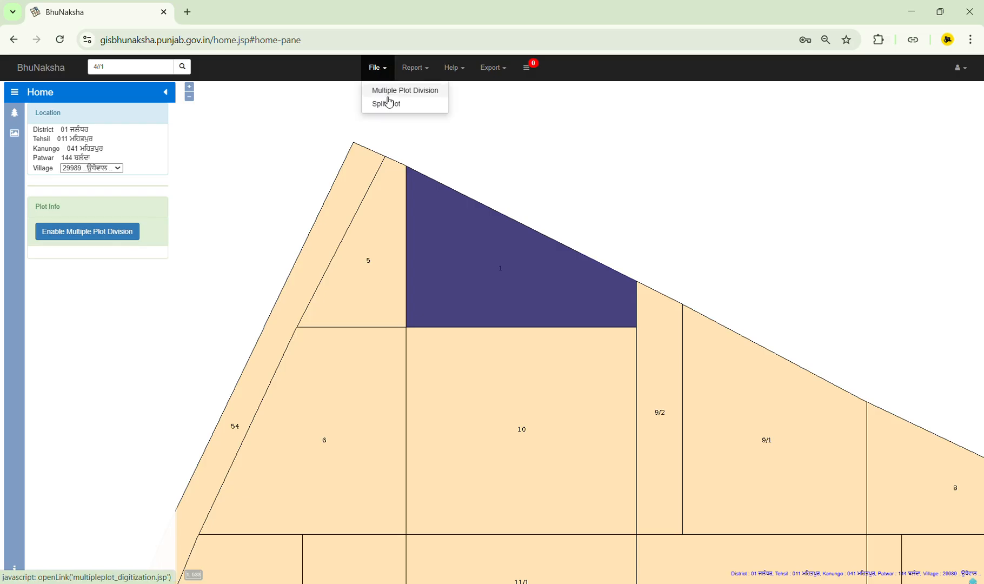
{"action": "left_click", "coordinate": [388, 106]}
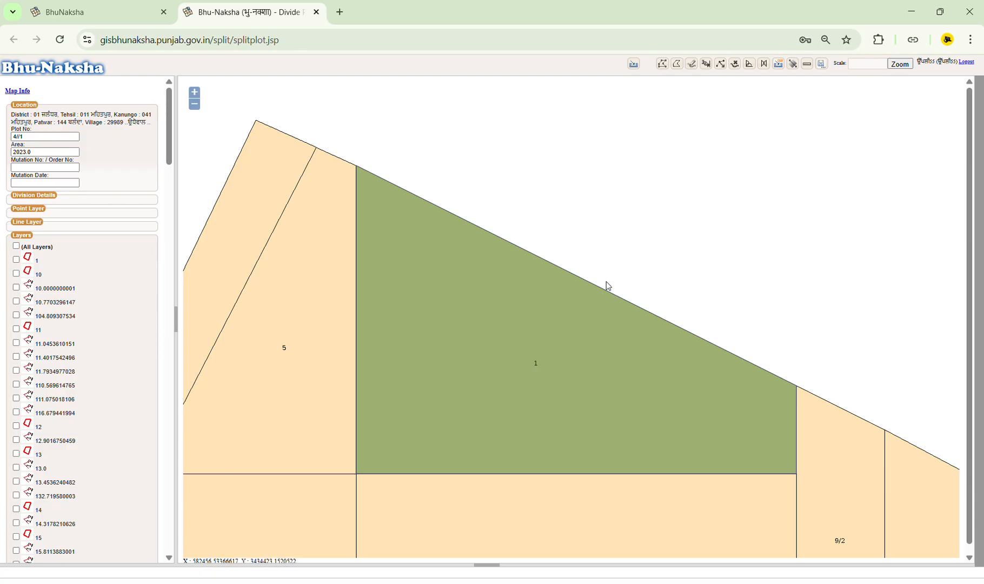
Display the corner points and side lengths of plot 4//1 and examine them
{"action": "left_click", "coordinate": [662, 65]}
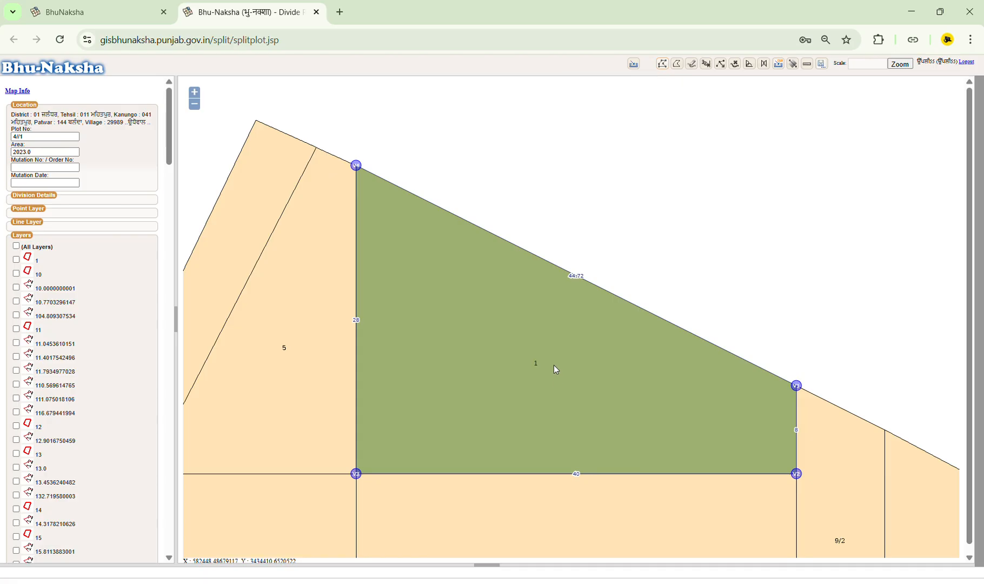
{"action": "left_click_drag", "start_coordinate": [639, 380], "coordinate": [578, 340]}
{"action": "scroll", "coordinate": [616, 354], "scroll_direction": "down", "scroll_amount": 1}
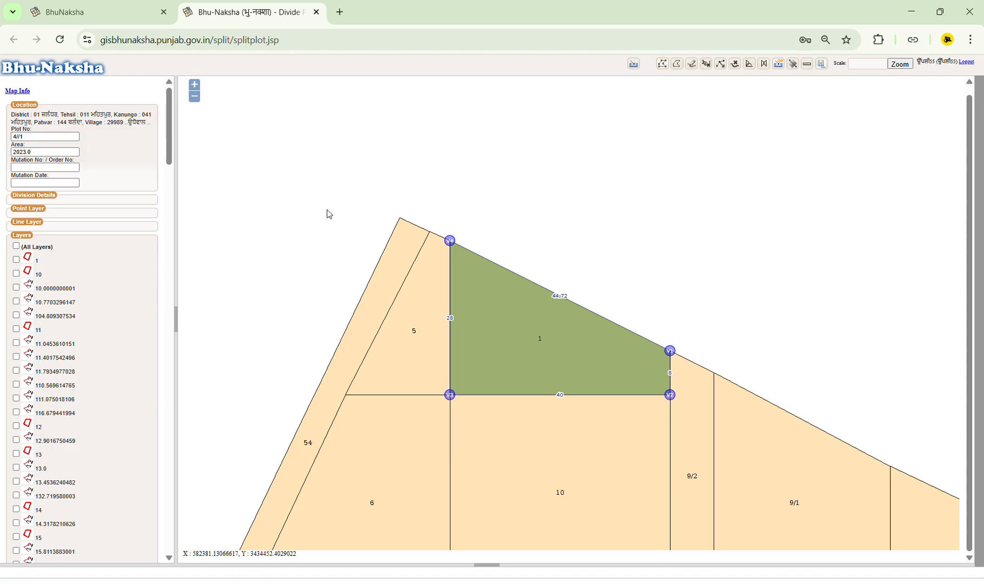
{"action": "scroll", "coordinate": [495, 318], "scroll_direction": "up", "scroll_amount": 2}
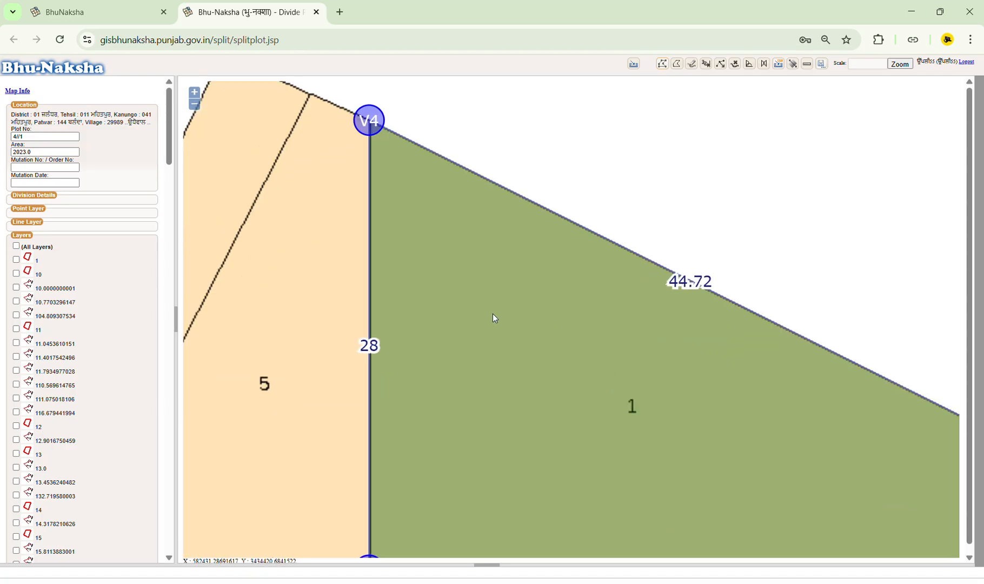
{"action": "scroll", "coordinate": [699, 281], "scroll_direction": "down", "scroll_amount": 2}
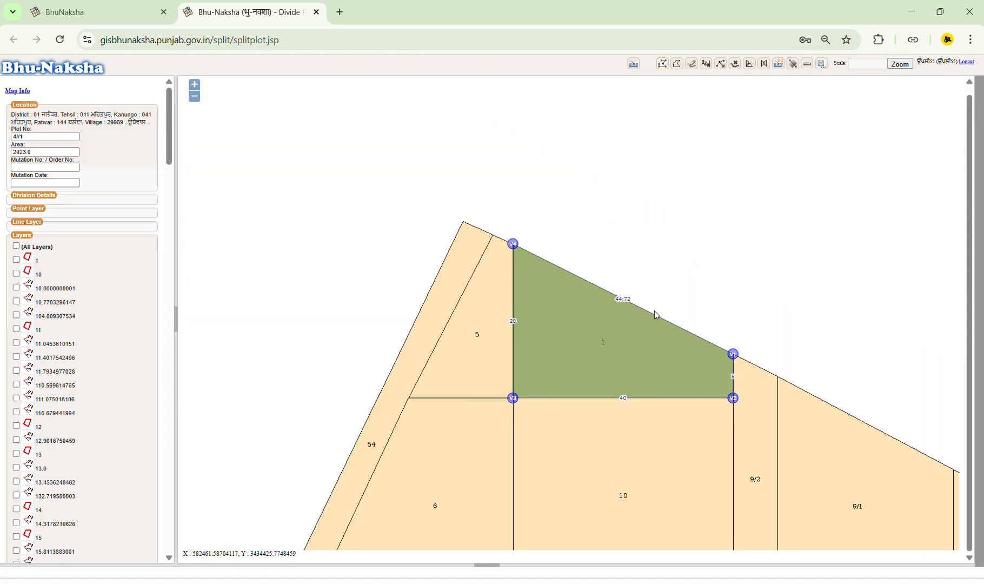
{"action": "left_click_drag", "start_coordinate": [618, 368], "coordinate": [561, 341]}
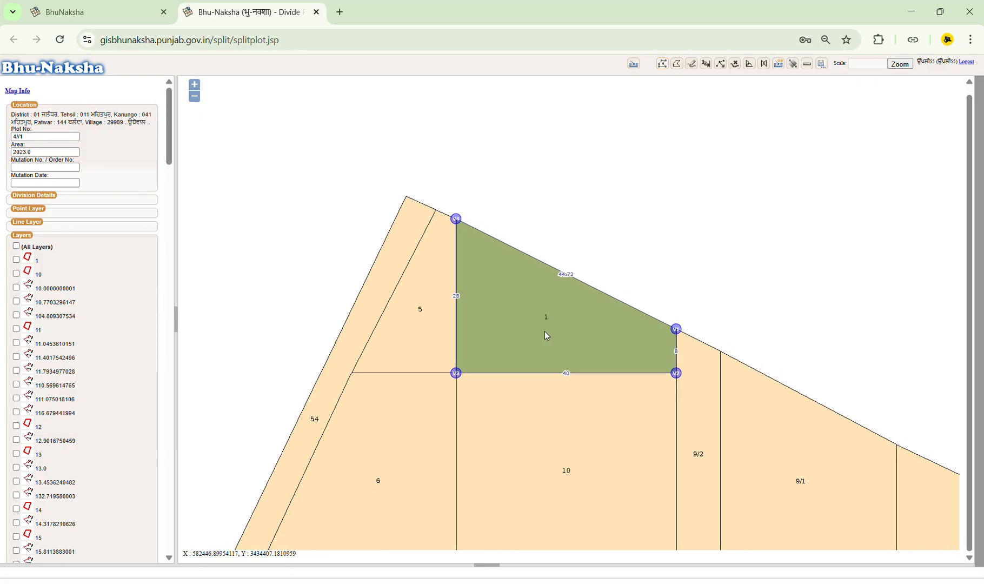
Start the Arc Method (Adjacent Side), move its dialog clear of the plot, and set the corner point to V4
{"action": "left_click", "coordinate": [750, 66]}
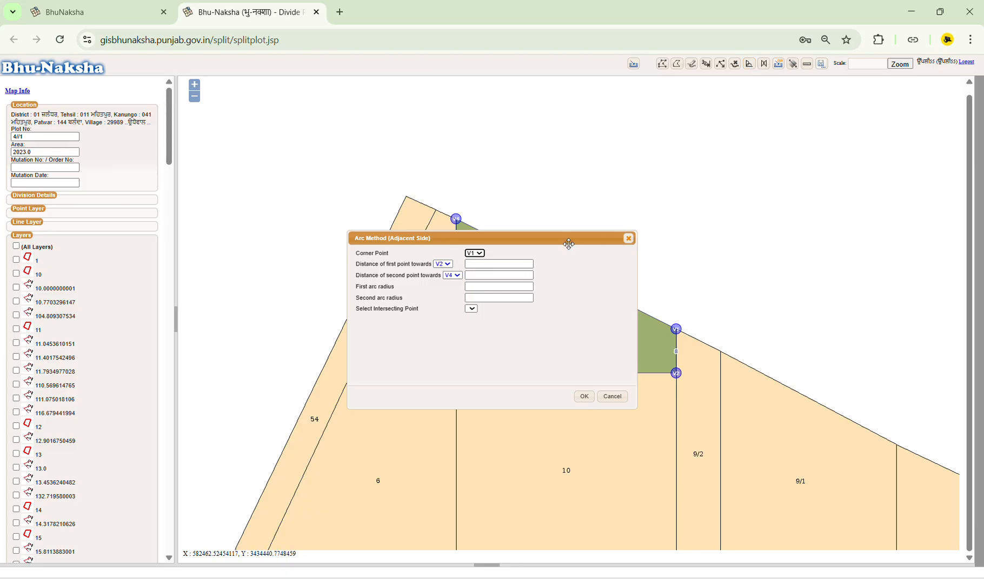
{"action": "left_click_drag", "start_coordinate": [563, 242], "coordinate": [892, 126]}
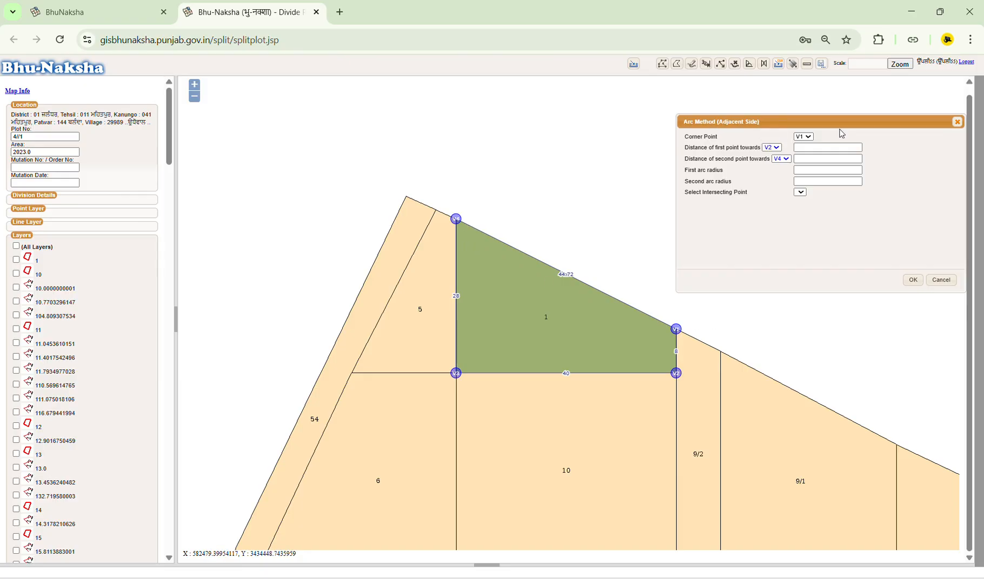
{"action": "left_click", "coordinate": [804, 137]}
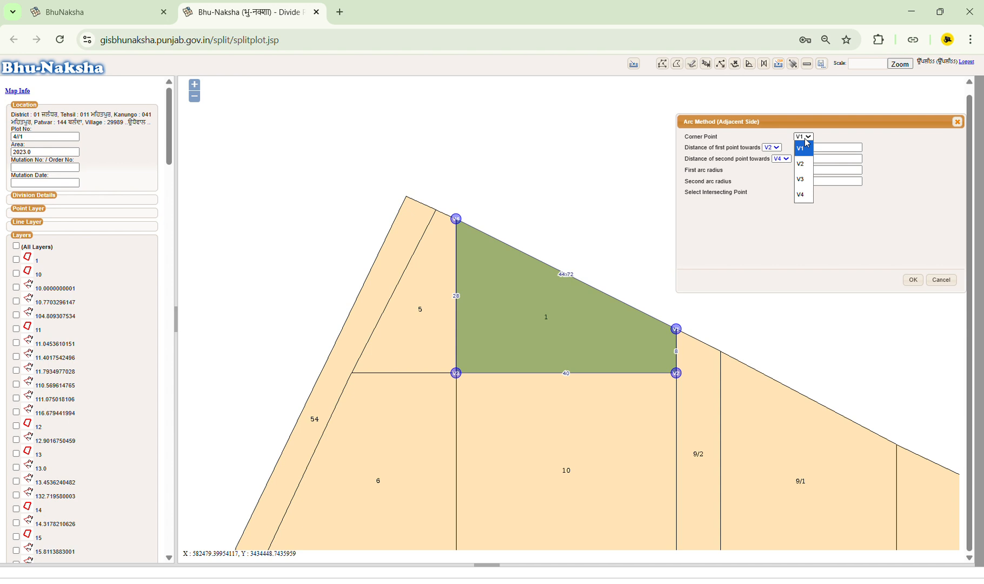
{"action": "left_click", "coordinate": [803, 195]}
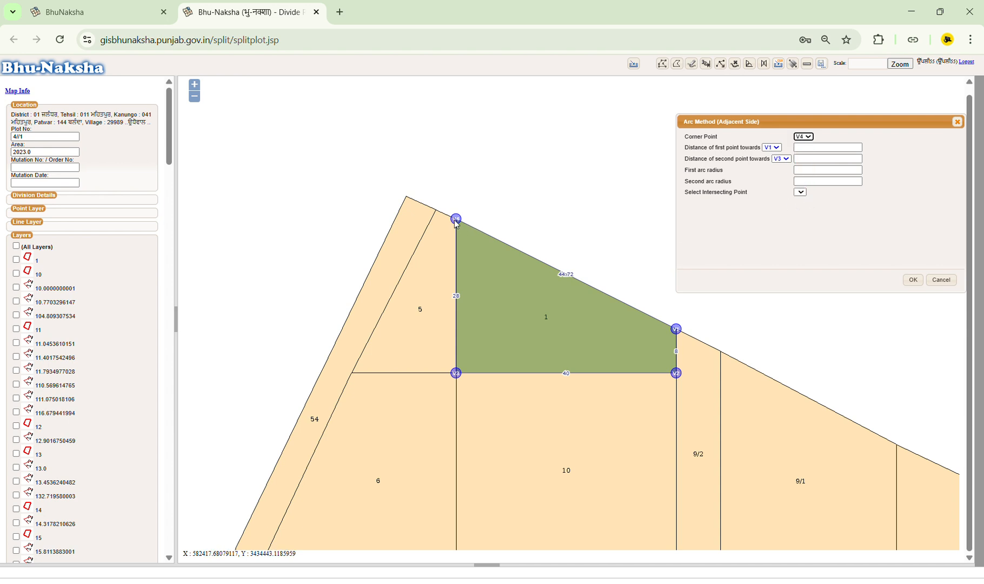
{"action": "scroll", "coordinate": [461, 226], "scroll_direction": "up", "scroll_amount": 1}
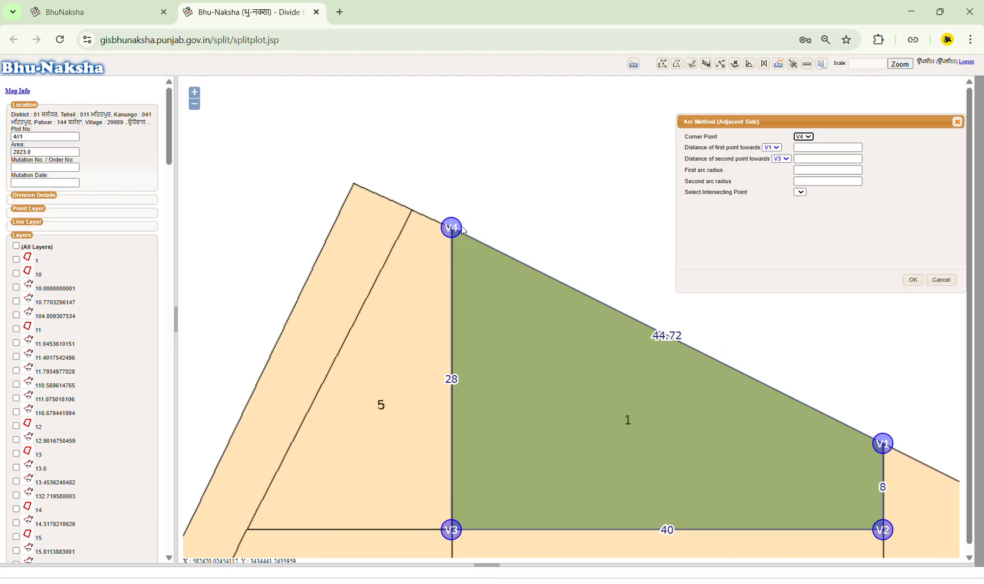
{"action": "left_click_drag", "start_coordinate": [589, 319], "coordinate": [489, 277]}
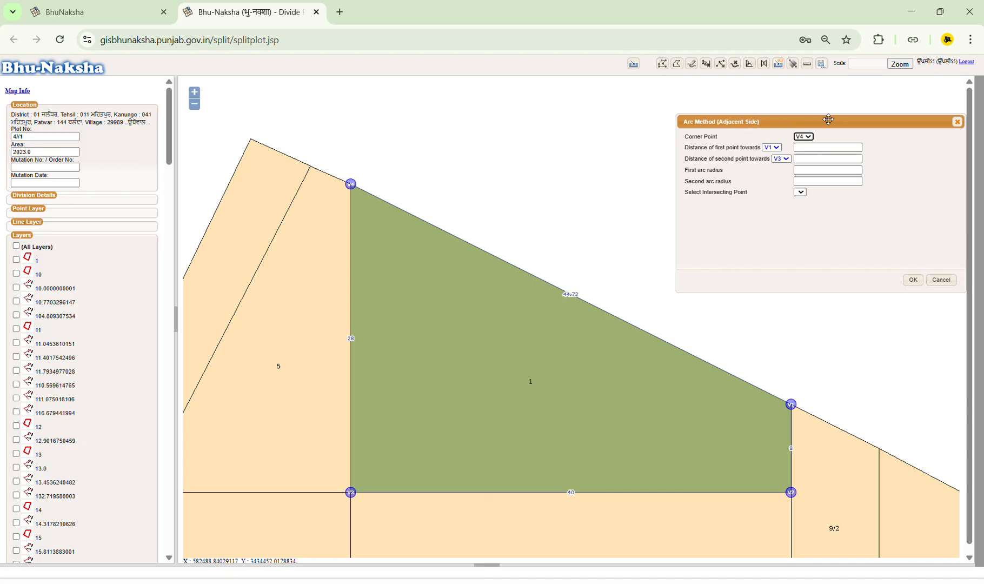
Place the first point 25 from corner V4 towards V1 and the second point 15 from V4 towards V3
{"action": "left_click", "coordinate": [776, 150]}
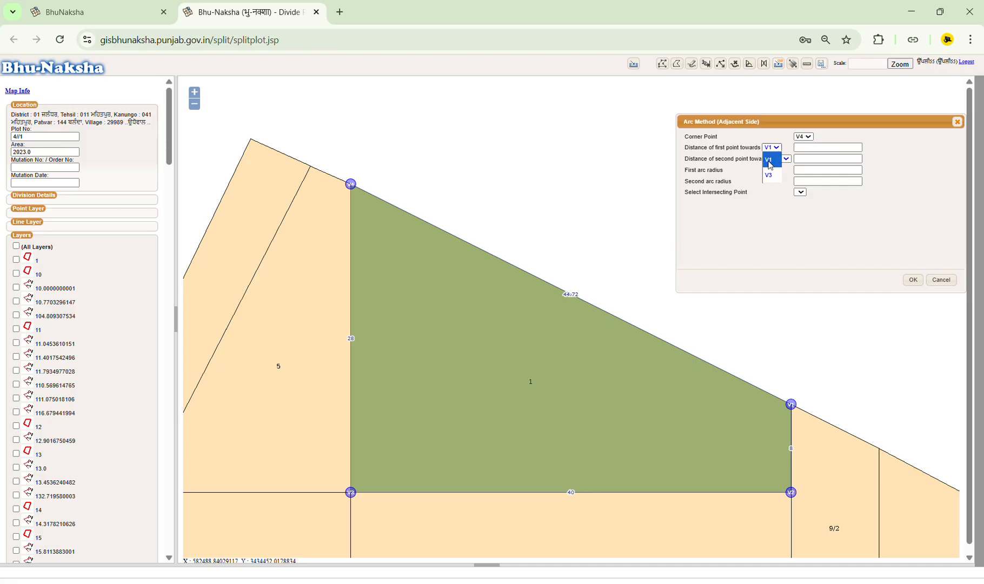
{"action": "left_click", "coordinate": [768, 161]}
{"action": "left_click", "coordinate": [813, 146]}
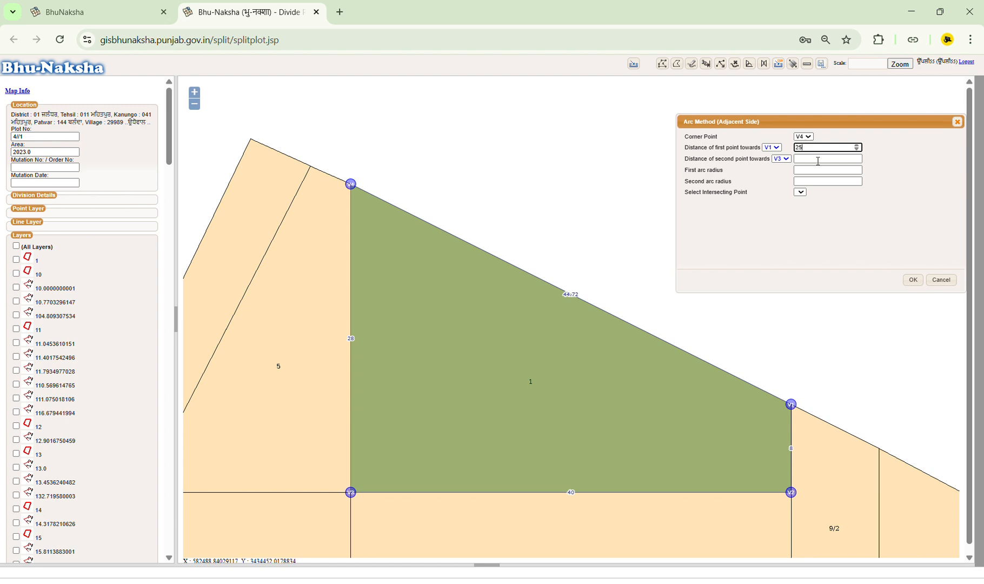
{"action": "left_click", "coordinate": [842, 220]}
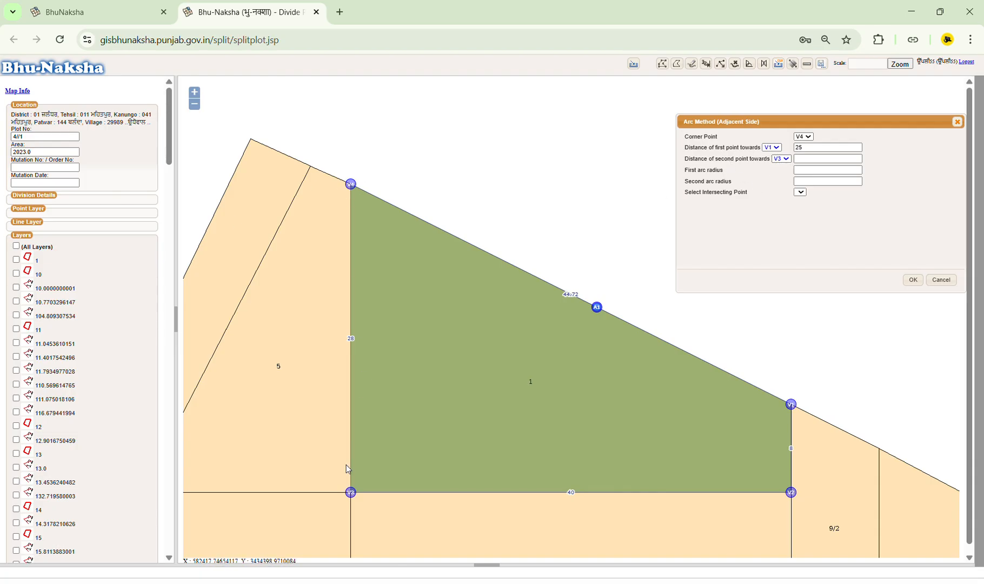
{"action": "left_click", "coordinate": [813, 161]}
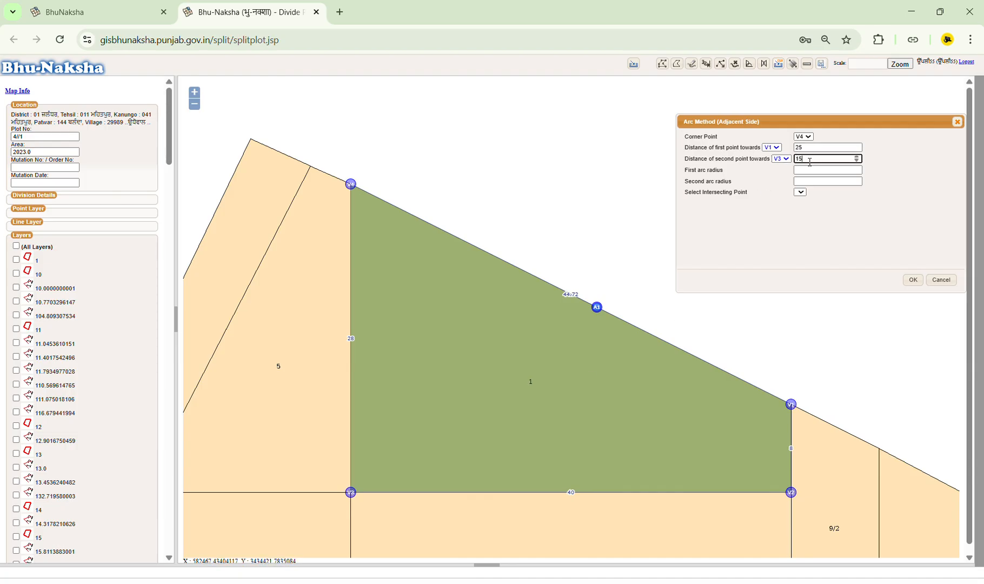
{"action": "type", "text": "15"}
{"action": "left_click", "coordinate": [834, 212]}
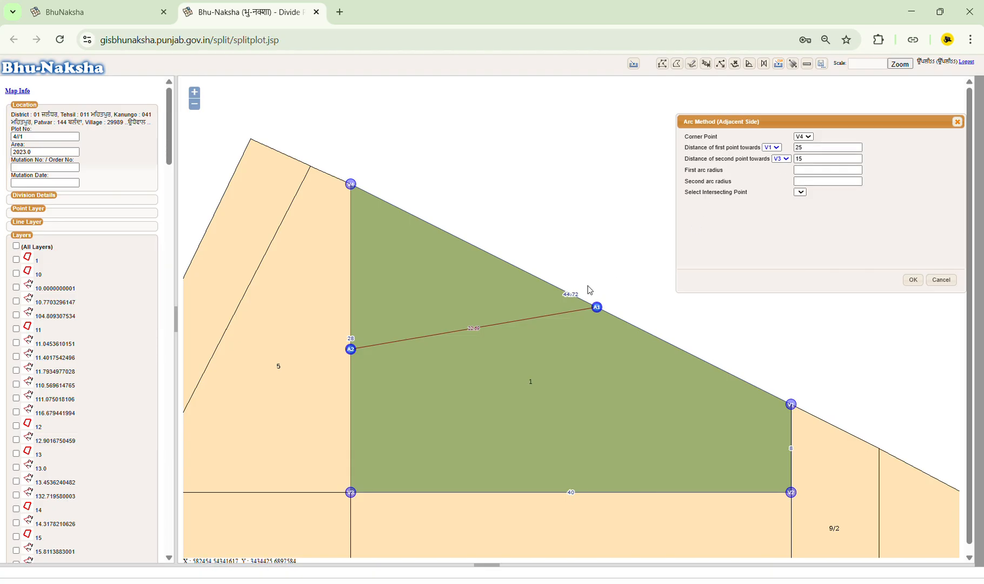
Try a first arc radius of 26 around the point towards V1
{"action": "left_click", "coordinate": [822, 168]}
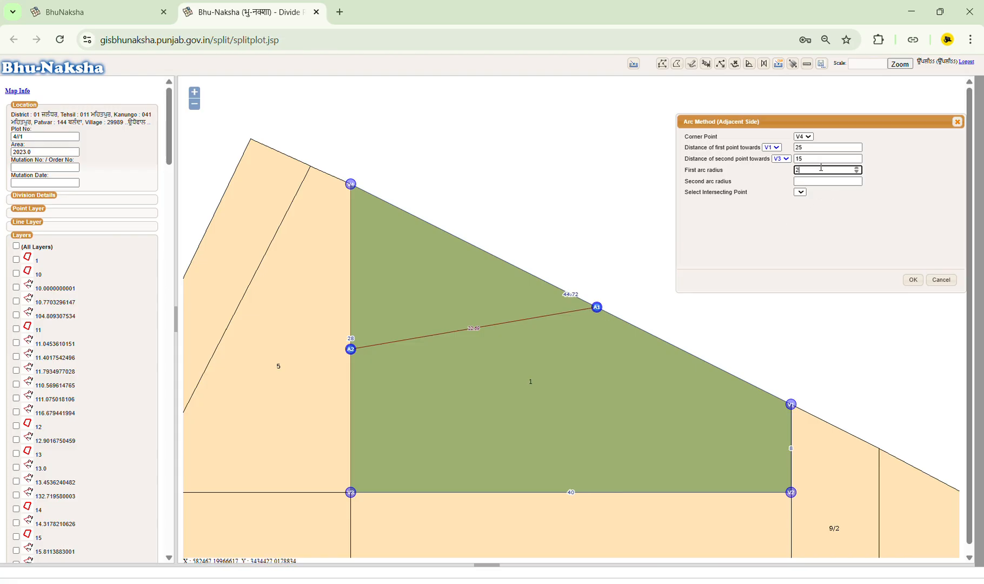
{"action": "type", "text": "26"}
{"action": "left_click", "coordinate": [843, 237]}
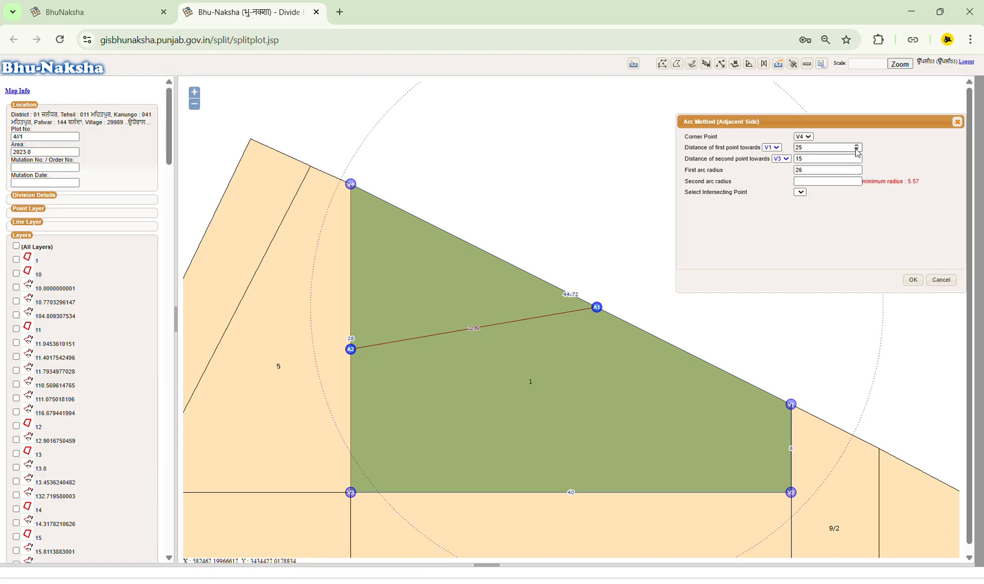
Set the first arc radius to 16 and the second arc radius to 10
{"action": "double_click", "coordinate": [810, 171]}
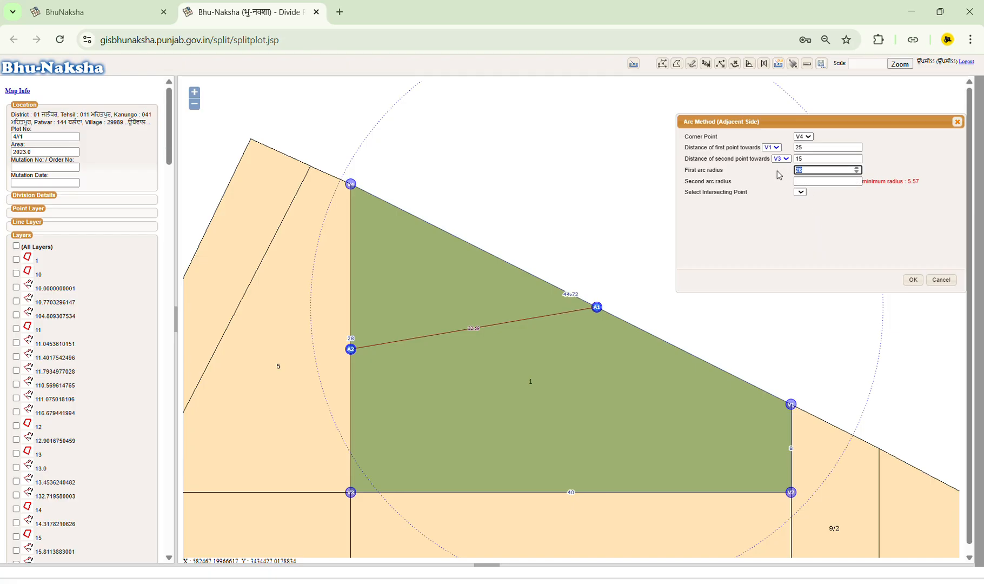
{"action": "type", "text": "16"}
{"action": "left_click", "coordinate": [864, 255]}
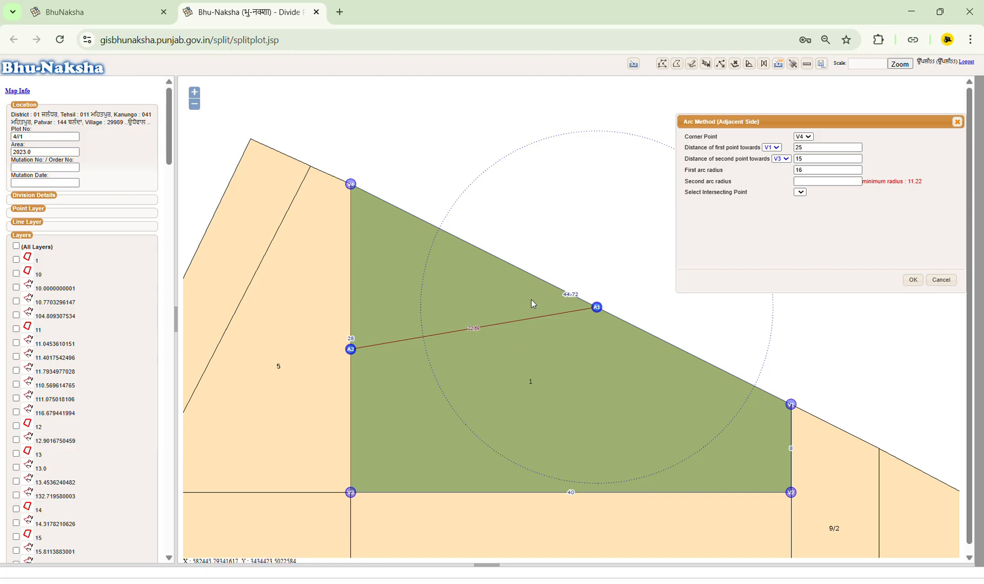
{"action": "left_click", "coordinate": [809, 182]}
{"action": "type", "text": "10"}
{"action": "left_click", "coordinate": [827, 247]}
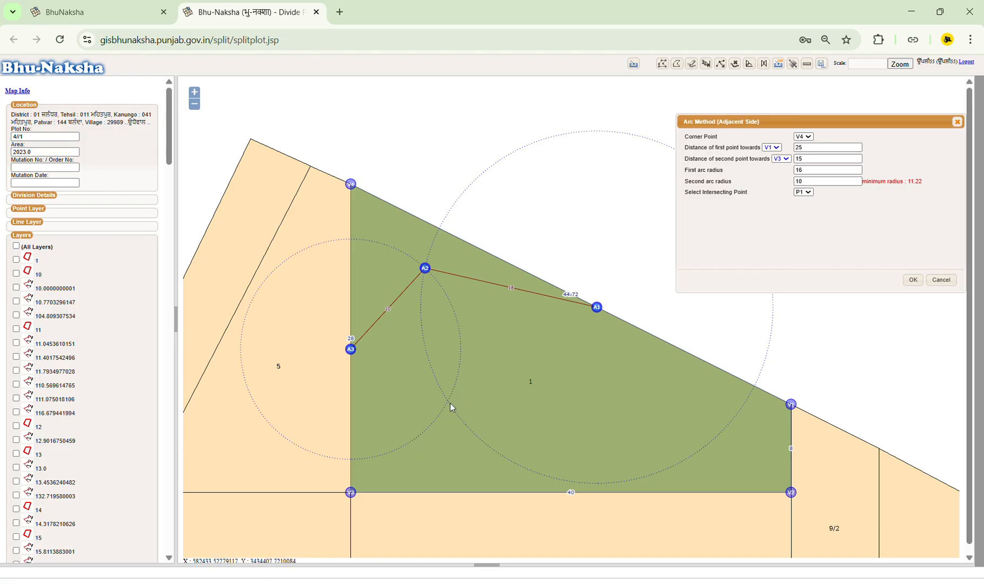
Compare intersecting points P1 and P2, choose P2, and apply the adjacent-side arc division
{"action": "left_click", "coordinate": [811, 194]}
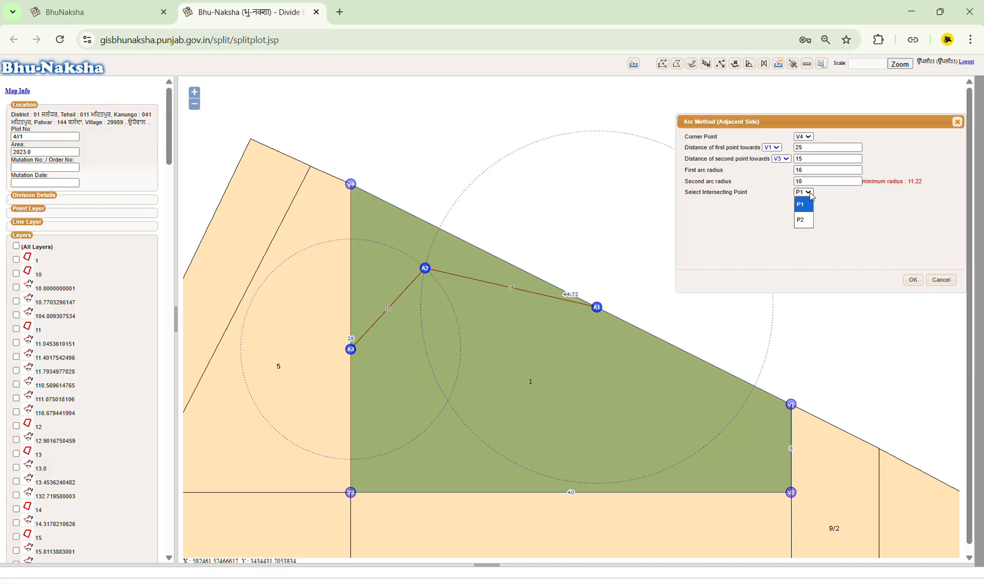
{"action": "left_click", "coordinate": [805, 220]}
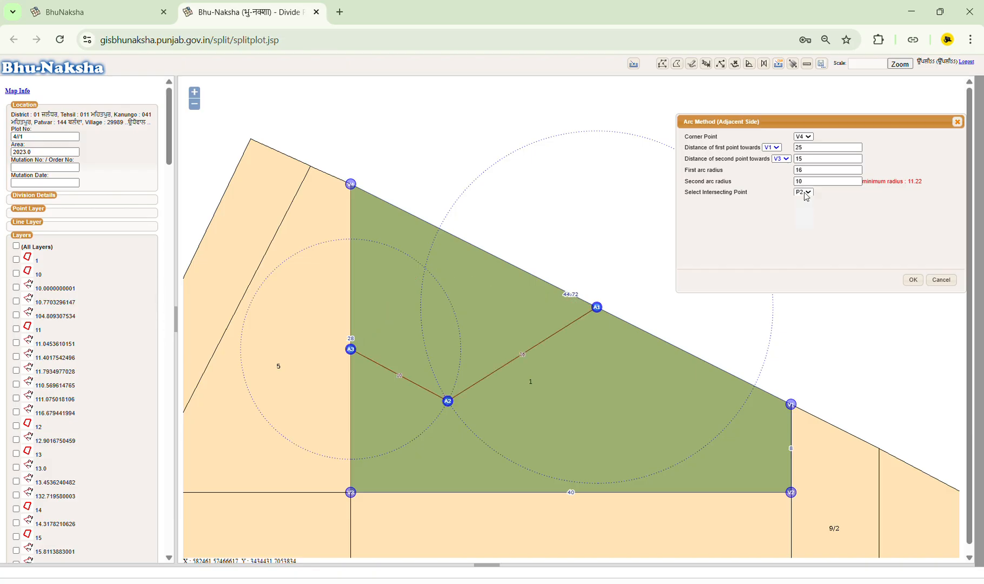
{"action": "left_click", "coordinate": [804, 193]}
{"action": "left_click", "coordinate": [805, 208]}
{"action": "left_click", "coordinate": [804, 192]}
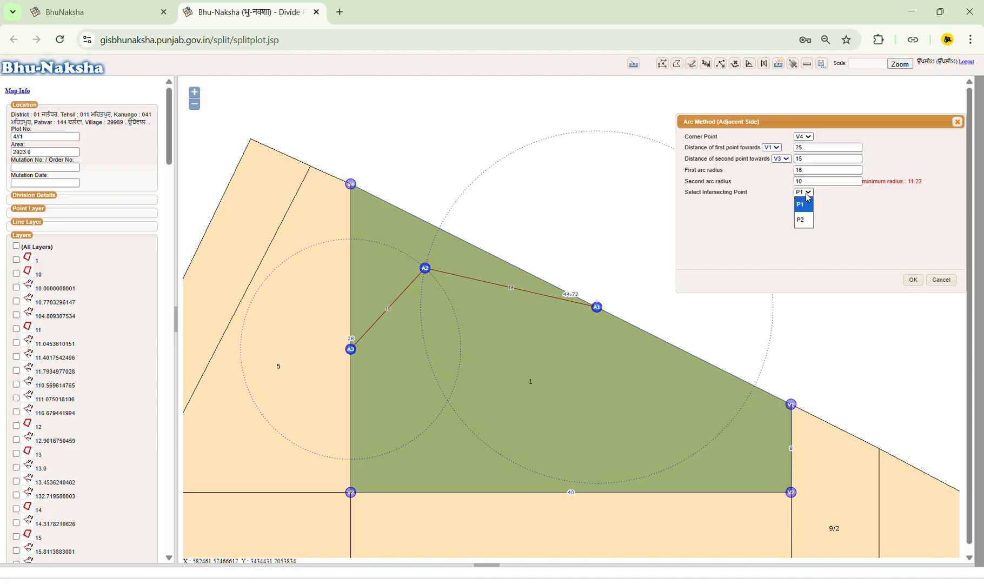
{"action": "left_click", "coordinate": [808, 221]}
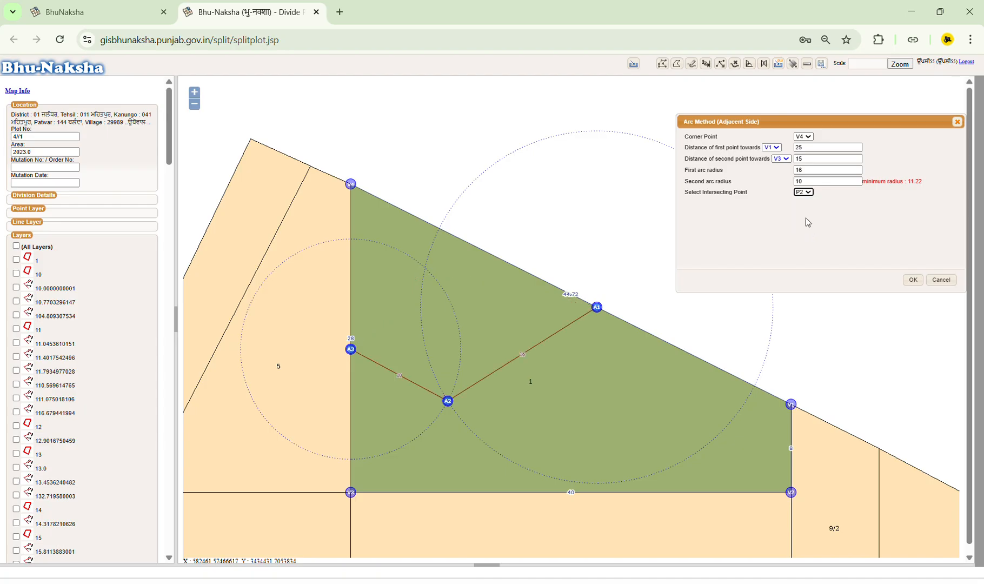
{"action": "left_click", "coordinate": [914, 280]}
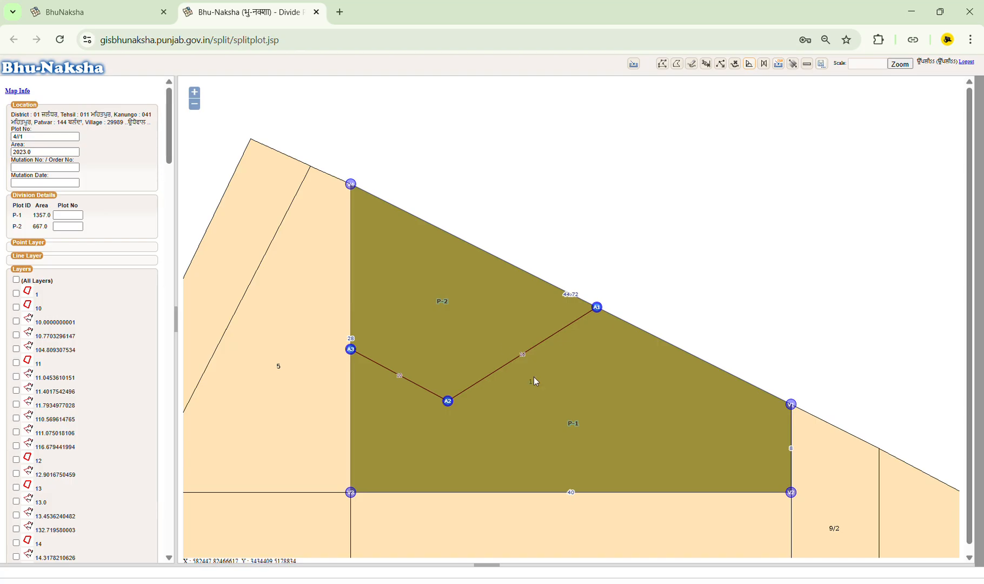
Assign plot number 1/1 to division P-1 and 1/2 to division P-2, and check their areas
{"action": "left_click", "coordinate": [63, 215]}
{"action": "left_click", "coordinate": [64, 214]}
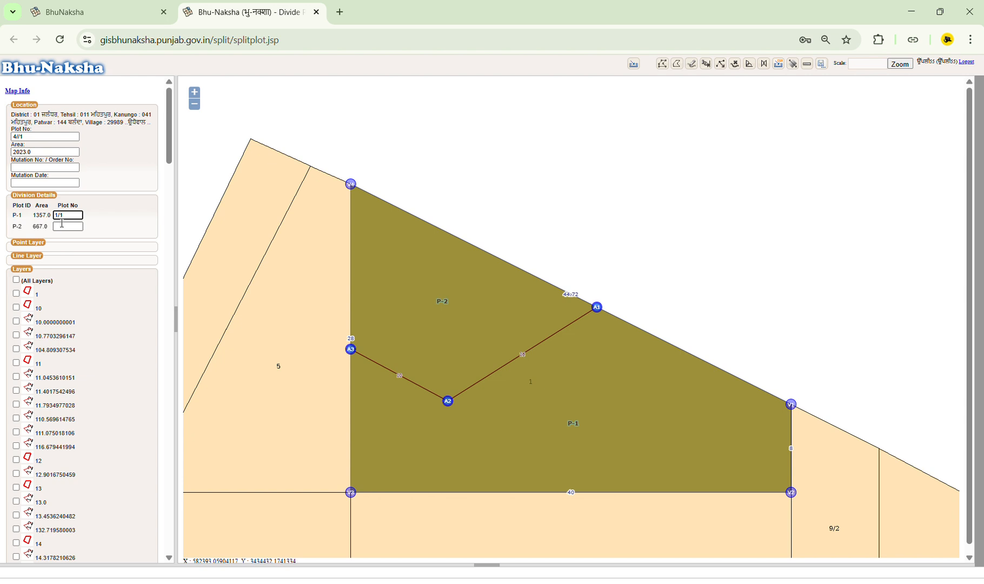
{"action": "left_click", "coordinate": [73, 226]}
{"action": "left_click", "coordinate": [120, 228]}
{"action": "left_click_drag", "start_coordinate": [33, 216], "coordinate": [54, 224]}
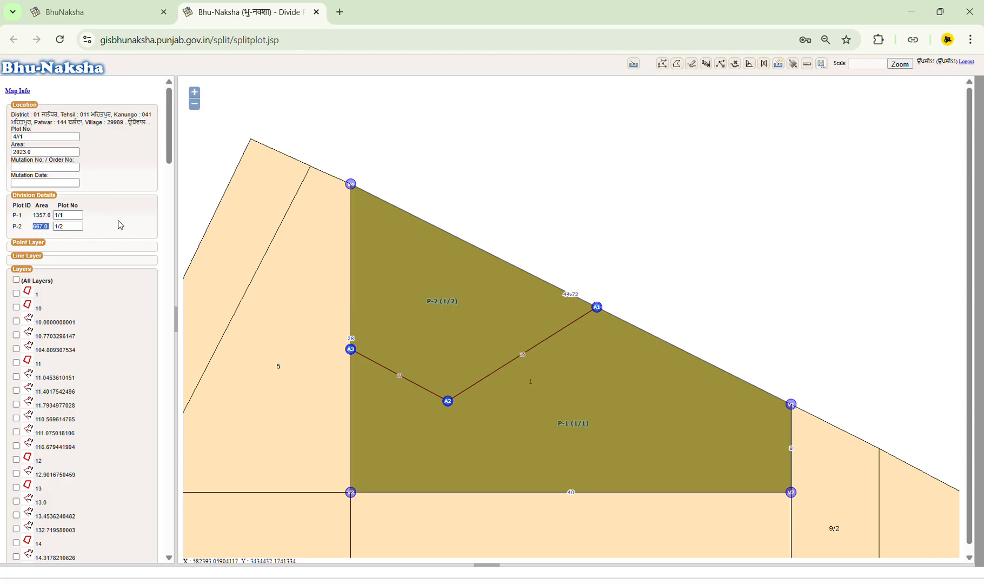
{"action": "left_click", "coordinate": [102, 223]}
Reload the split page to discard the division, and display the corner points and side lengths of plot 4//1
{"action": "left_click_drag", "start_coordinate": [686, 296], "coordinate": [698, 260]}
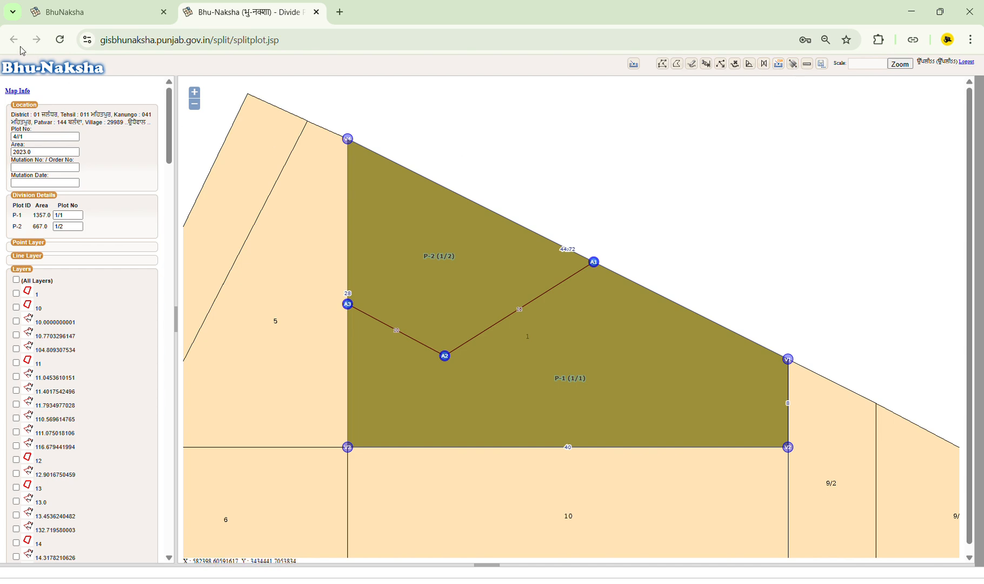
{"action": "left_click", "coordinate": [60, 40]}
{"action": "left_click", "coordinate": [535, 147]}
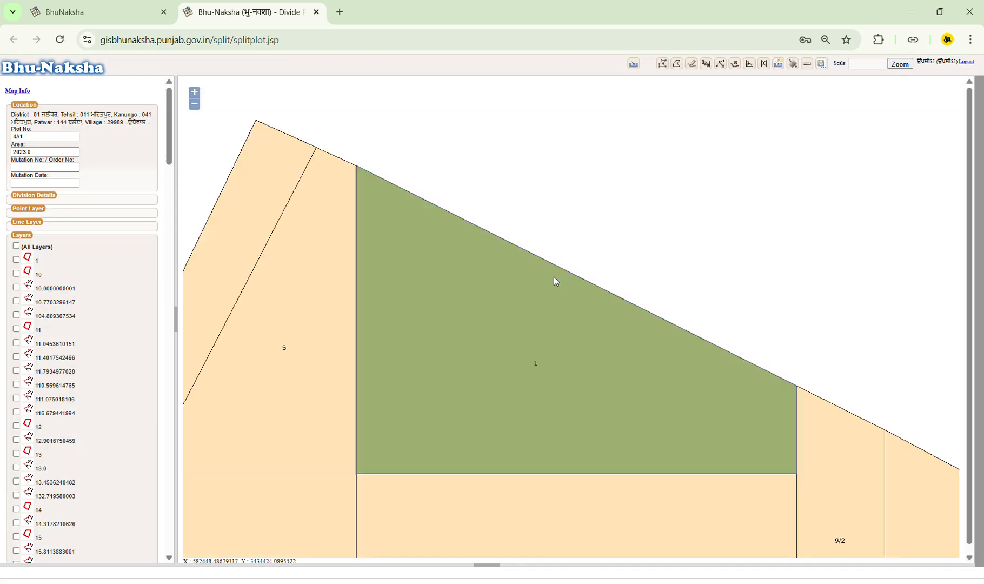
{"action": "left_click", "coordinate": [662, 64]}
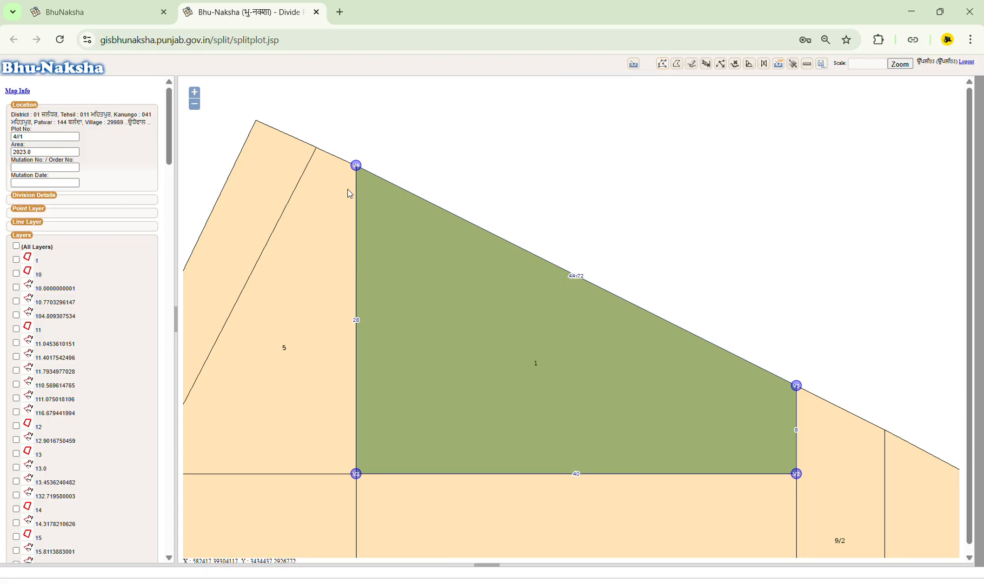
{"action": "left_click_drag", "start_coordinate": [754, 264], "coordinate": [736, 259]}
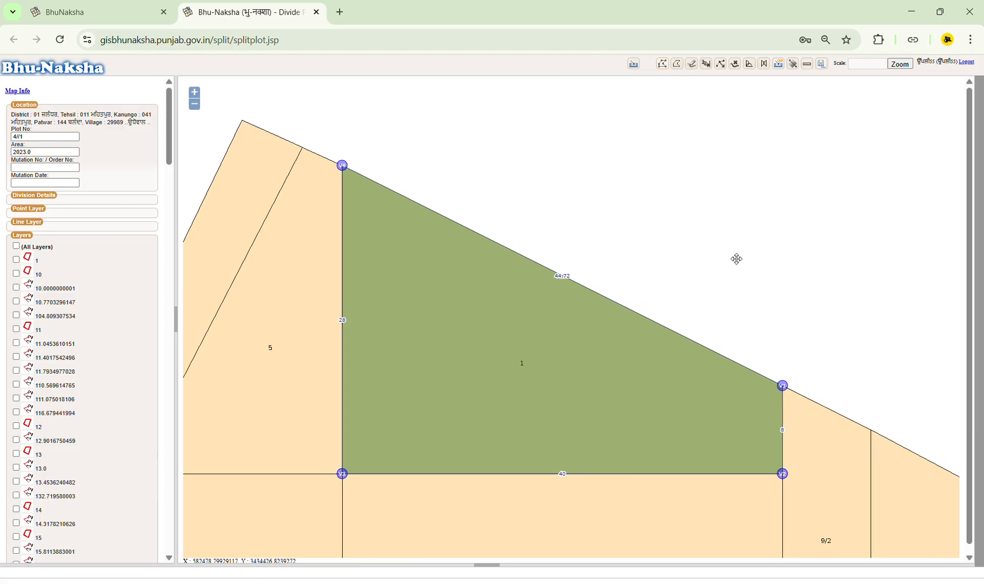
Start the Arc Method (Opposite Side), move its dialog clear of the plot, and set the first arc center to V4, 15 towards V1
{"action": "left_click", "coordinate": [764, 65]}
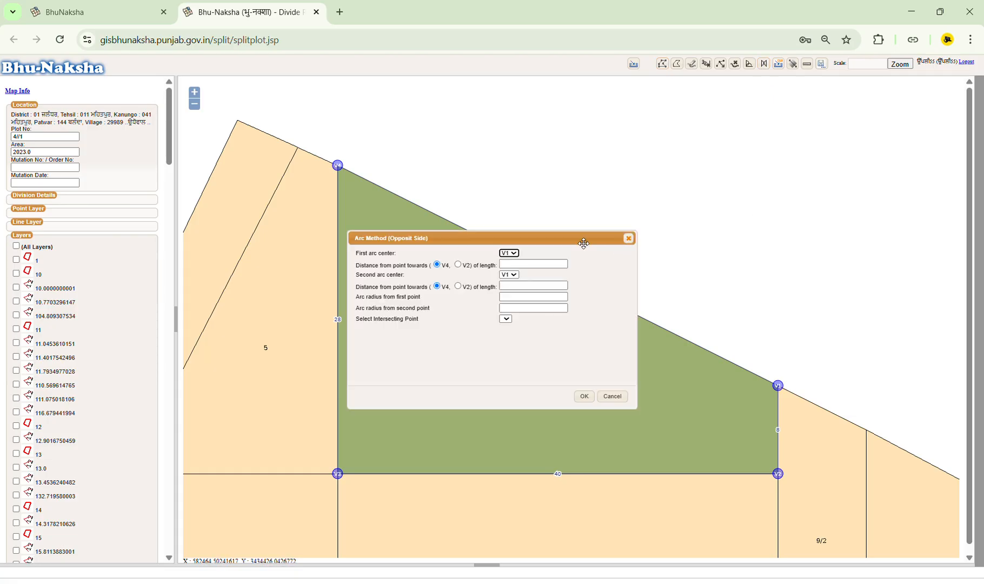
{"action": "left_click_drag", "start_coordinate": [582, 234], "coordinate": [883, 120]}
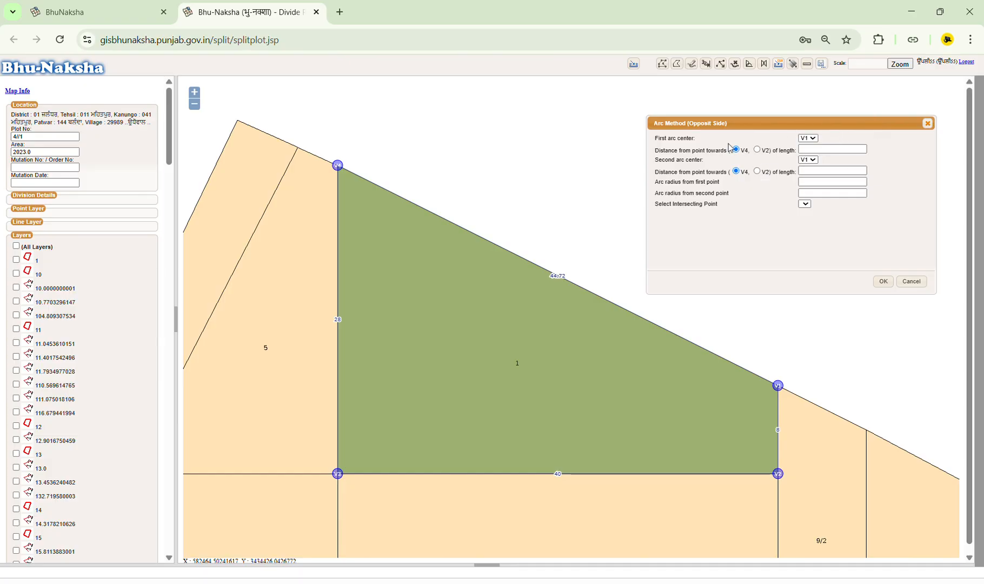
{"action": "left_click", "coordinate": [814, 141]}
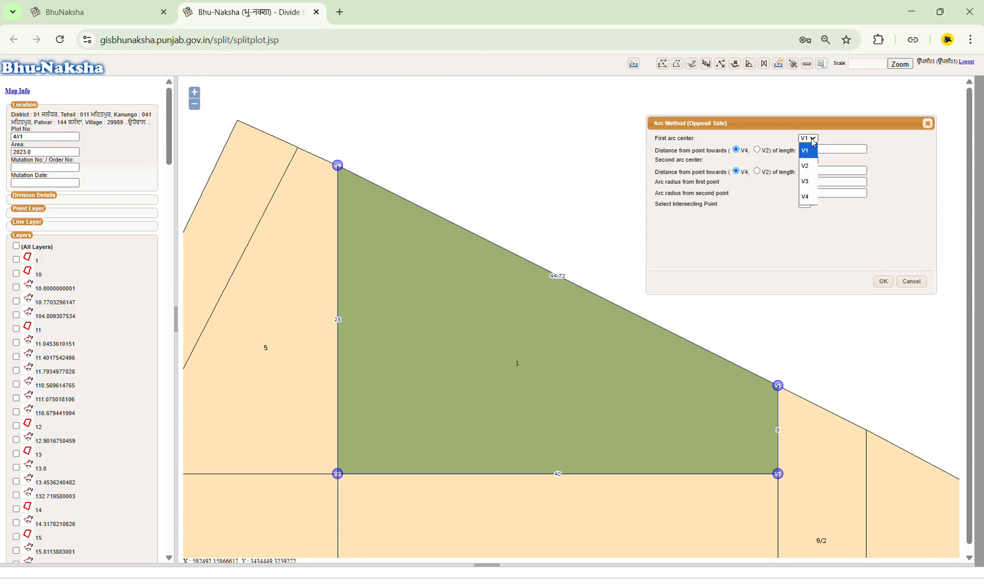
{"action": "left_click", "coordinate": [809, 200]}
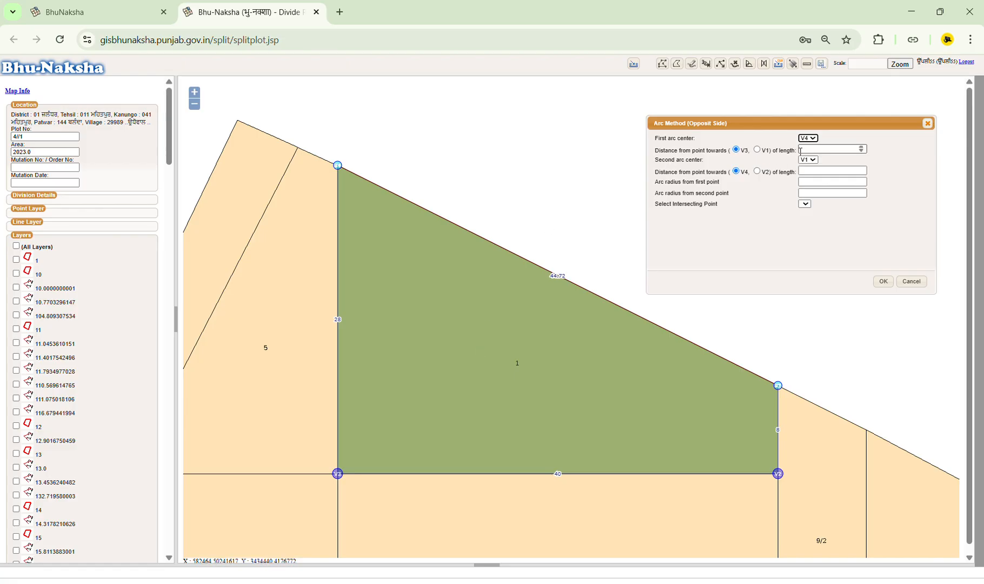
{"action": "left_click", "coordinate": [759, 148]}
{"action": "left_click", "coordinate": [820, 148]}
{"action": "left_click", "coordinate": [850, 234]}
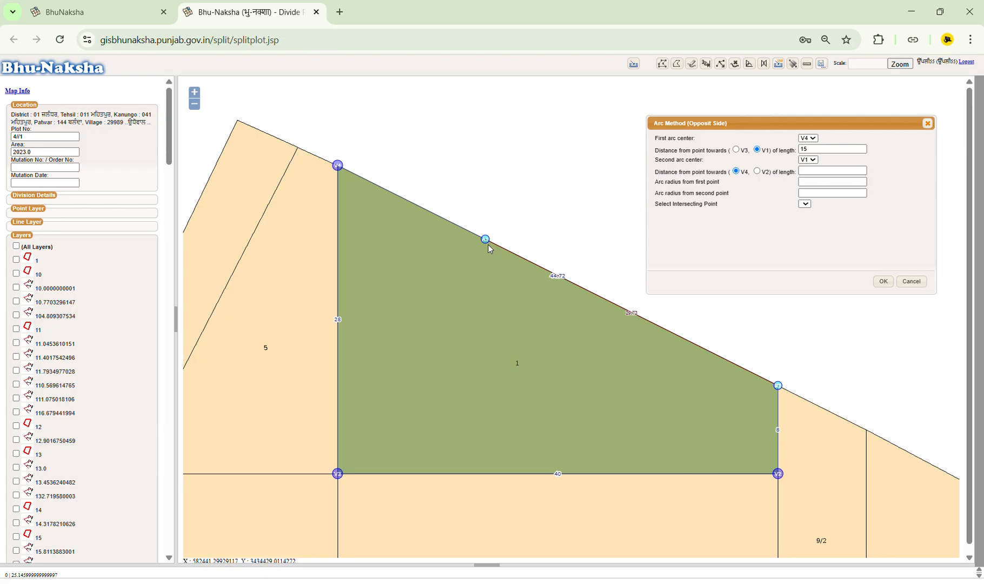
Set the second arc center to V3 with a distance of 15, trying the V2 direction before choosing V4
{"action": "left_click", "coordinate": [812, 164]}
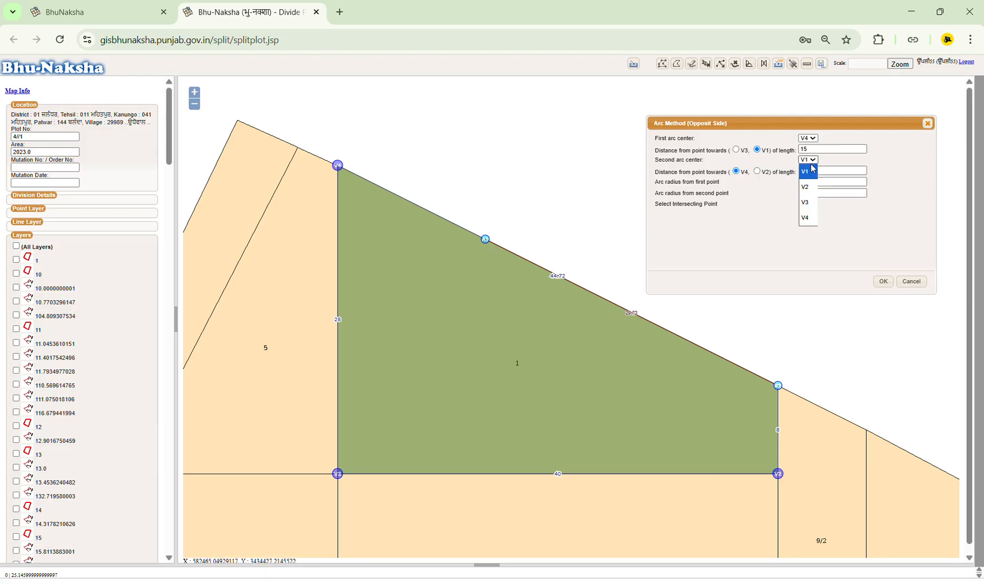
{"action": "left_click", "coordinate": [807, 203]}
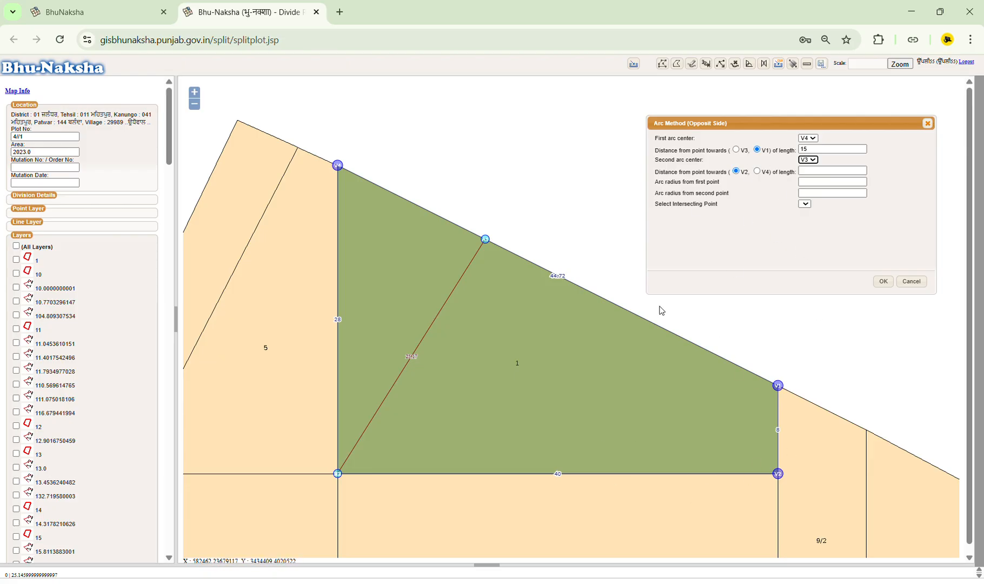
{"action": "left_click", "coordinate": [816, 170]}
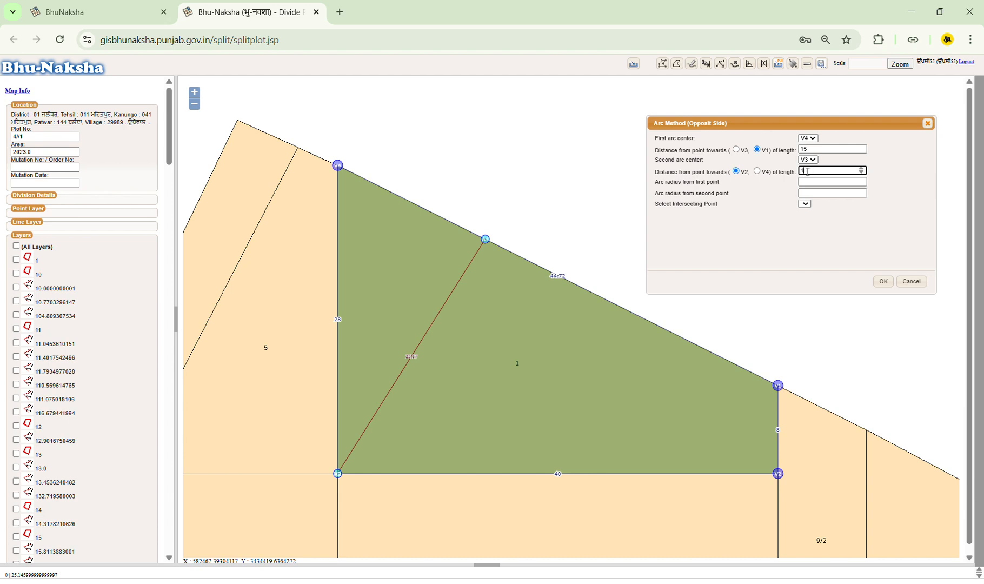
{"action": "left_click", "coordinate": [816, 231]}
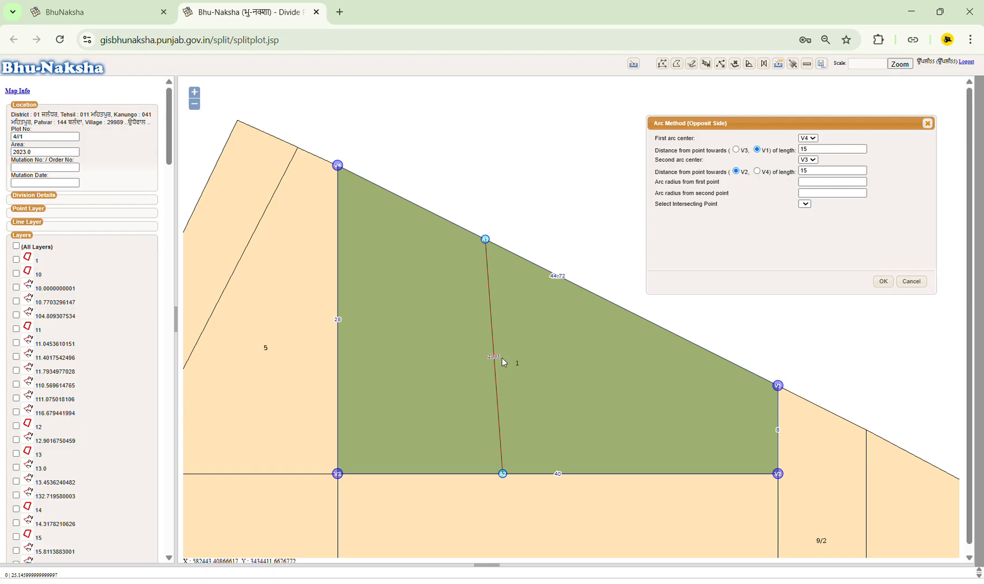
{"action": "left_click", "coordinate": [758, 172]}
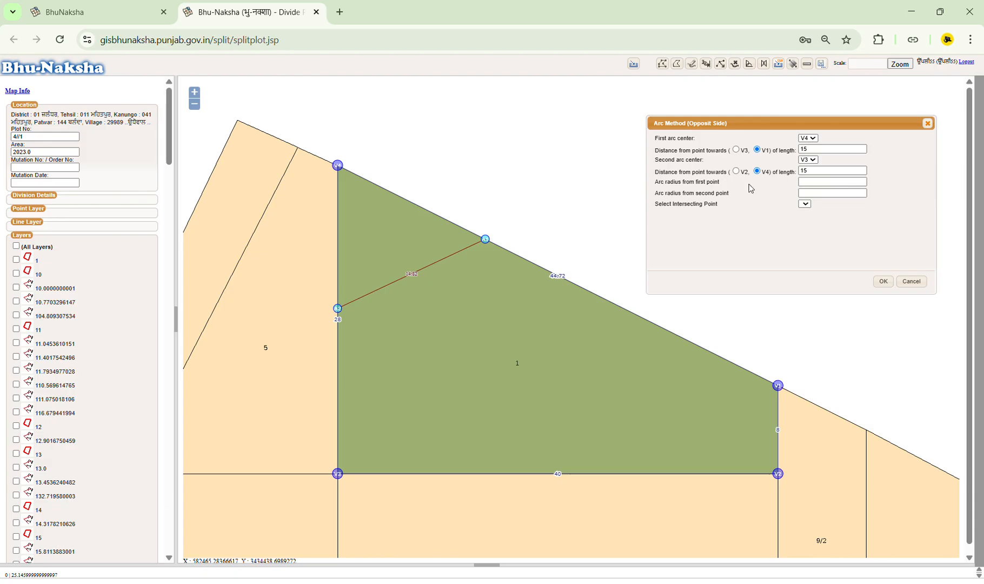
Set the arc radius from the first point to 10 and from the second point to 18
{"action": "left_click", "coordinate": [811, 182]}
{"action": "type", "text": "10"}
{"action": "left_click", "coordinate": [813, 251]}
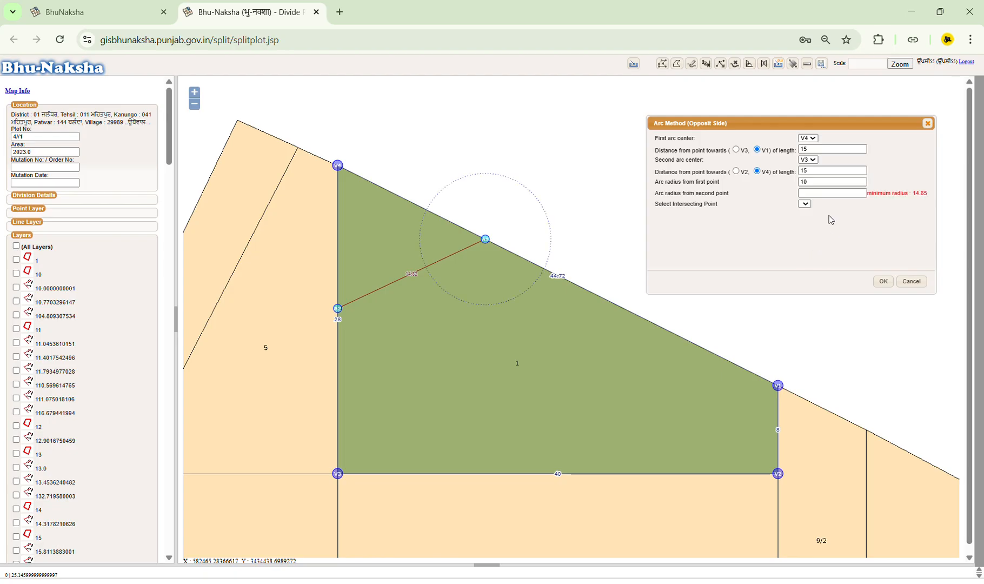
{"action": "left_click", "coordinate": [820, 193]}
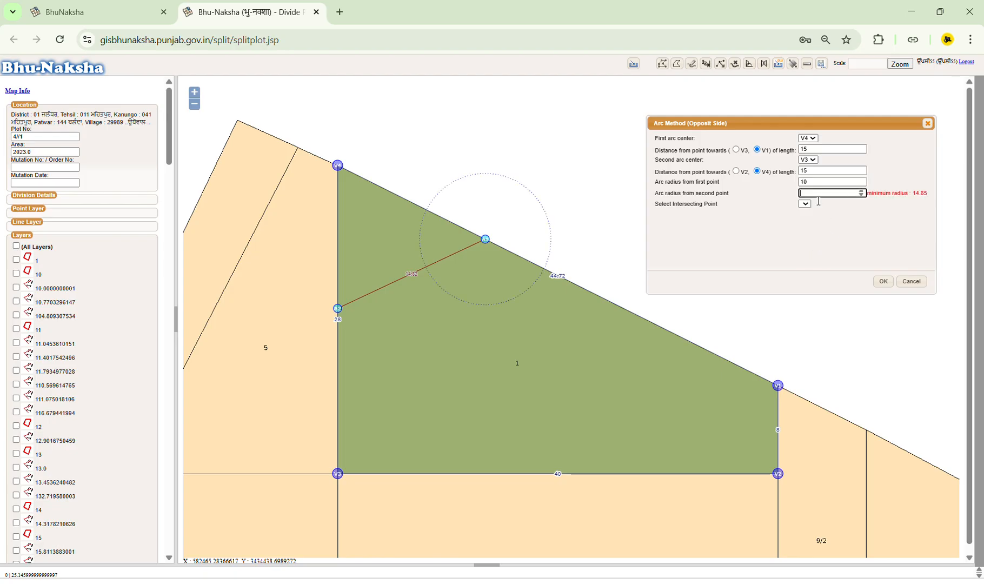
{"action": "type", "text": "18"}
{"action": "left_click", "coordinate": [815, 249]}
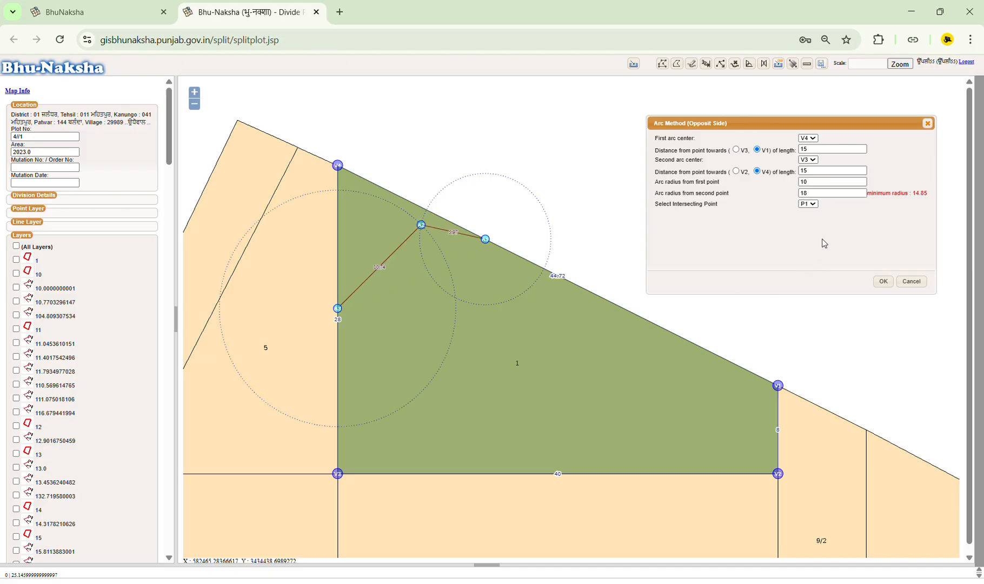
Select intersecting point P2 and apply the Arc Method (Opposite Side) division of plot 4//1
{"action": "left_click", "coordinate": [808, 206]}
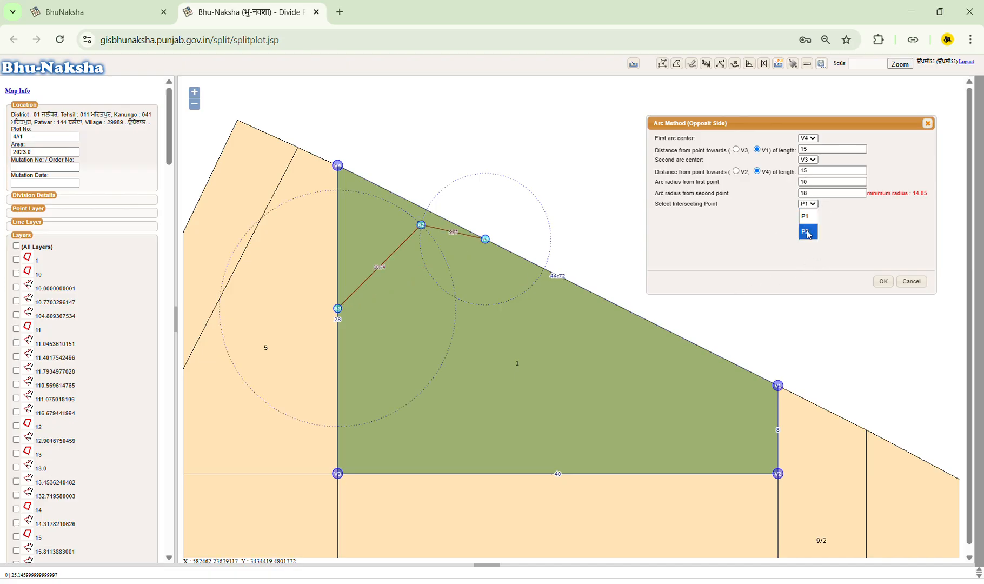
{"action": "left_click", "coordinate": [809, 229]}
{"action": "left_click", "coordinate": [889, 279]}
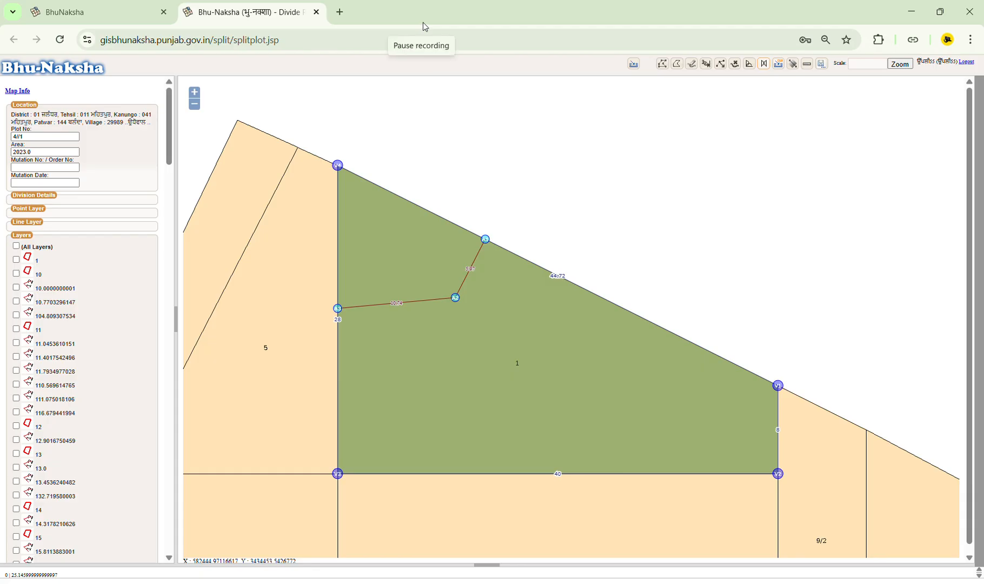
Close the plot split page and try to reload the village map page, resubmitting its form data
{"action": "left_click", "coordinate": [316, 12]}
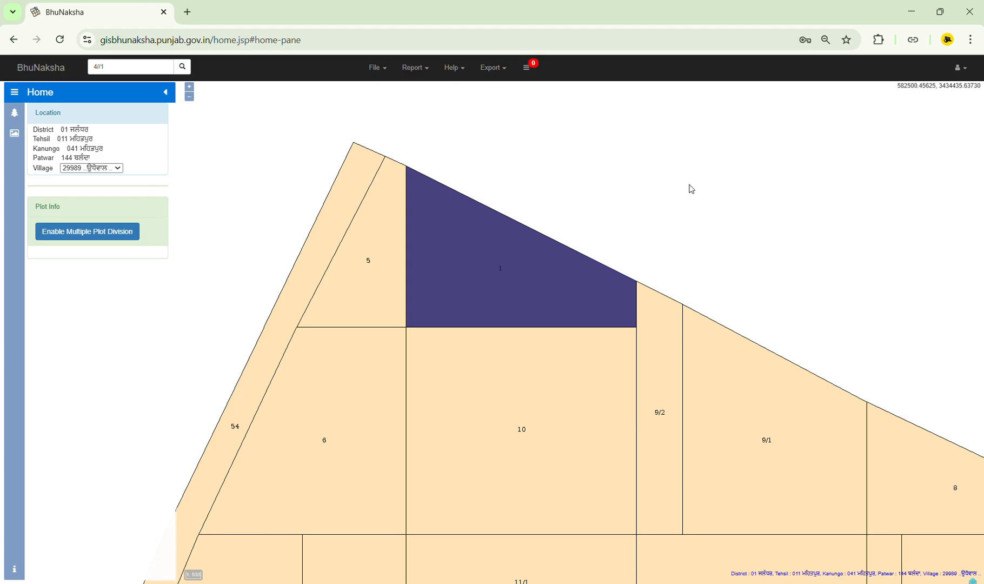
{"action": "left_click", "coordinate": [706, 189]}
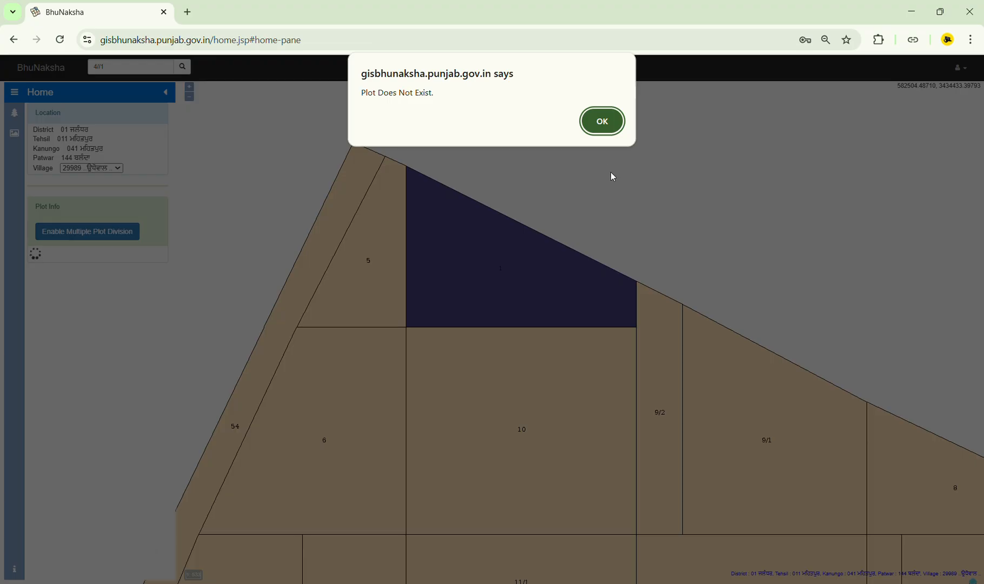
{"action": "left_click", "coordinate": [602, 121]}
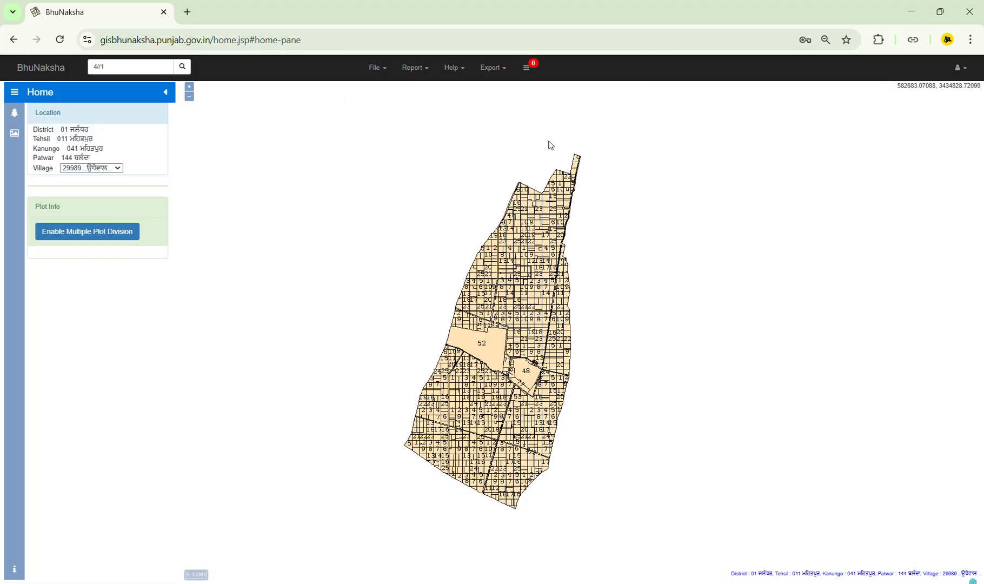
{"action": "left_click", "coordinate": [59, 40]}
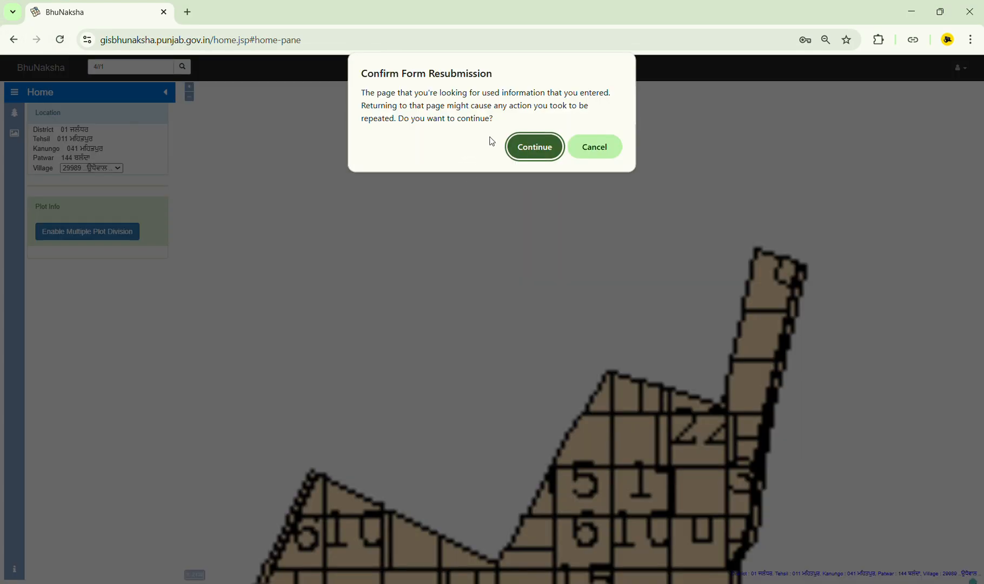
{"action": "left_click", "coordinate": [533, 145]}
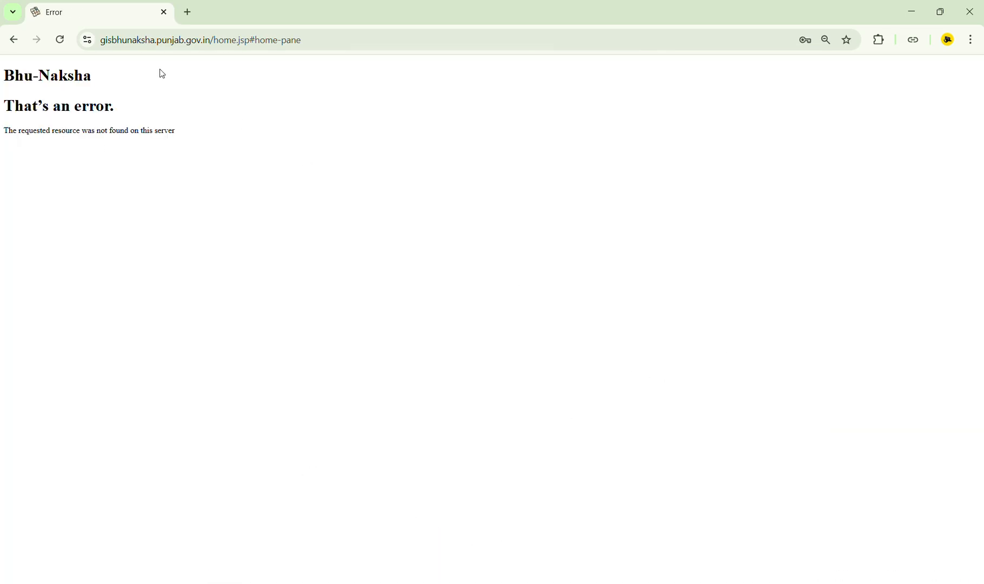
{"action": "left_click", "coordinate": [59, 39]}
{"action": "left_click", "coordinate": [533, 145]}
Switch to the Word document, copy the Patwari login link with its token, and open it in a new browser tab replacing the old one
{"action": "left_click", "coordinate": [420, 576]}
{"action": "right_click", "coordinate": [424, 333]}
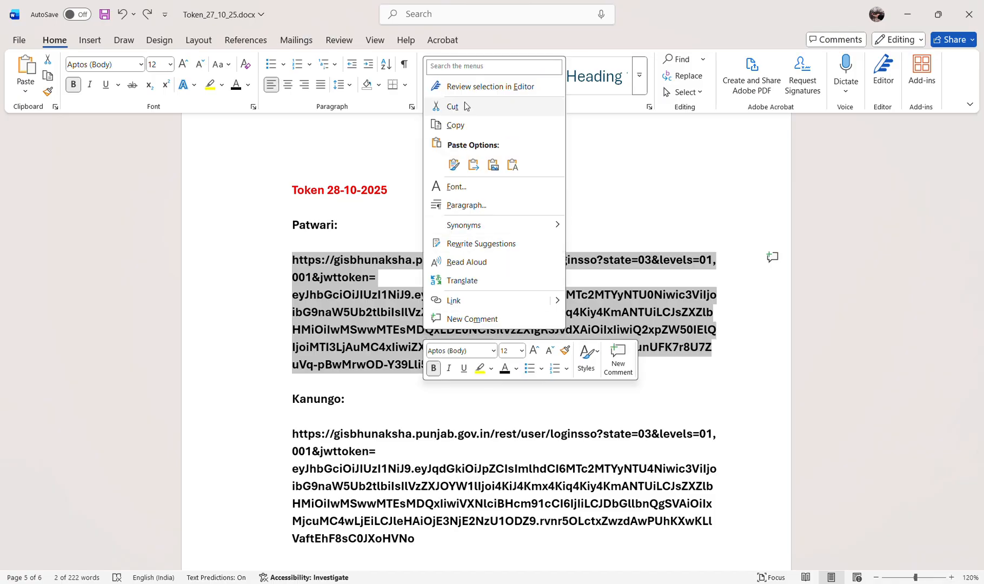
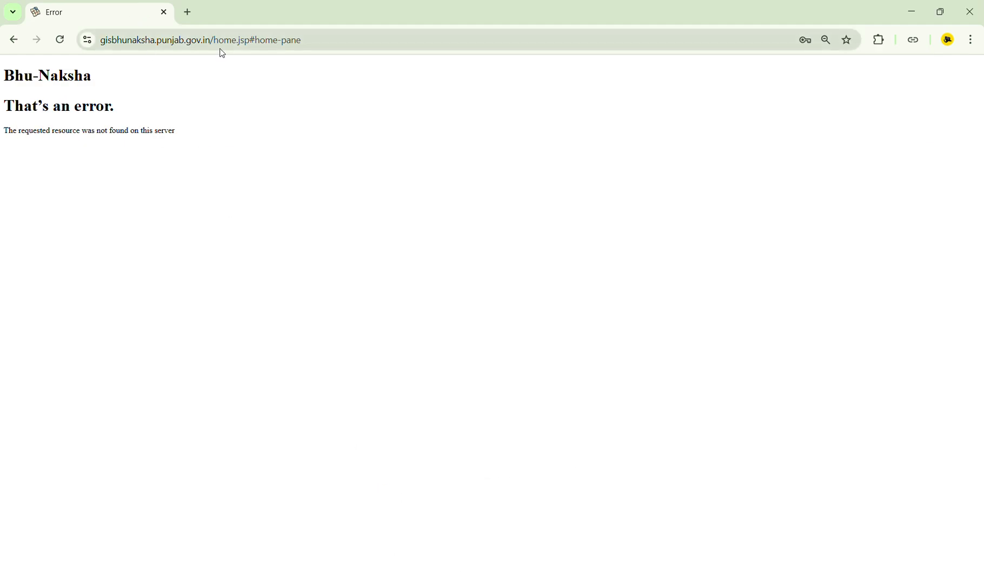
{"action": "left_click", "coordinate": [187, 12]}
{"action": "left_click", "coordinate": [168, 13]}
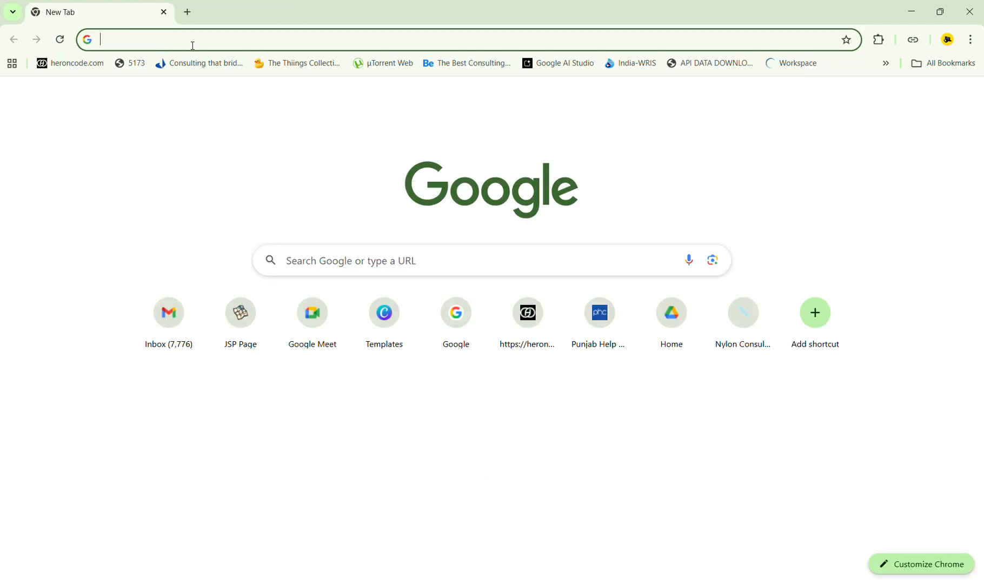
{"action": "key", "text": "ctrl+v"}
{"action": "key", "text": "Return"}
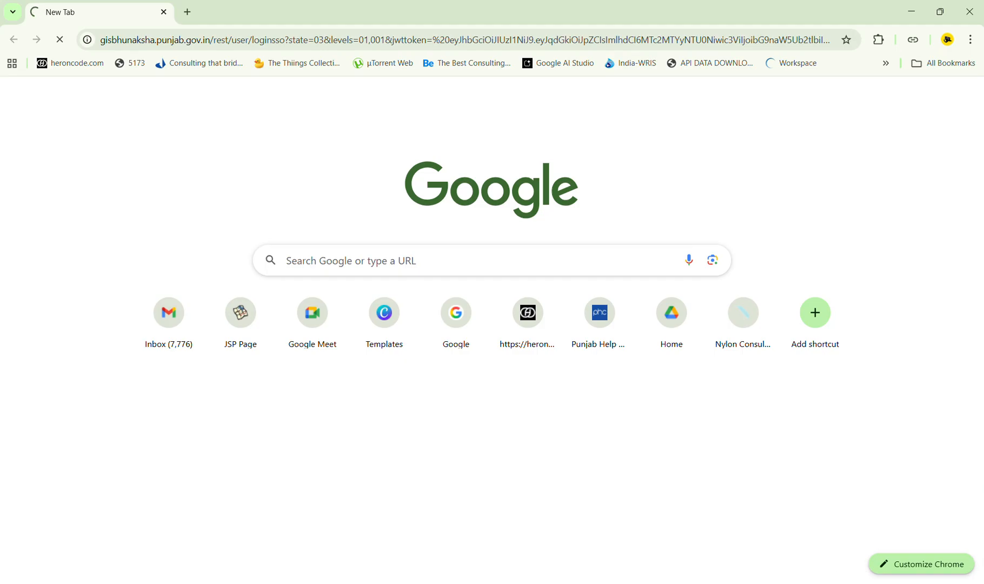
{"action": "left_click", "coordinate": [914, 583]}
{"action": "left_click", "coordinate": [915, 583]}
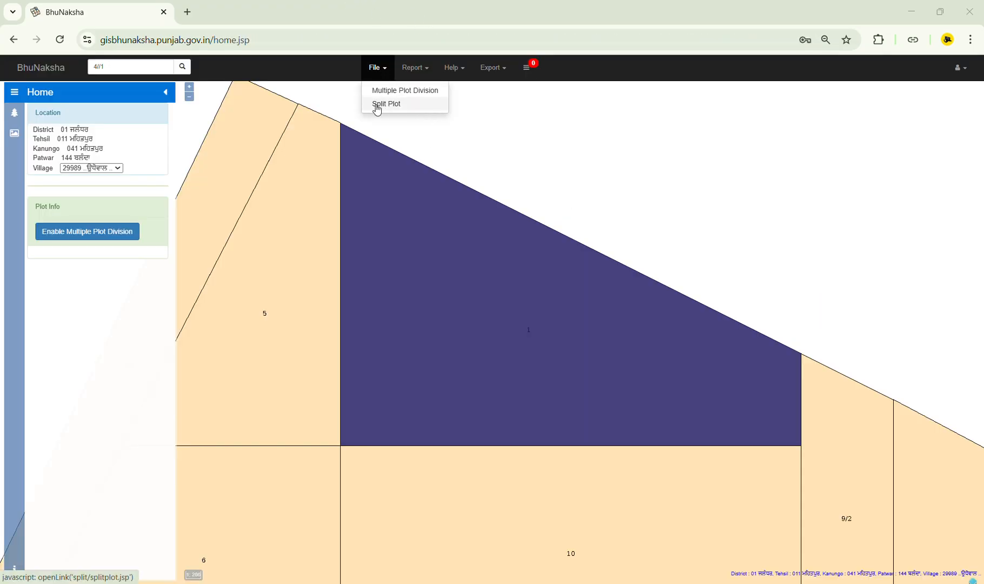
Open the split page for plot 4//1 and display the plot's corner points and side lengths
{"action": "left_click", "coordinate": [378, 106]}
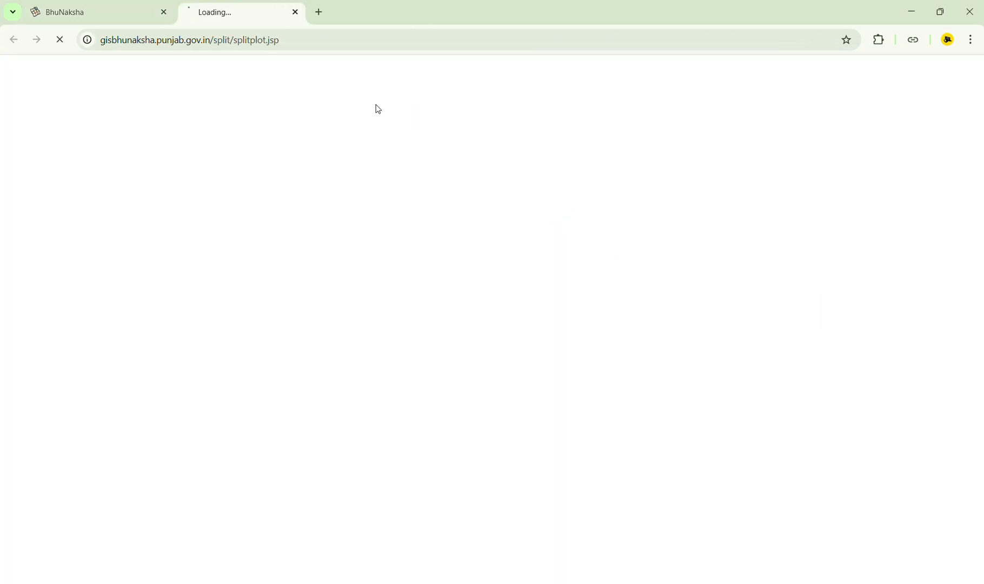
{"action": "left_click", "coordinate": [317, 11]}
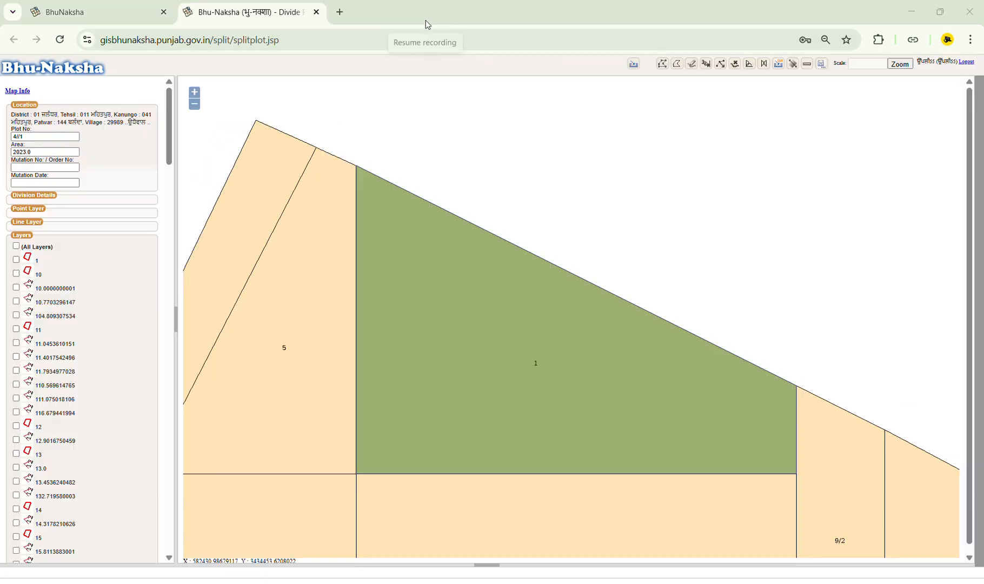
{"action": "left_click", "coordinate": [664, 64]}
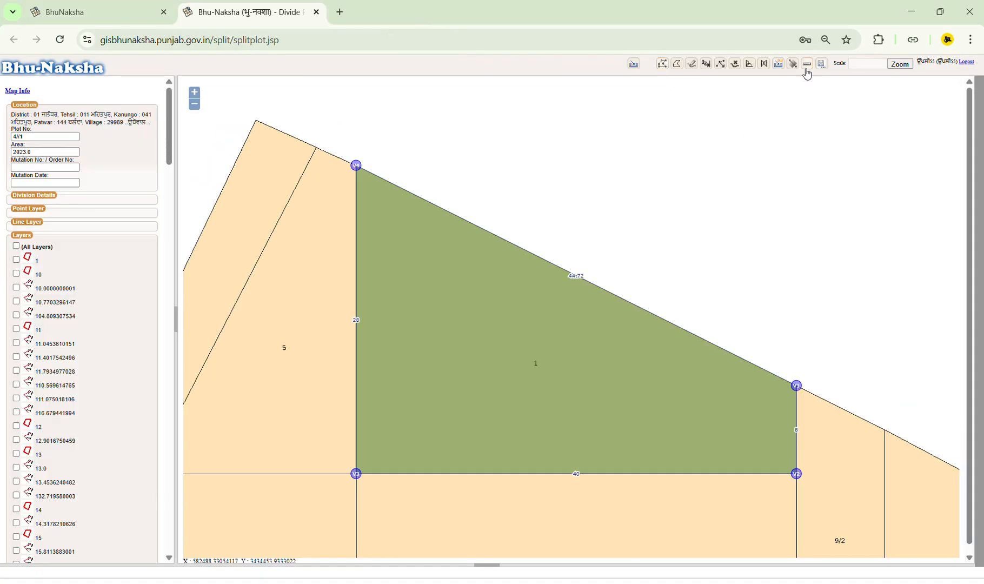
{"action": "left_click", "coordinate": [750, 65]}
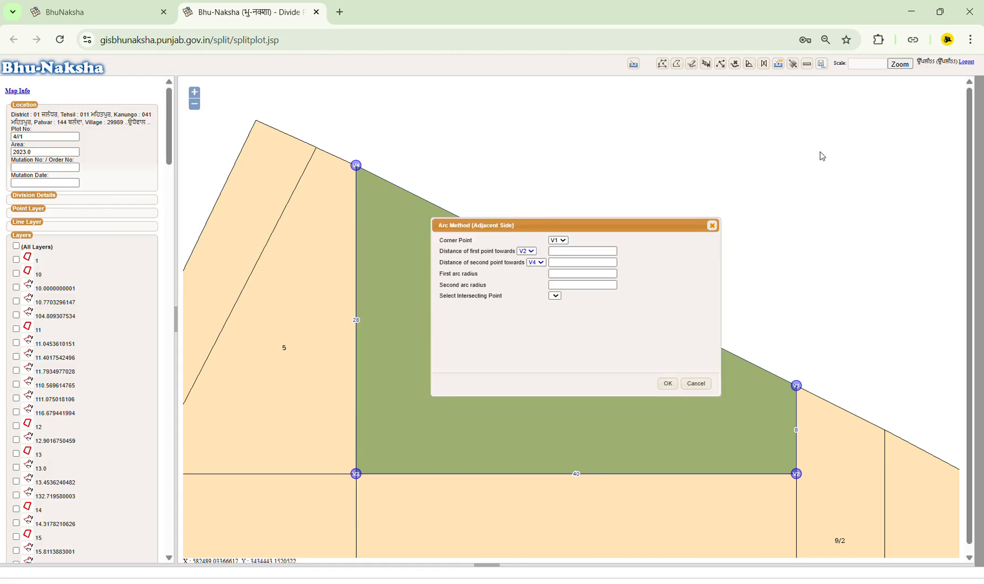
{"action": "left_click_drag", "start_coordinate": [639, 226], "coordinate": [706, 210]}
{"action": "left_click", "coordinate": [779, 209]}
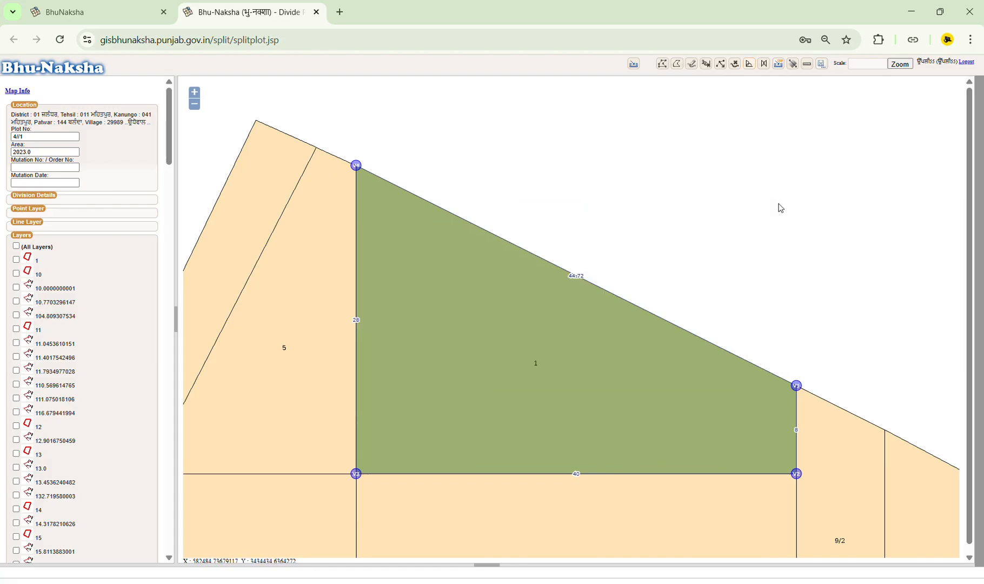
Start the Arc Method (Opposite Side), move its dialog clear of the plot, and set the first arc center to V4, 20 towards V1
{"action": "left_click", "coordinate": [764, 64]}
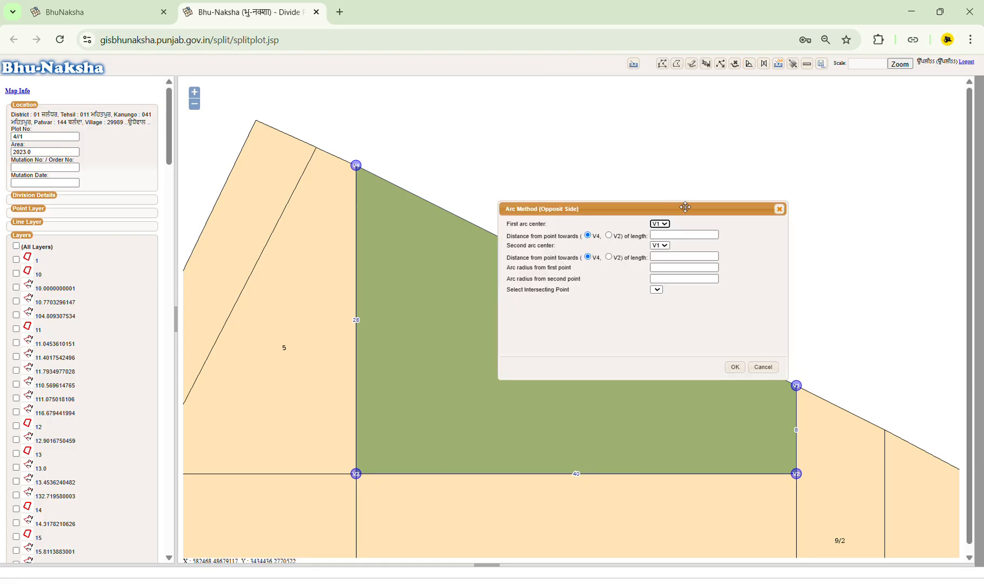
{"action": "left_click_drag", "start_coordinate": [681, 209], "coordinate": [836, 147]}
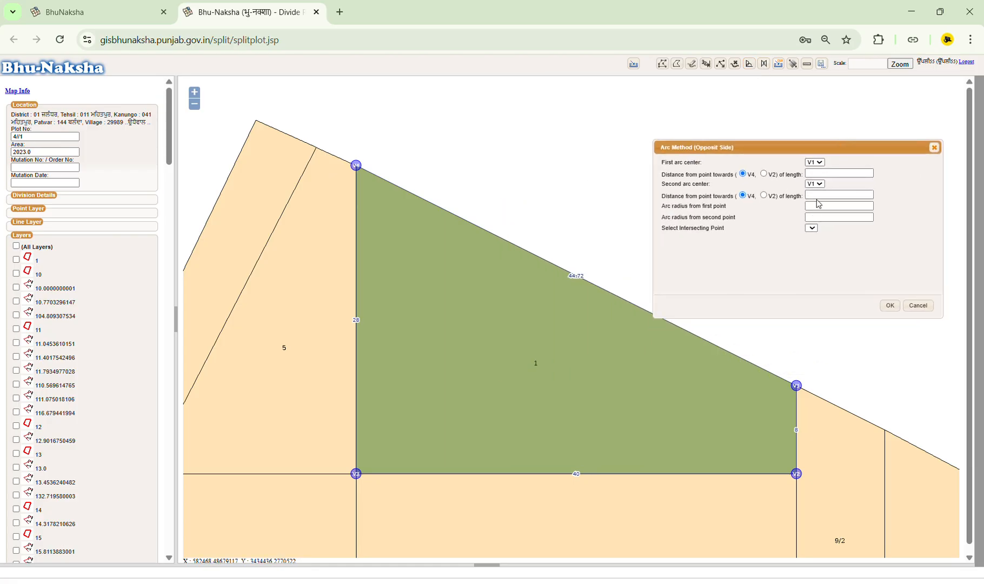
{"action": "left_click", "coordinate": [814, 162]}
{"action": "left_click", "coordinate": [815, 220]}
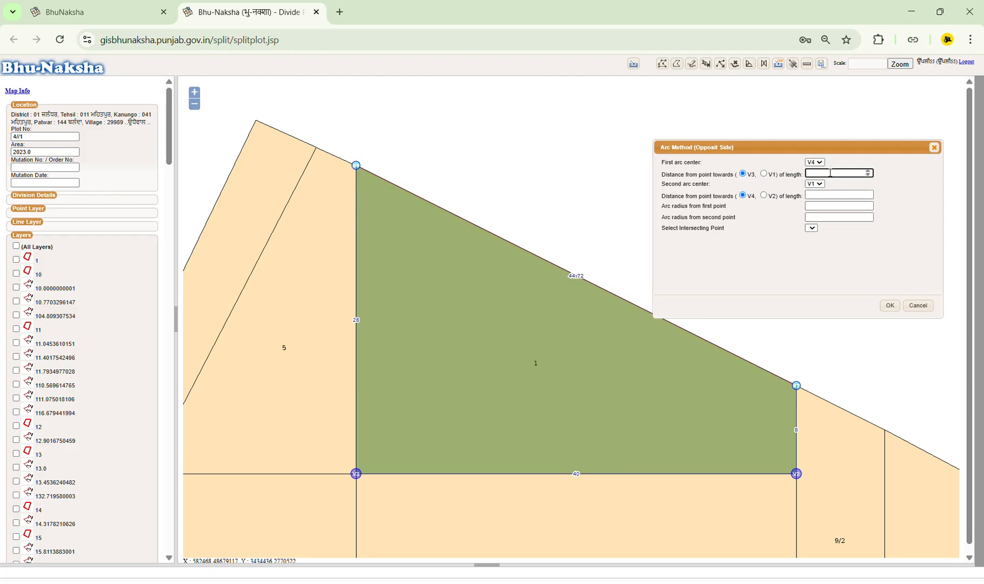
{"action": "left_click", "coordinate": [777, 176]}
{"action": "left_click", "coordinate": [765, 174]}
{"action": "left_click", "coordinate": [833, 172]}
{"action": "left_click", "coordinate": [857, 247]}
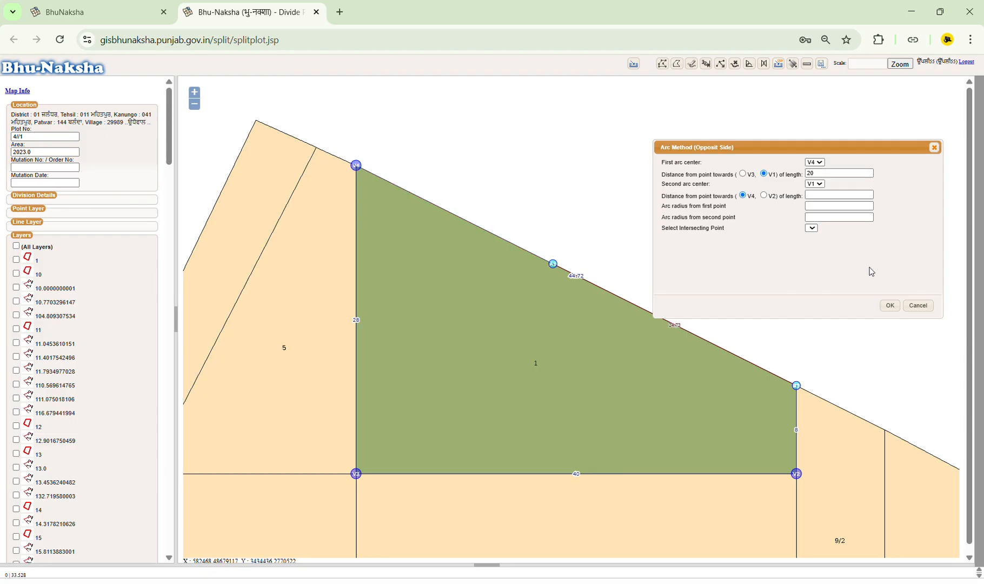
Set the second arc center to V3, 20 towards V2, and apply the division without any arc radius
{"action": "left_click", "coordinate": [815, 184]}
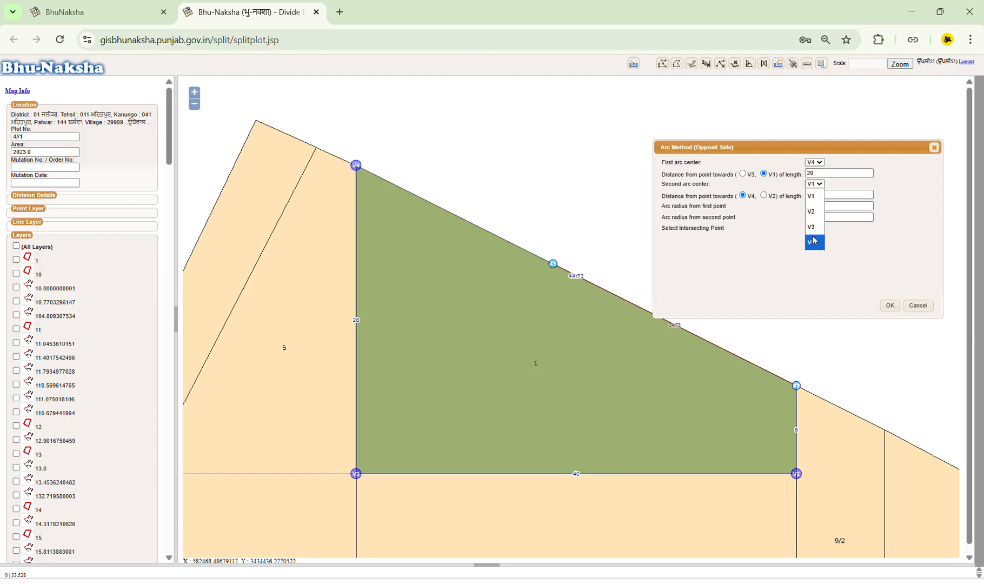
{"action": "left_click", "coordinate": [814, 227]}
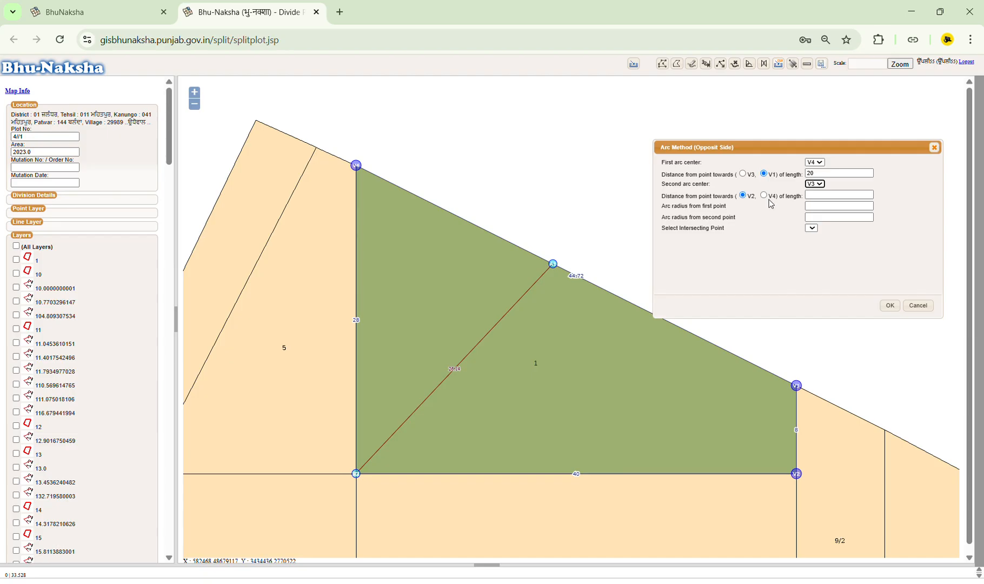
{"action": "left_click", "coordinate": [819, 193]}
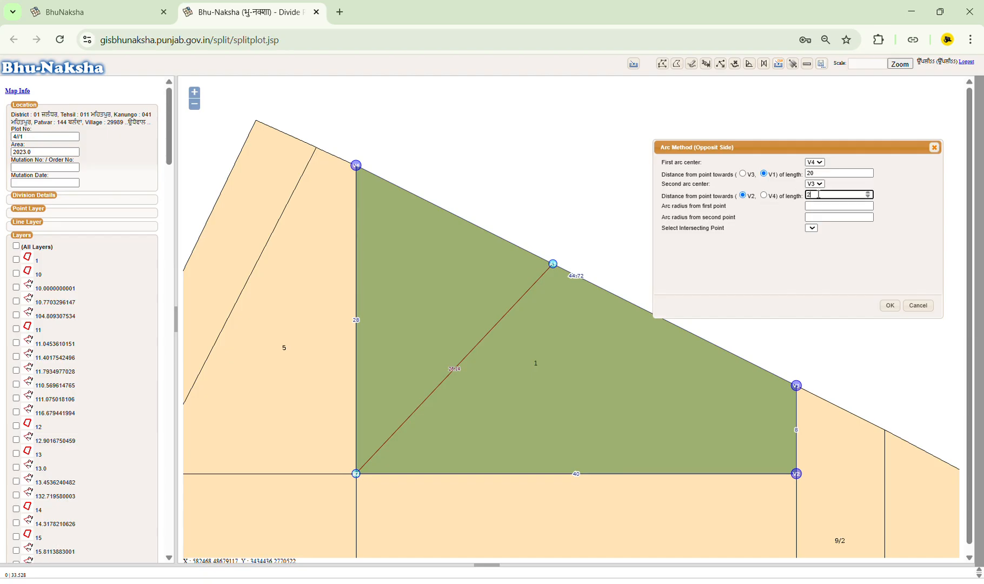
{"action": "left_click", "coordinate": [835, 268]}
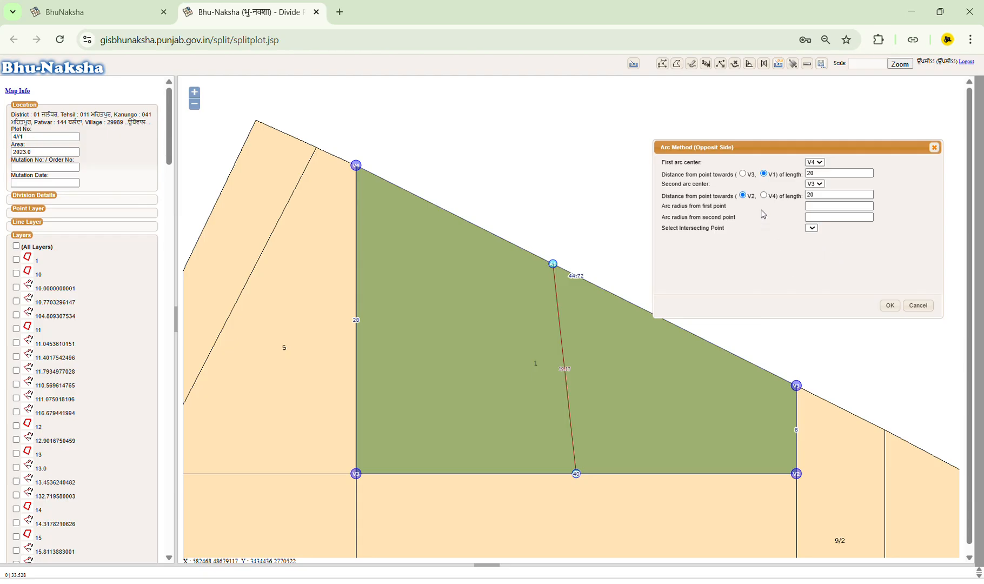
{"action": "left_click", "coordinate": [891, 306]}
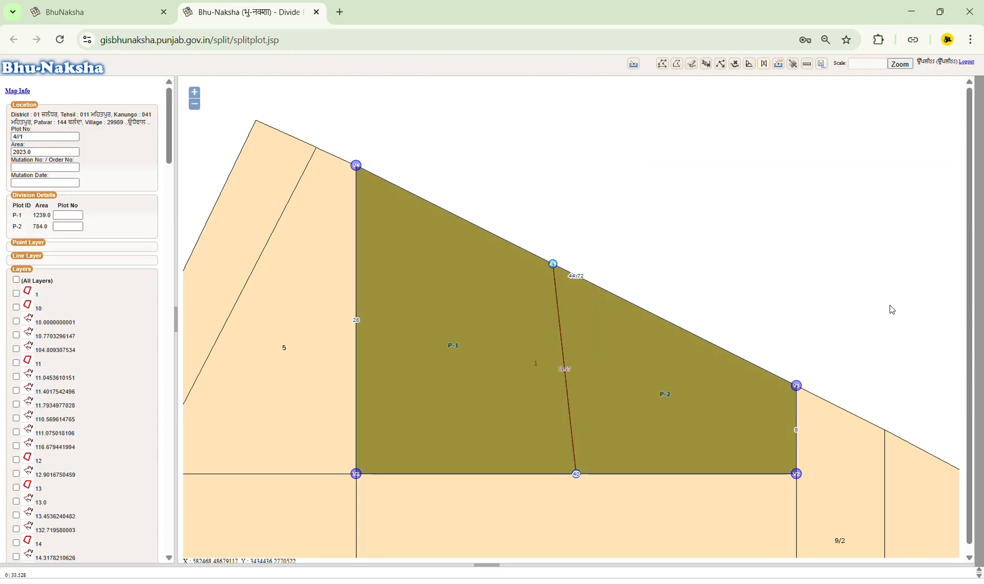
Assign plot number 1/1 to part P-1 and 1/2 to part P-2
{"action": "left_click", "coordinate": [72, 216]}
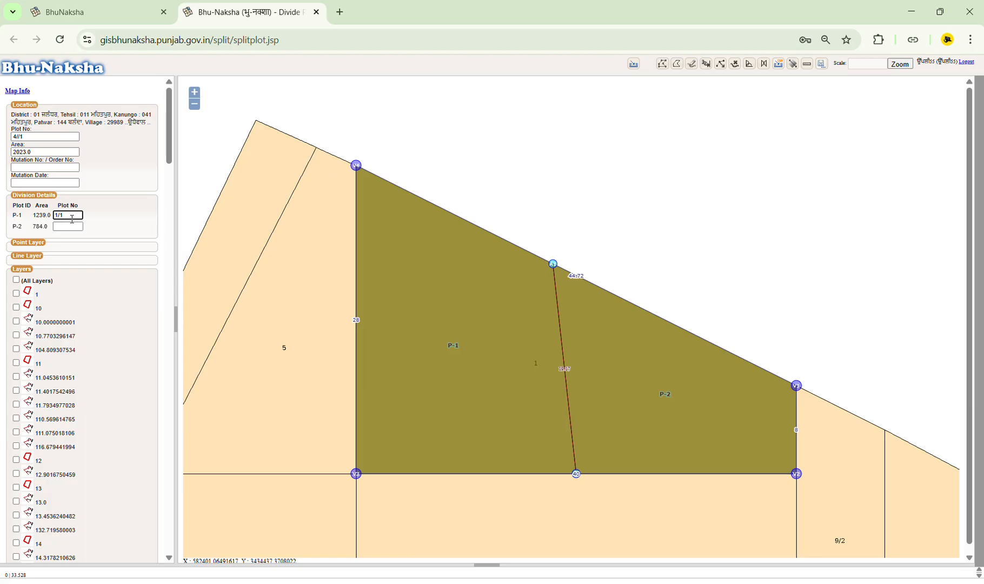
{"action": "left_click", "coordinate": [73, 227]}
{"action": "left_click", "coordinate": [132, 234]}
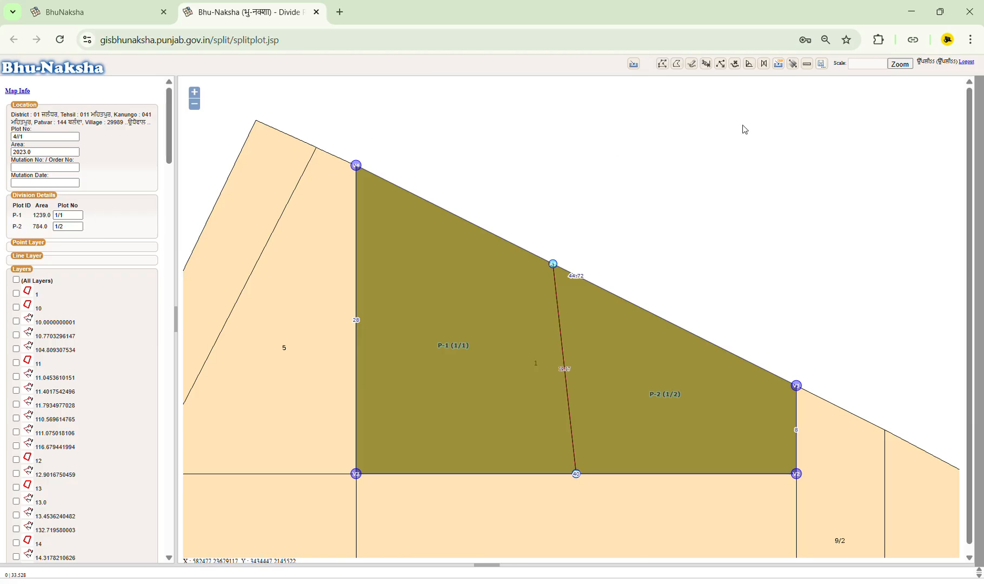
Try to save the division of plot 4//1 with the comment "tatim"
{"action": "left_click", "coordinate": [821, 65]}
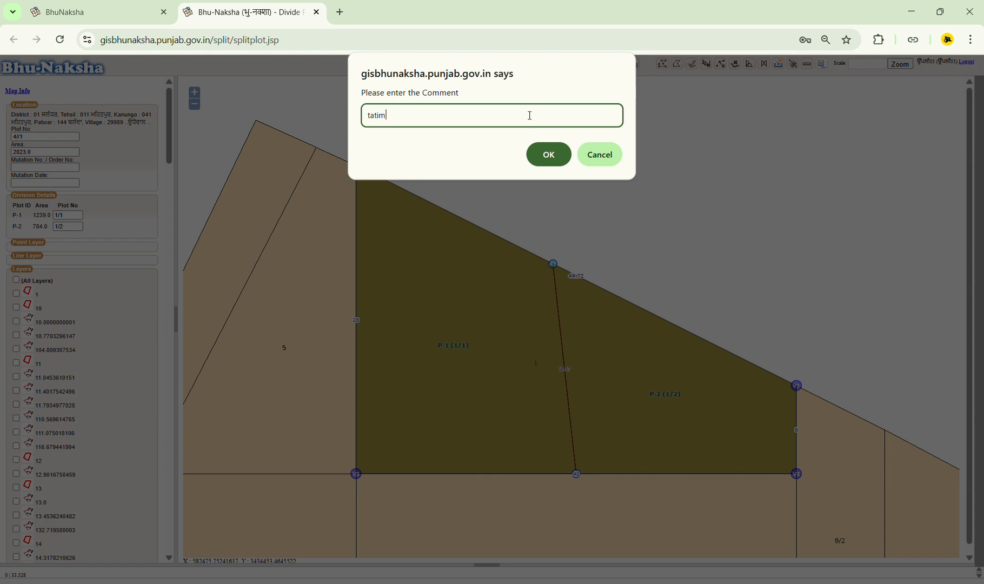
{"action": "left_click", "coordinate": [551, 155]}
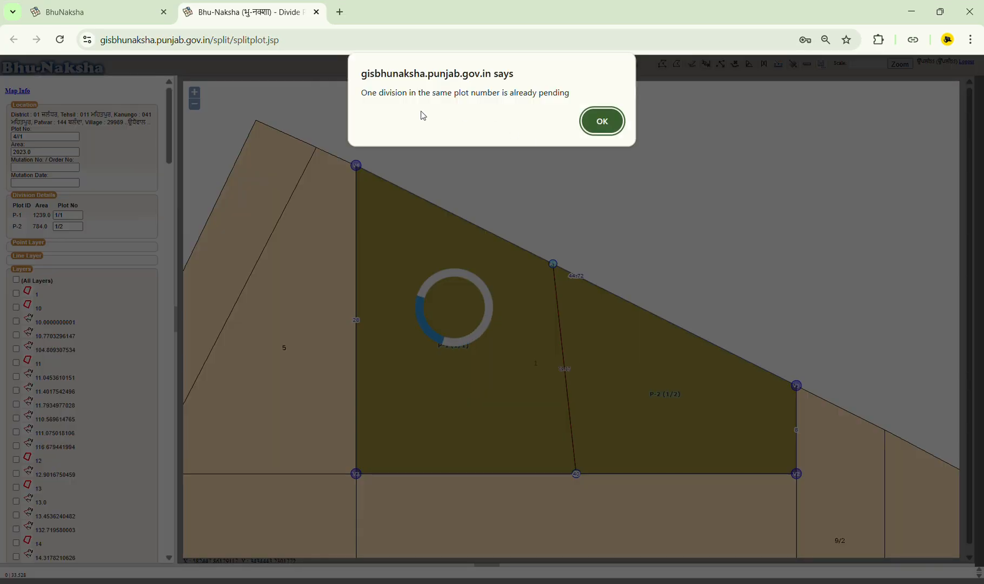
{"action": "left_click", "coordinate": [603, 122]}
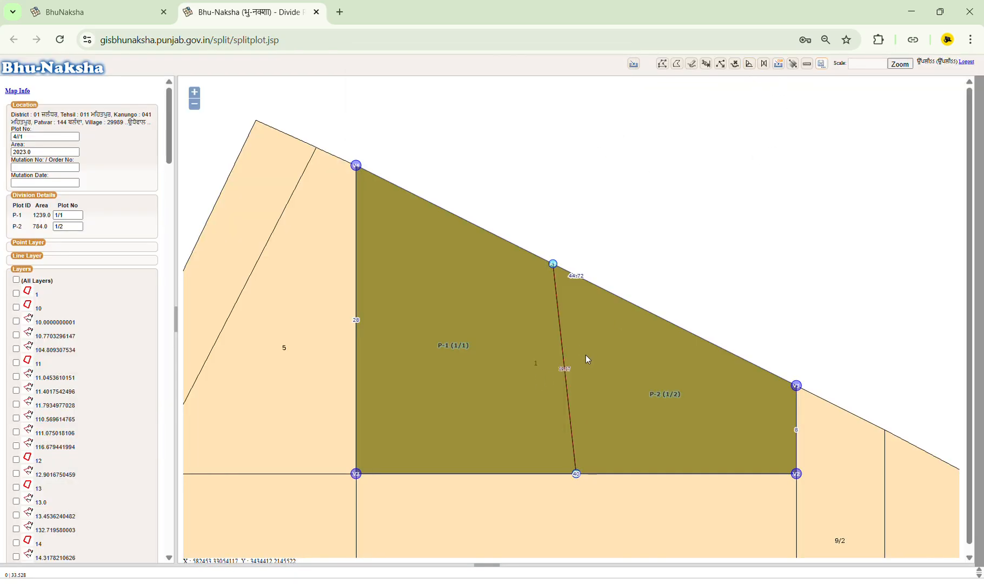
Close the split page of plot 4//1 and reload the village map to clear the plot search
{"action": "left_click", "coordinate": [316, 12]}
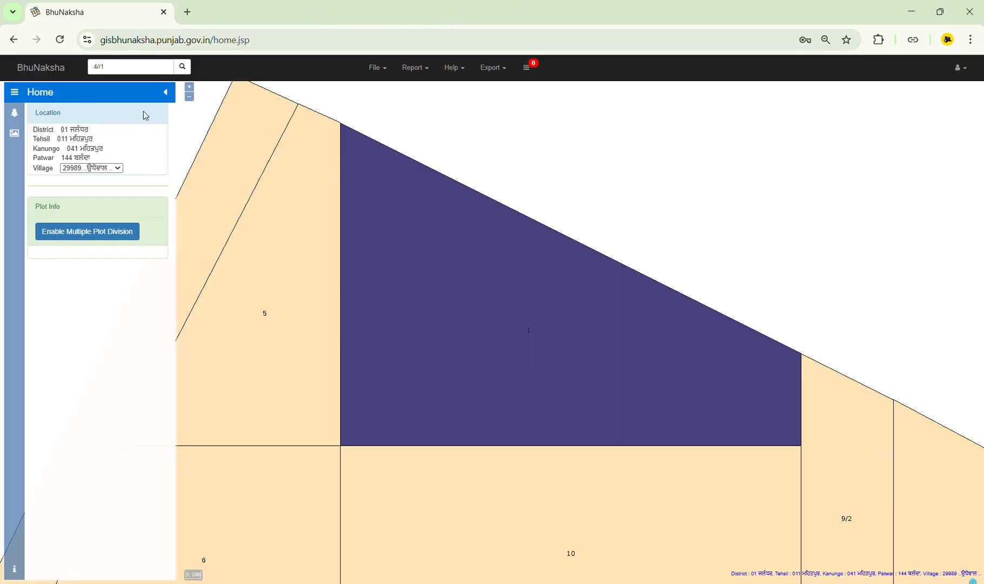
{"action": "scroll", "coordinate": [494, 280], "scroll_direction": "down", "scroll_amount": 4}
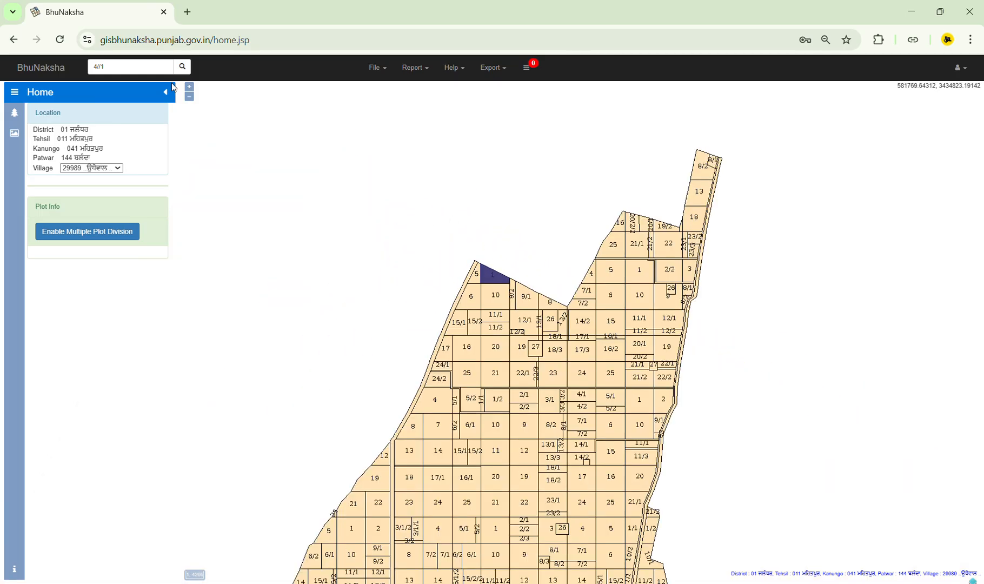
{"action": "left_click", "coordinate": [60, 40]}
{"action": "key", "text": "Return"}
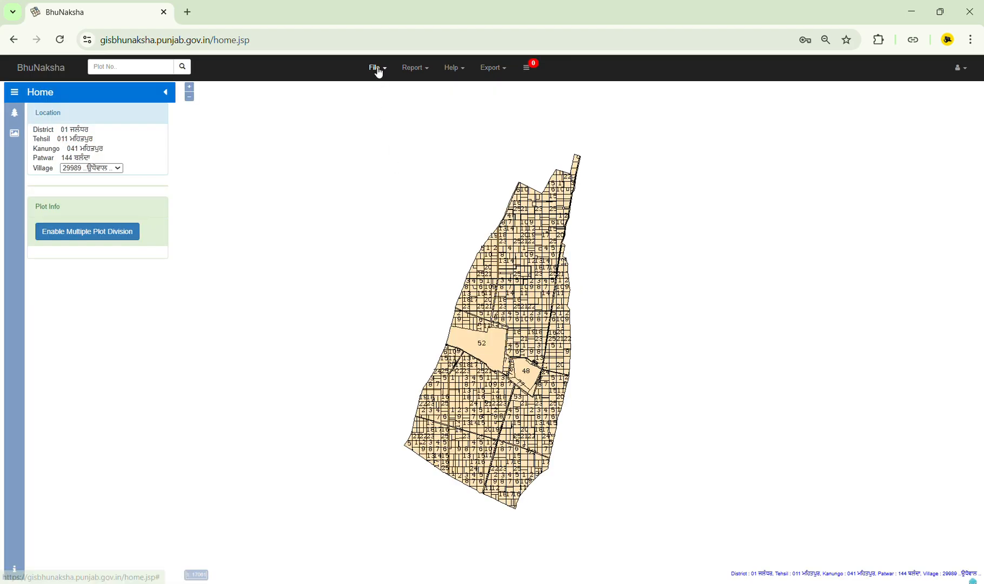
Enable multiple plot division on the village map
{"action": "left_click", "coordinate": [378, 68]}
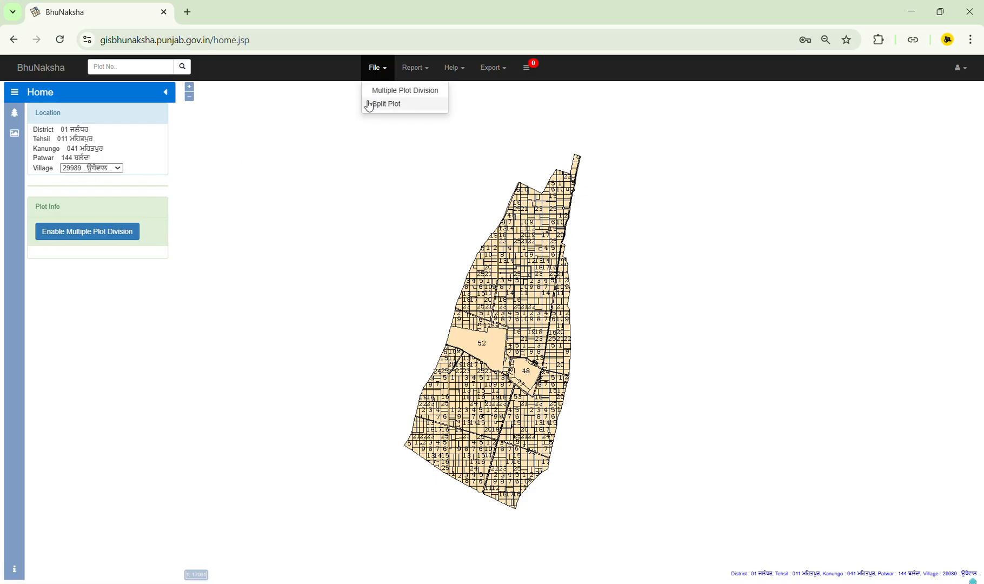
{"action": "left_click", "coordinate": [69, 248]}
{"action": "left_click", "coordinate": [72, 242]}
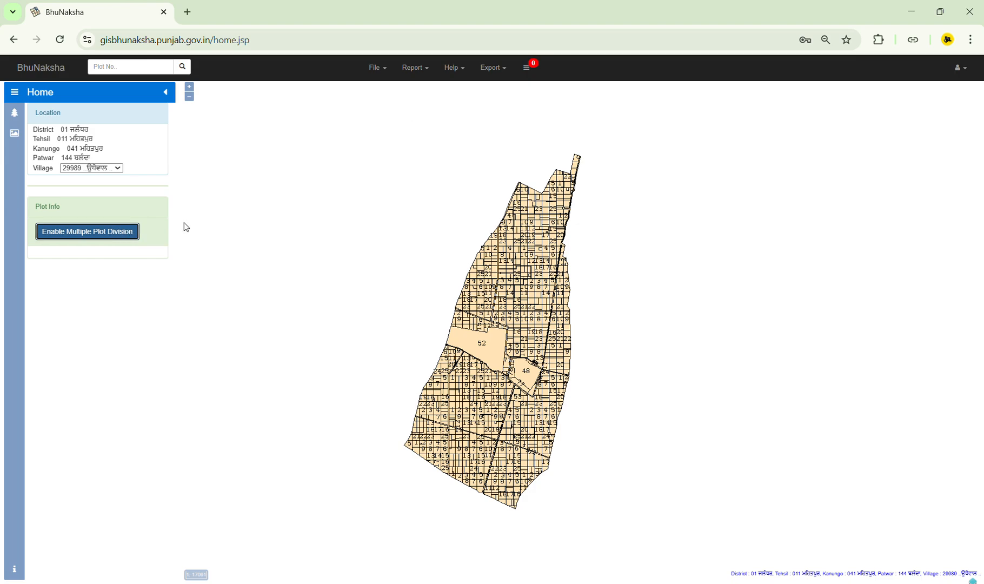
Select the three adjoining plots 17, 16 and 20 southwest of plot 52 on the village map
{"action": "scroll", "coordinate": [404, 309], "scroll_direction": "up", "scroll_amount": 2}
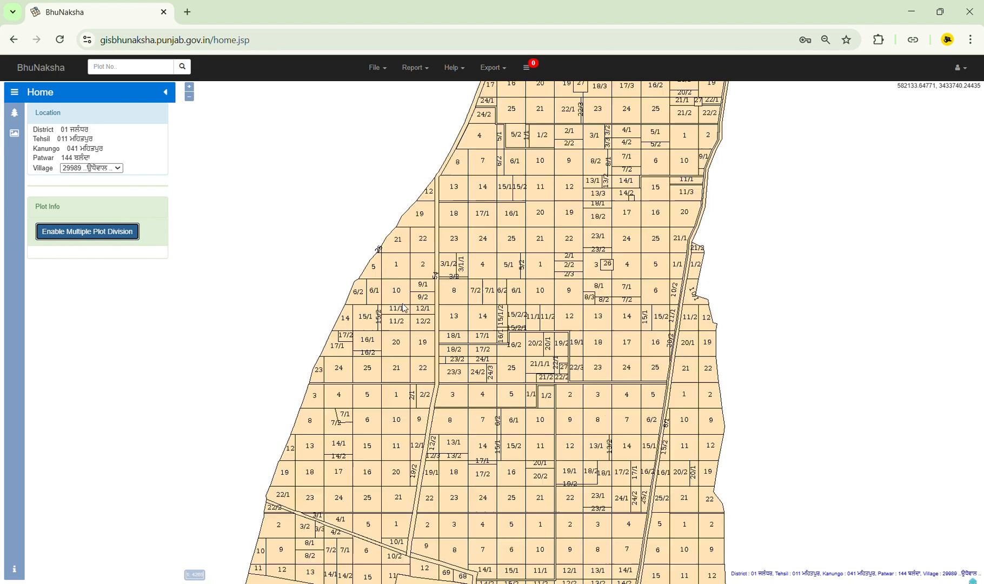
{"action": "left_click_drag", "start_coordinate": [382, 232], "coordinate": [491, 222]}
{"action": "scroll", "coordinate": [492, 223], "scroll_direction": "up", "scroll_amount": 1}
{"action": "left_click_drag", "start_coordinate": [493, 447], "coordinate": [528, 191]}
{"action": "left_click_drag", "start_coordinate": [437, 463], "coordinate": [478, 276]}
{"action": "left_click_drag", "start_coordinate": [405, 448], "coordinate": [437, 249]}
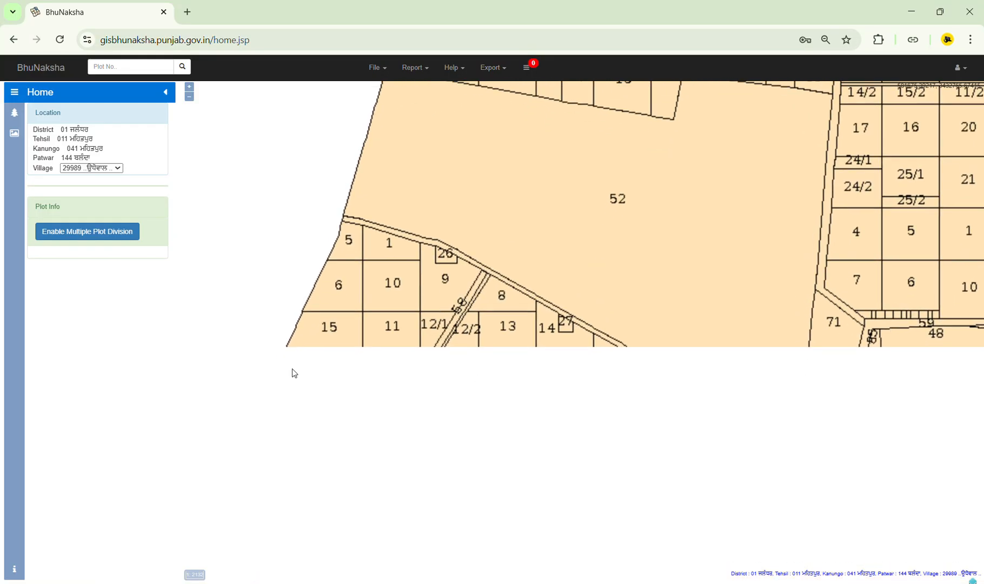
{"action": "left_click_drag", "start_coordinate": [293, 374], "coordinate": [394, 332]}
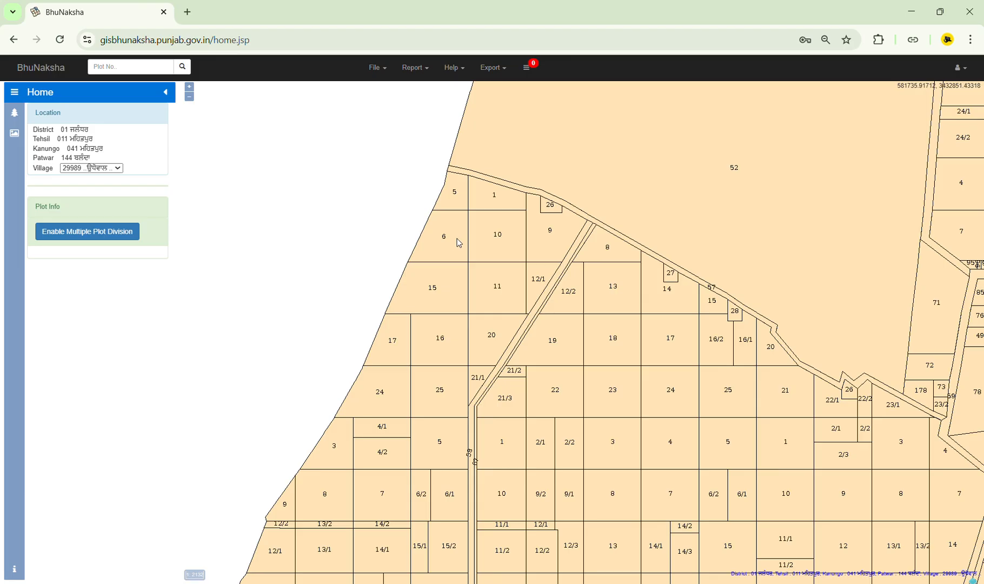
{"action": "left_click", "coordinate": [394, 348]}
{"action": "left_click", "coordinate": [436, 354]}
{"action": "left_click", "coordinate": [485, 349]}
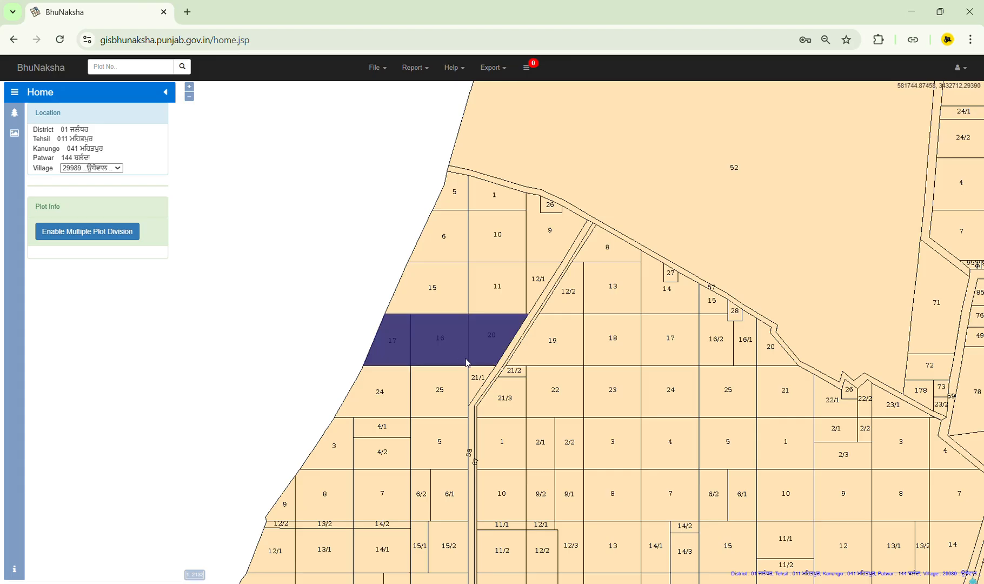
Examine the three selected plots and the parcels surrounding them
{"action": "scroll", "coordinate": [468, 362], "scroll_direction": "up", "scroll_amount": 2}
{"action": "left_click_drag", "start_coordinate": [389, 411], "coordinate": [606, 424]}
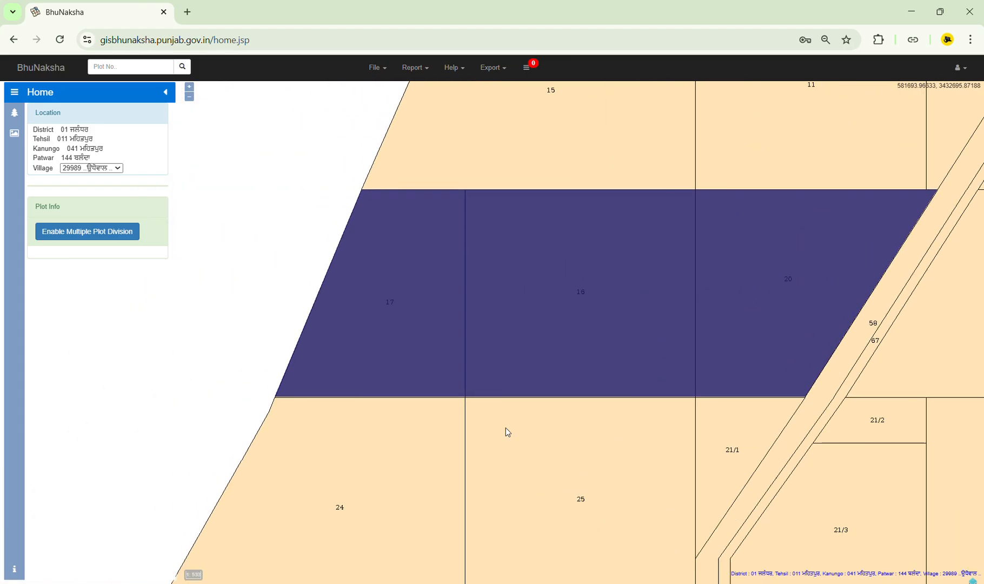
{"action": "scroll", "coordinate": [732, 294], "scroll_direction": "down", "scroll_amount": 1}
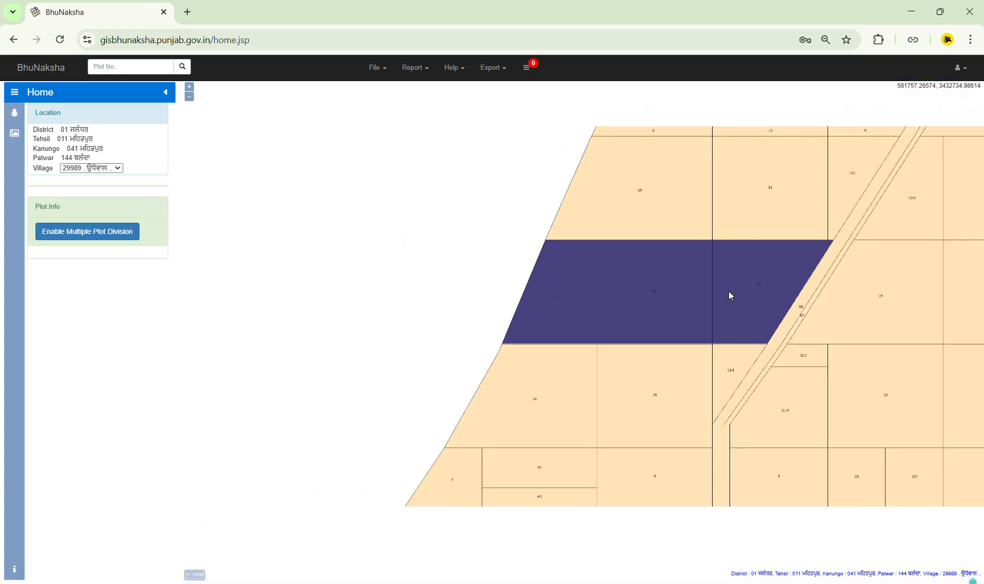
{"action": "left_click_drag", "start_coordinate": [671, 283], "coordinate": [590, 312]}
{"action": "scroll", "coordinate": [655, 314], "scroll_direction": "down", "scroll_amount": 2}
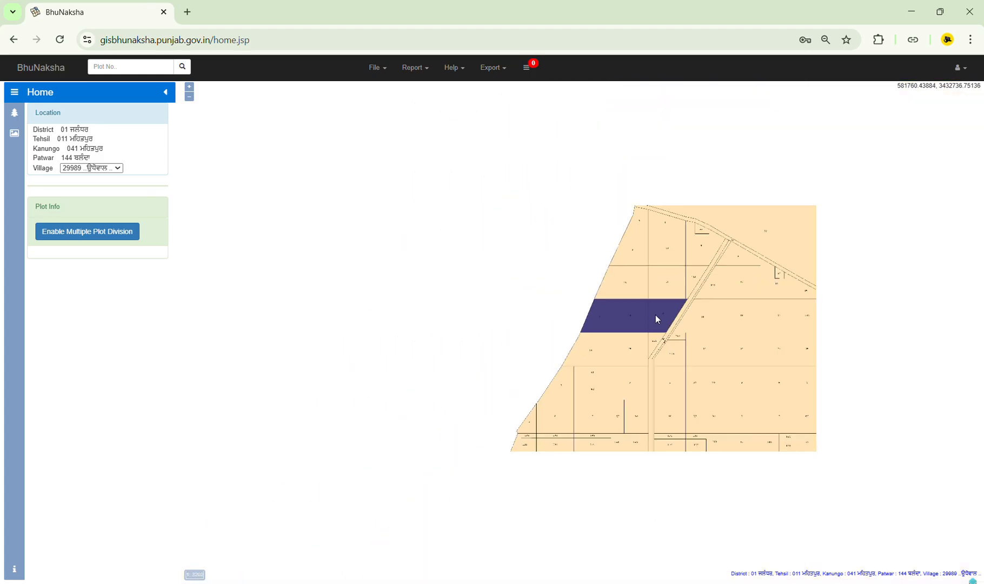
{"action": "left_click_drag", "start_coordinate": [655, 315], "coordinate": [586, 310]}
{"action": "scroll", "coordinate": [602, 303], "scroll_direction": "up", "scroll_amount": 2}
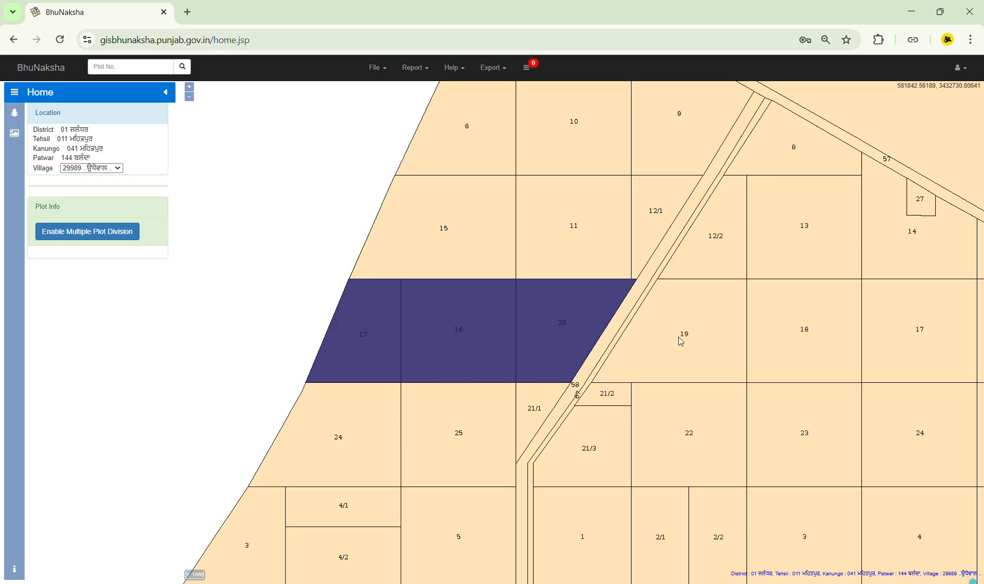
{"action": "scroll", "coordinate": [675, 339], "scroll_direction": "down", "scroll_amount": 1}
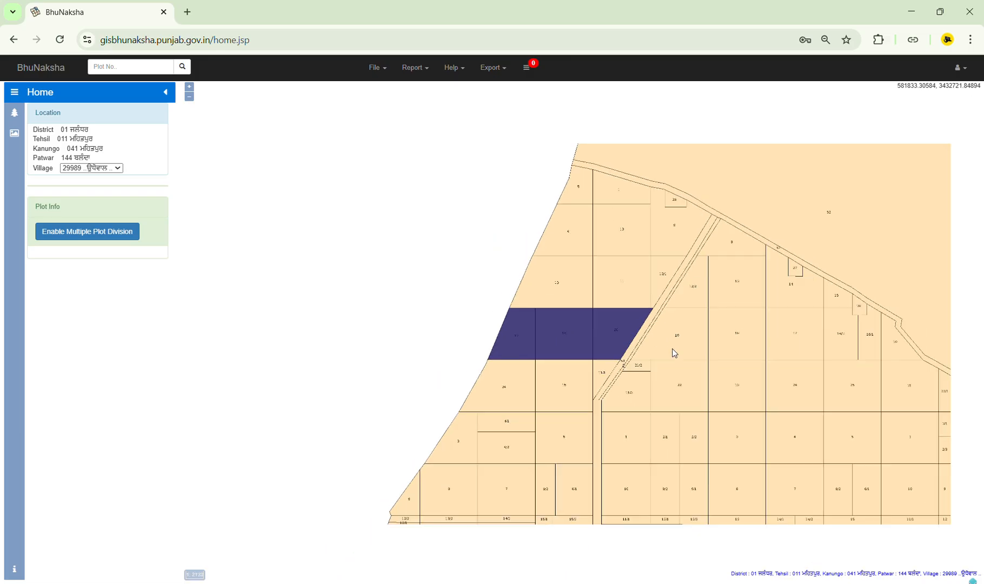
{"action": "scroll", "coordinate": [557, 313], "scroll_direction": "down", "scroll_amount": 2}
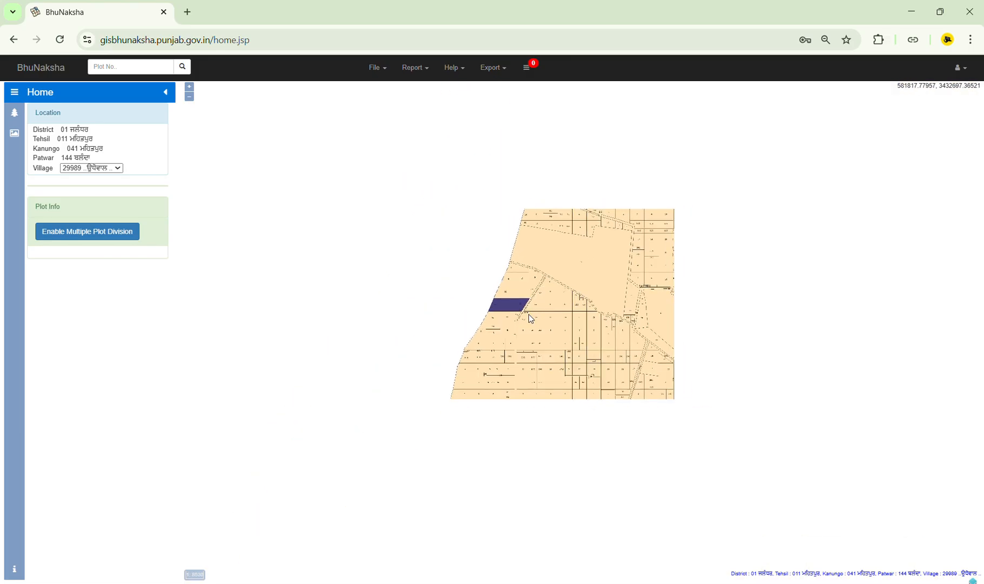
Open the selected plots for Multiple Plot Division, then widen the drawing toolbar and move it clear of the plots
{"action": "left_click", "coordinate": [375, 78]}
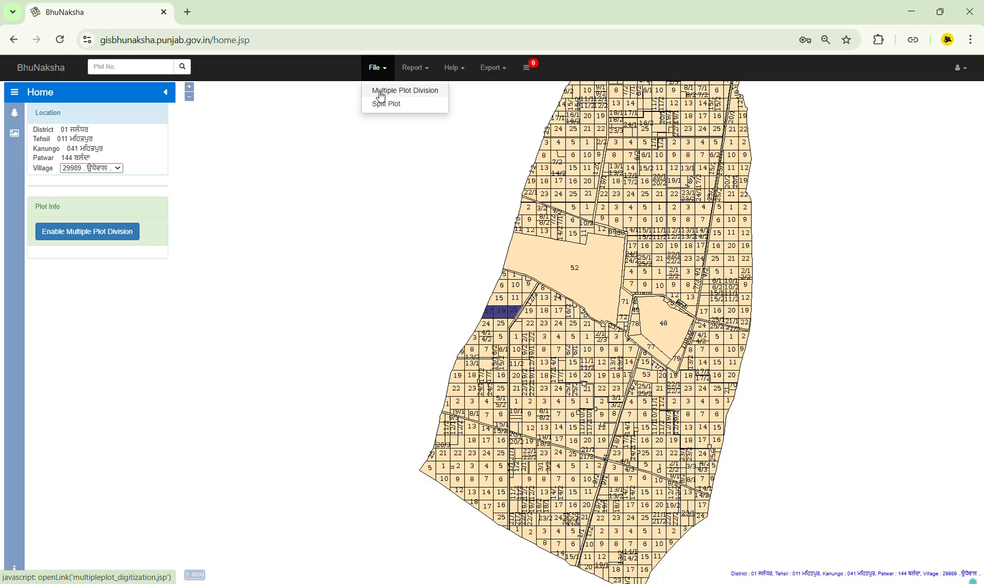
{"action": "left_click", "coordinate": [381, 96]}
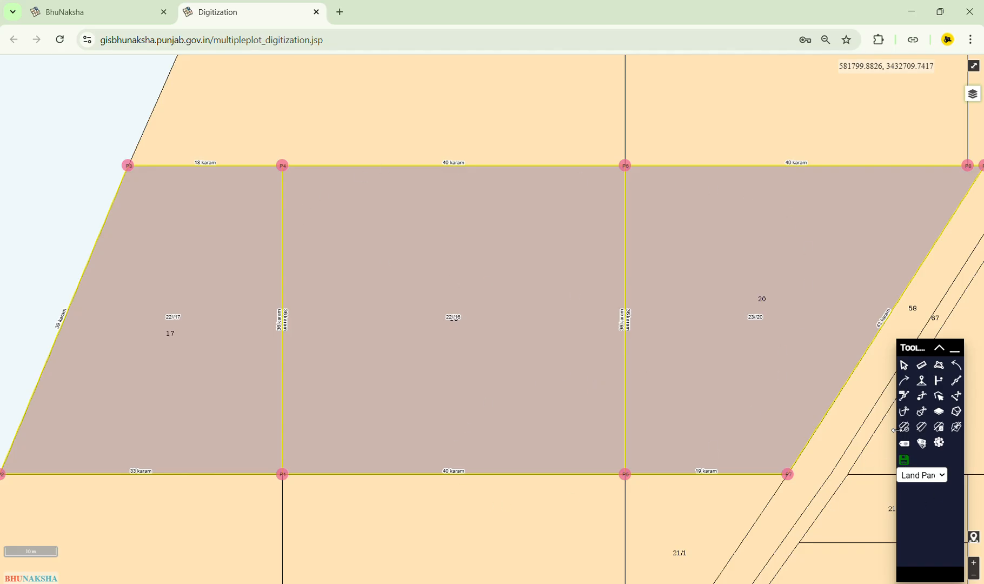
{"action": "left_click_drag", "start_coordinate": [896, 430], "coordinate": [521, 495]}
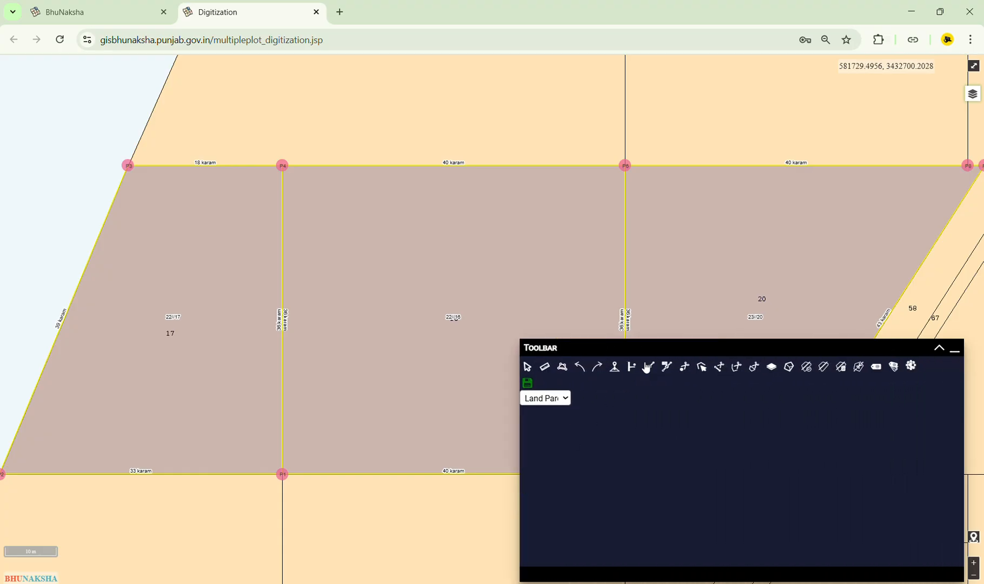
{"action": "left_click_drag", "start_coordinate": [799, 340], "coordinate": [749, 508]}
{"action": "left_click_drag", "start_coordinate": [748, 568], "coordinate": [758, 573]}
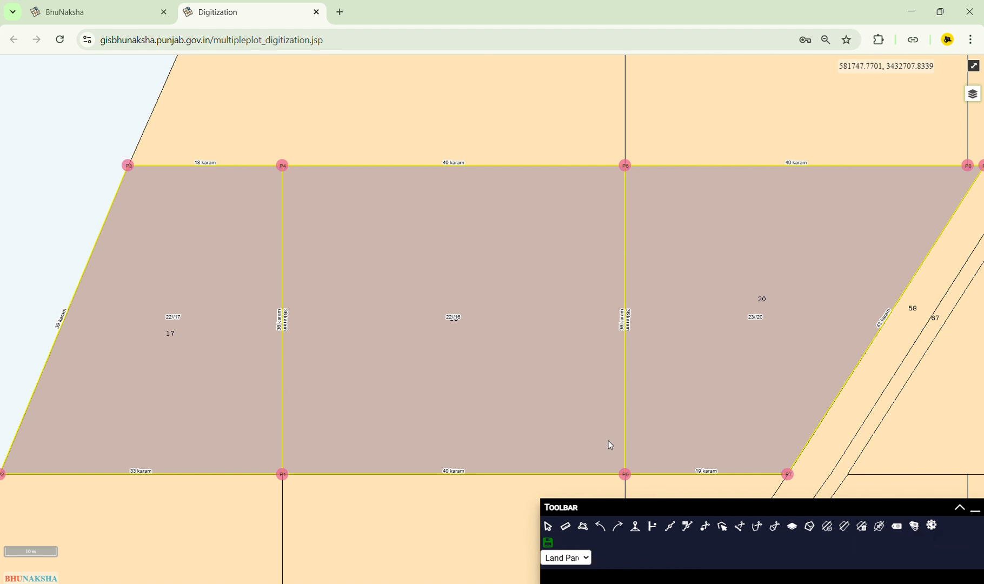
Cut the P2–P3 boundary of plot 22//17 with a point named 1, placed 5 from P2
{"action": "scroll", "coordinate": [325, 295], "scroll_direction": "down", "scroll_amount": 2}
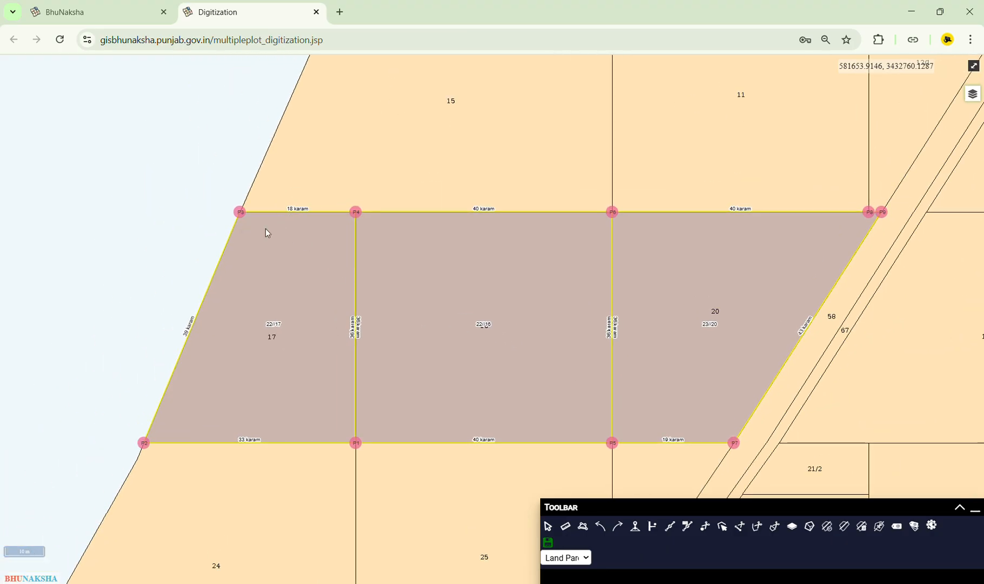
{"action": "left_click_drag", "start_coordinate": [461, 387], "coordinate": [443, 316]}
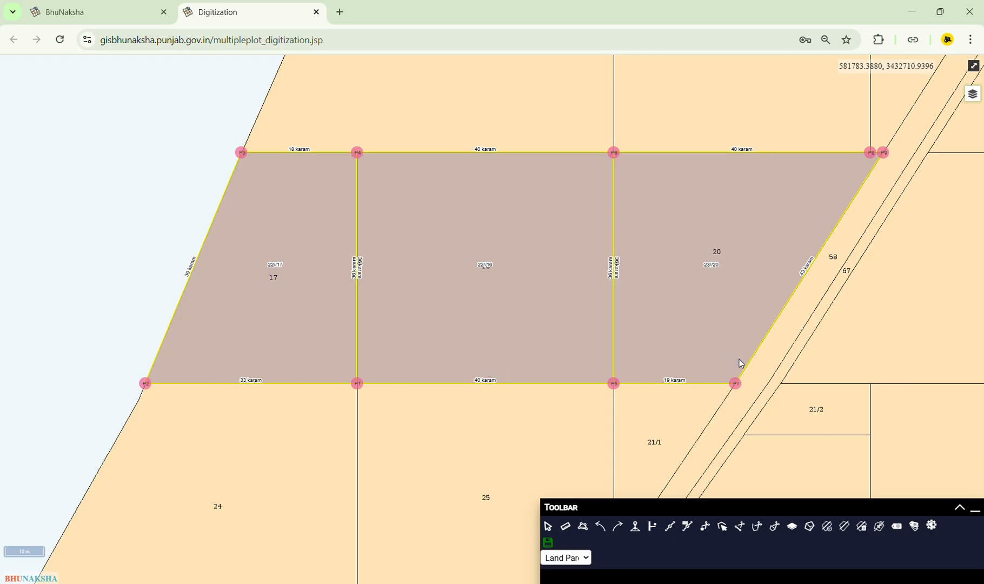
{"action": "left_click", "coordinate": [687, 532]}
{"action": "left_click", "coordinate": [687, 533]}
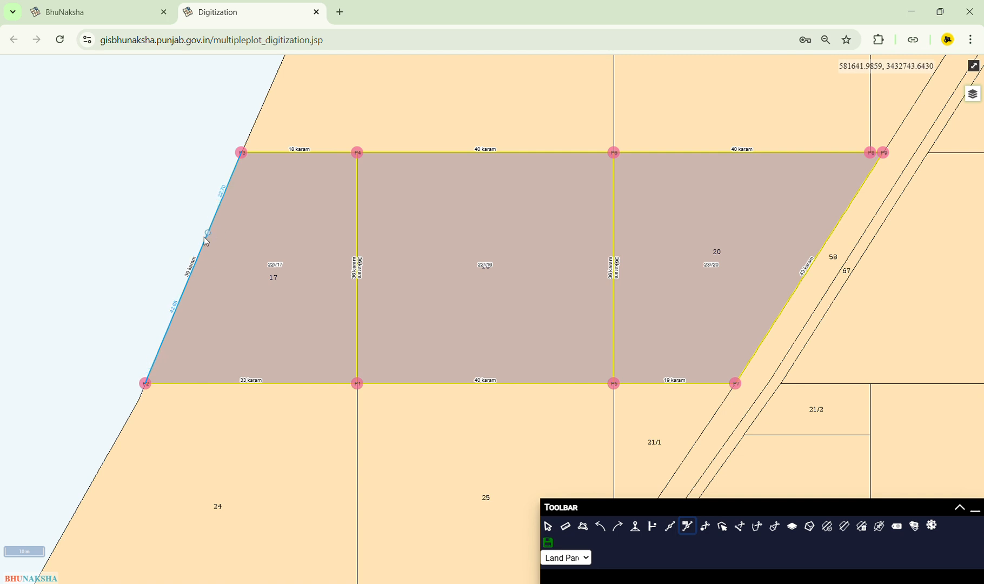
{"action": "left_click", "coordinate": [206, 254]}
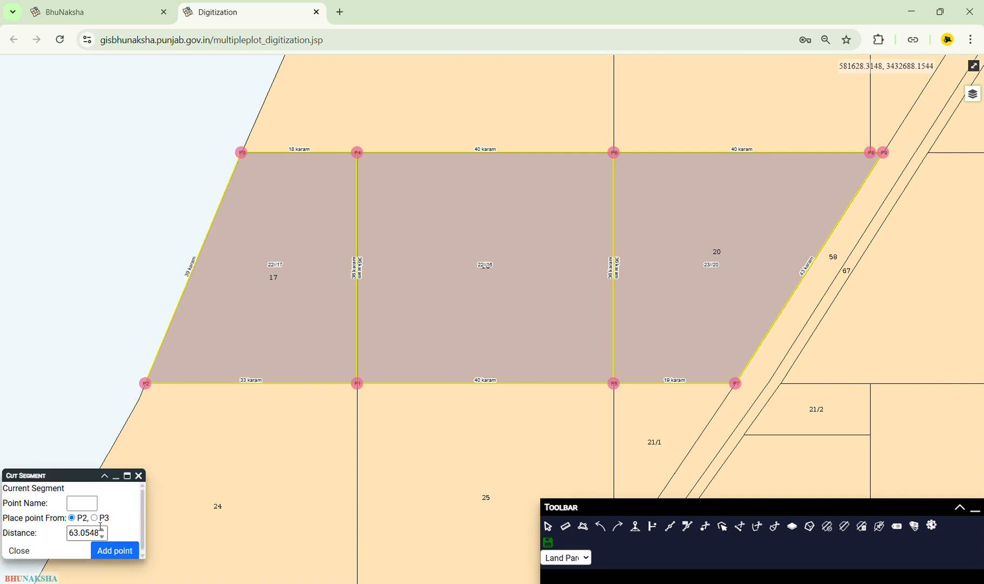
{"action": "left_click_drag", "start_coordinate": [66, 478], "coordinate": [710, 176]}
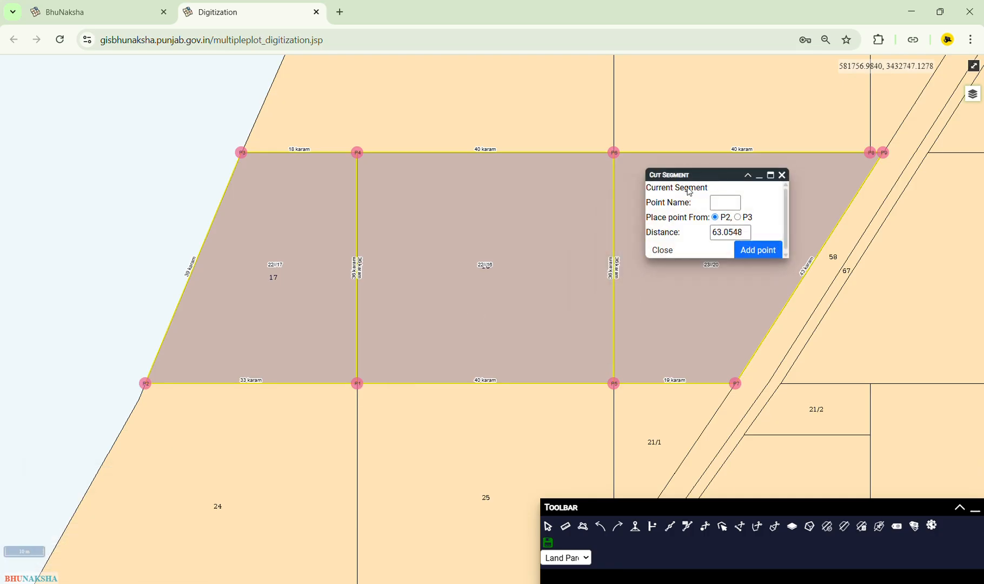
{"action": "left_click", "coordinate": [722, 200]}
{"action": "left_click", "coordinate": [721, 231]}
{"action": "double_click", "coordinate": [728, 232]}
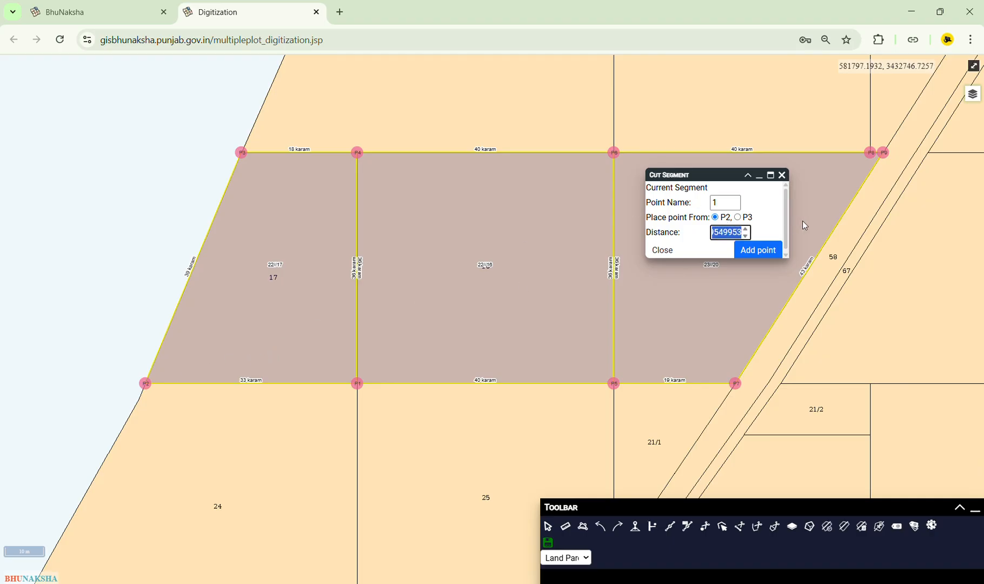
{"action": "type", "text": "5"}
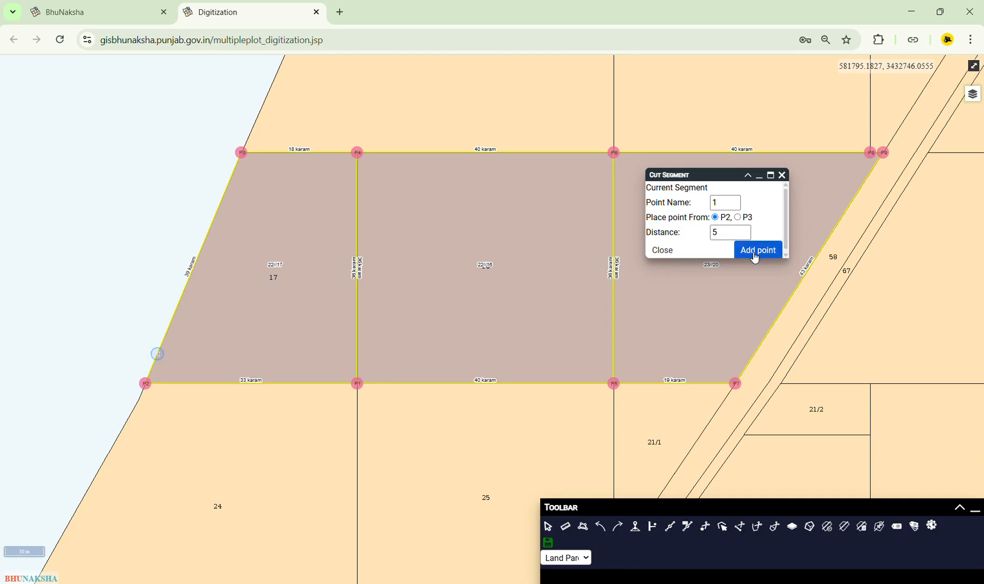
{"action": "left_click", "coordinate": [757, 252]}
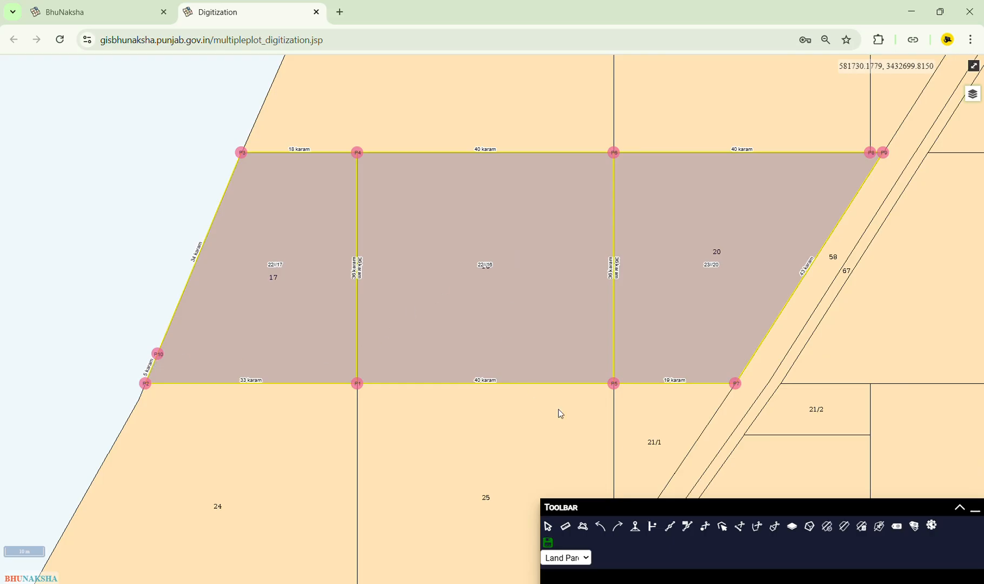
Cut the P1–P4 boundary between plots 22//17 and 22//16 with a point named 2, placed 5 from P1
{"action": "left_click", "coordinate": [685, 529]}
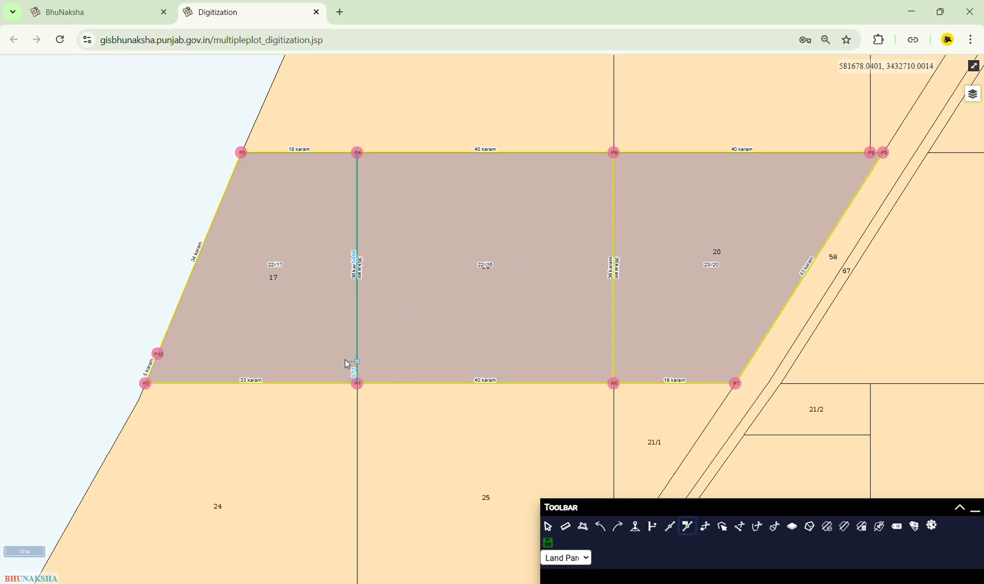
{"action": "left_click", "coordinate": [357, 346]}
{"action": "left_click", "coordinate": [75, 501]}
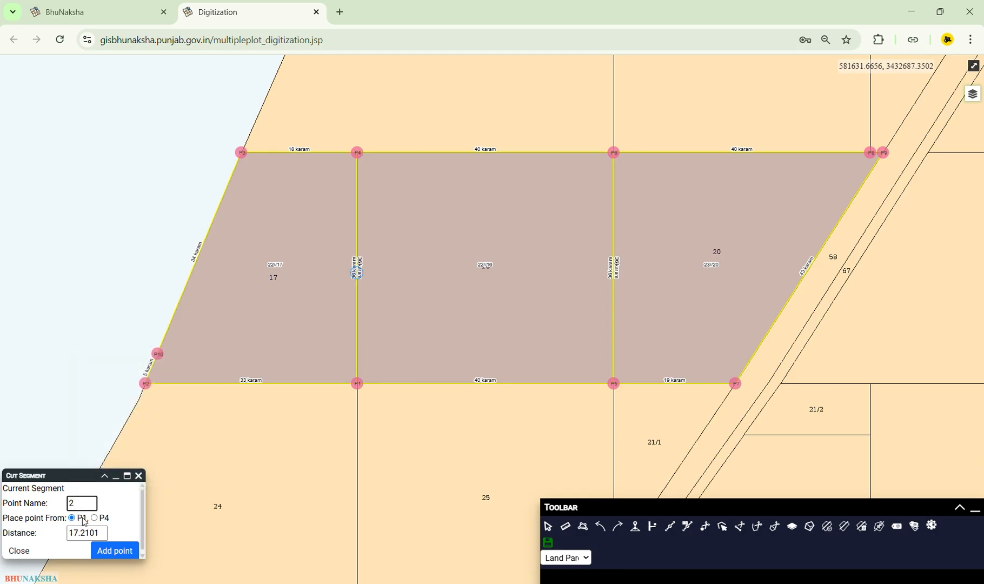
{"action": "left_click_drag", "start_coordinate": [69, 534], "coordinate": [173, 533]}
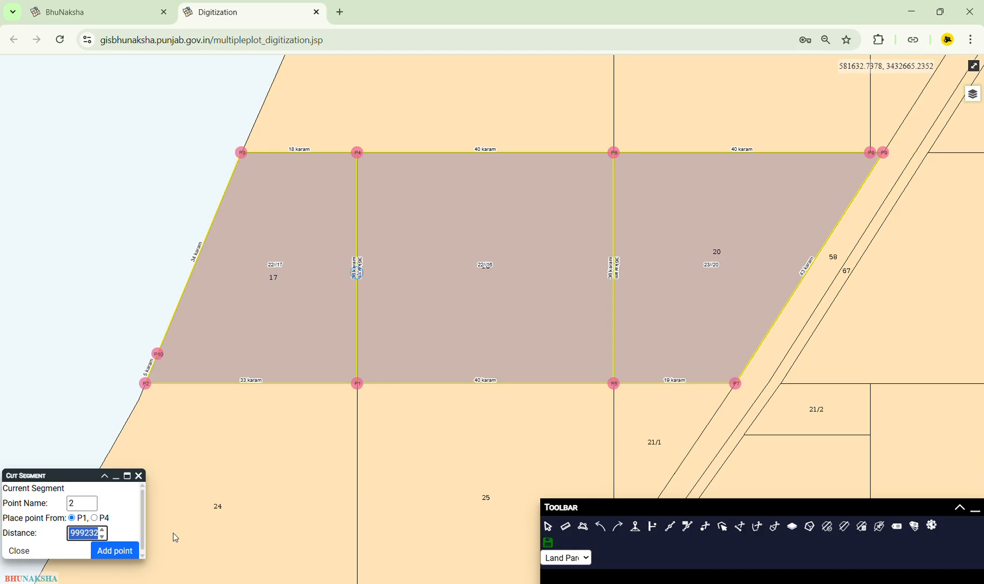
{"action": "type", "text": "5"}
{"action": "left_click", "coordinate": [115, 551]}
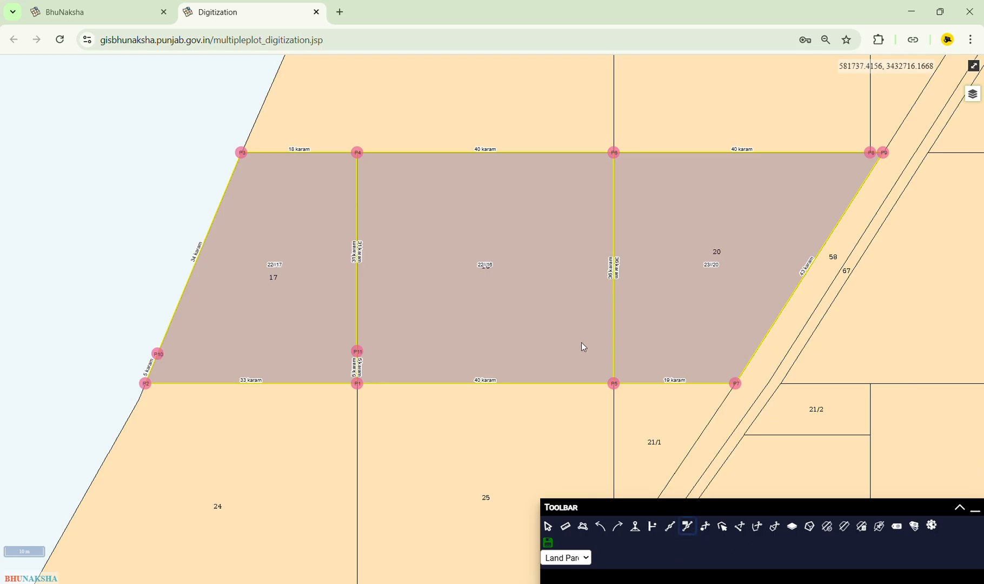
Cut the P5–P6 boundary between plots 22//16 and 23//20 with a point named 3, placed 5 from P5
{"action": "left_click", "coordinate": [616, 344]}
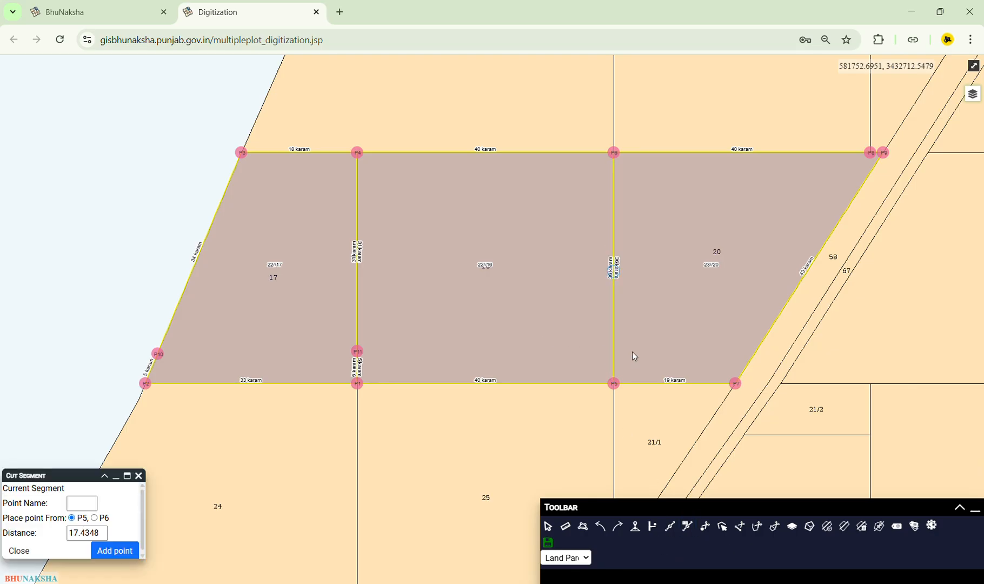
{"action": "left_click", "coordinate": [90, 505]}
{"action": "type", "text": "3"}
{"action": "double_click", "coordinate": [78, 534]}
{"action": "type", "text": "5"}
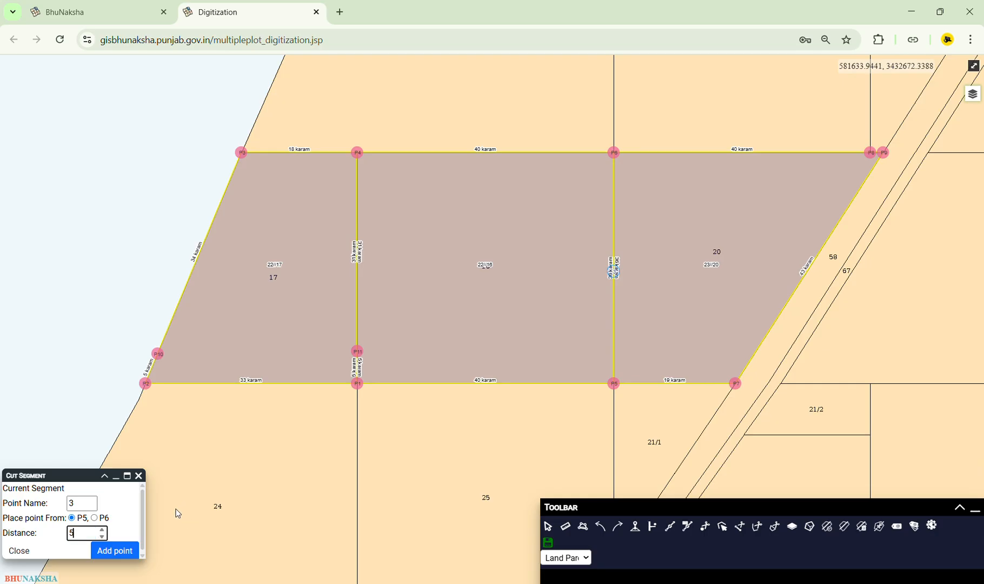
{"action": "left_click", "coordinate": [129, 553]}
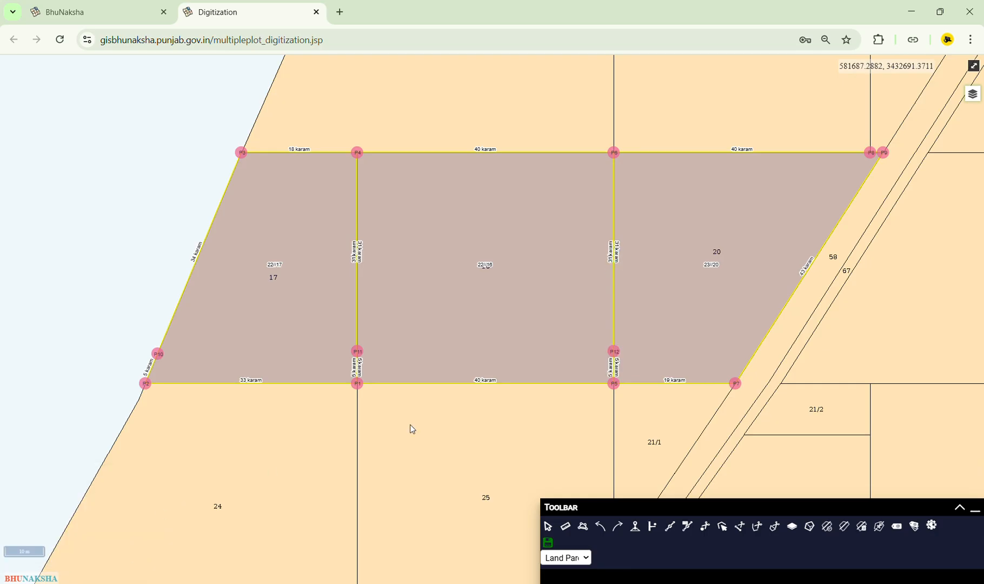
Cut the P7–P9 boundary of plot 23//20 with a point named 4, placed 5 from P7
{"action": "left_click", "coordinate": [693, 527]}
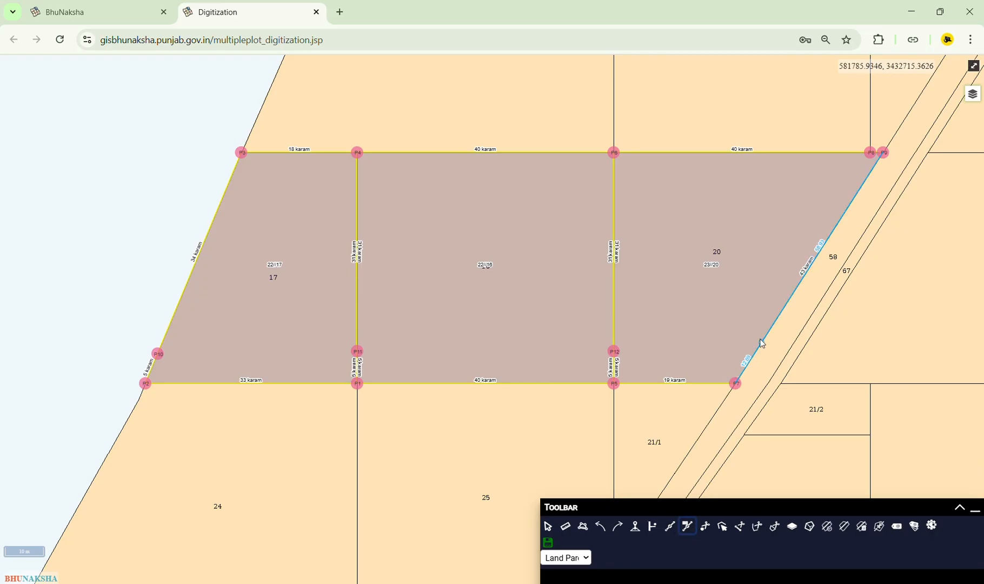
{"action": "left_click", "coordinate": [770, 327]}
{"action": "left_click", "coordinate": [81, 503]}
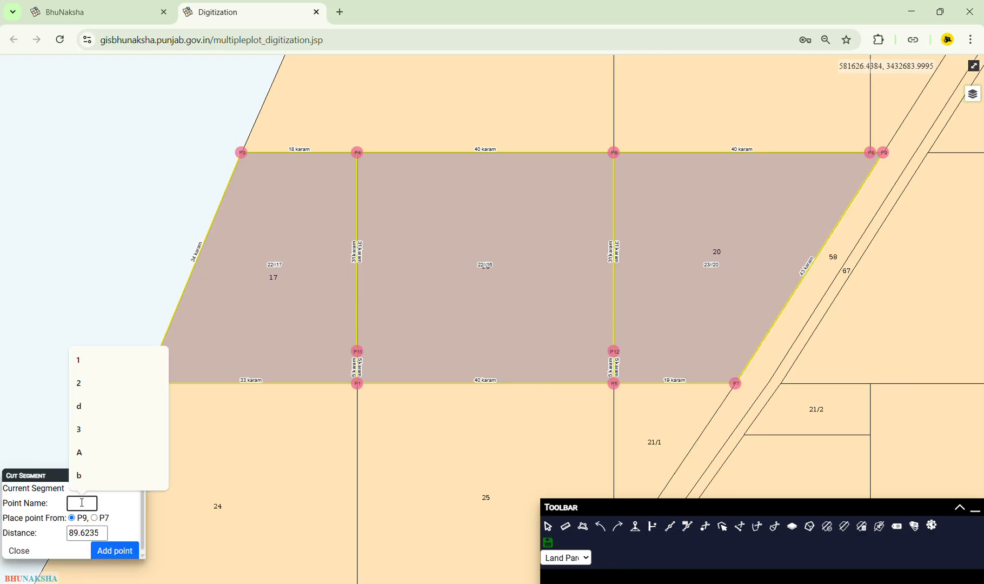
{"action": "type", "text": "4"}
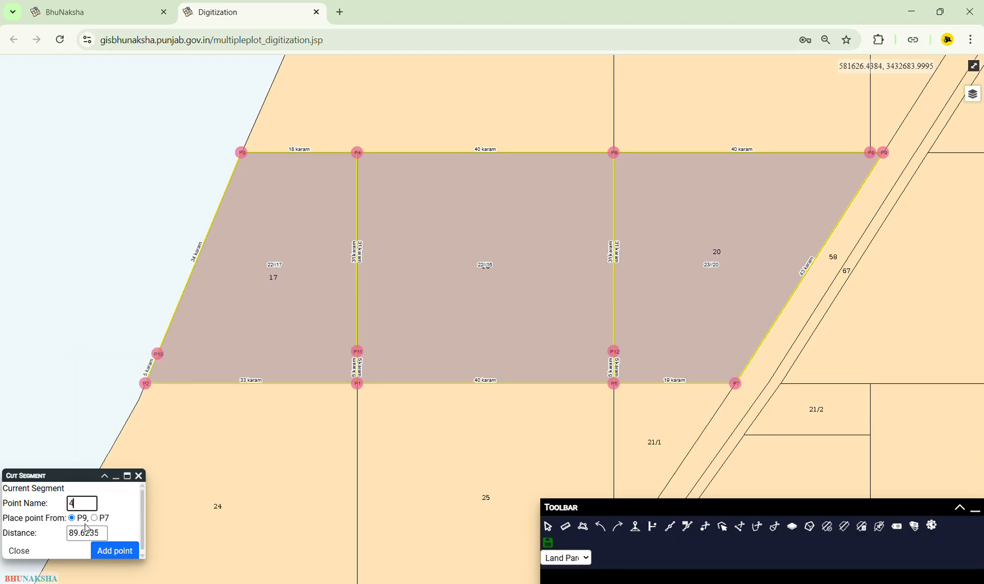
{"action": "left_click", "coordinate": [94, 518]}
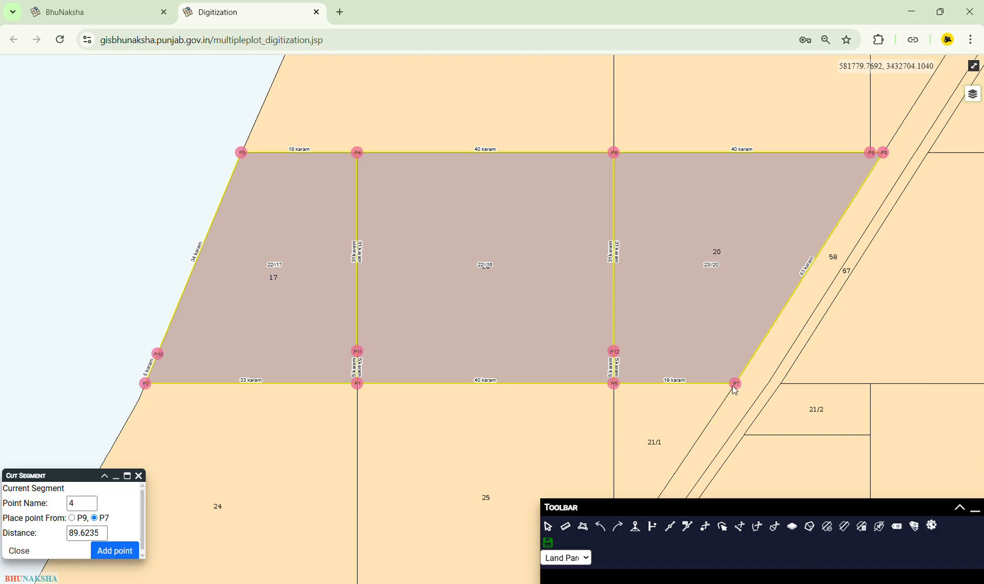
{"action": "double_click", "coordinate": [73, 532]}
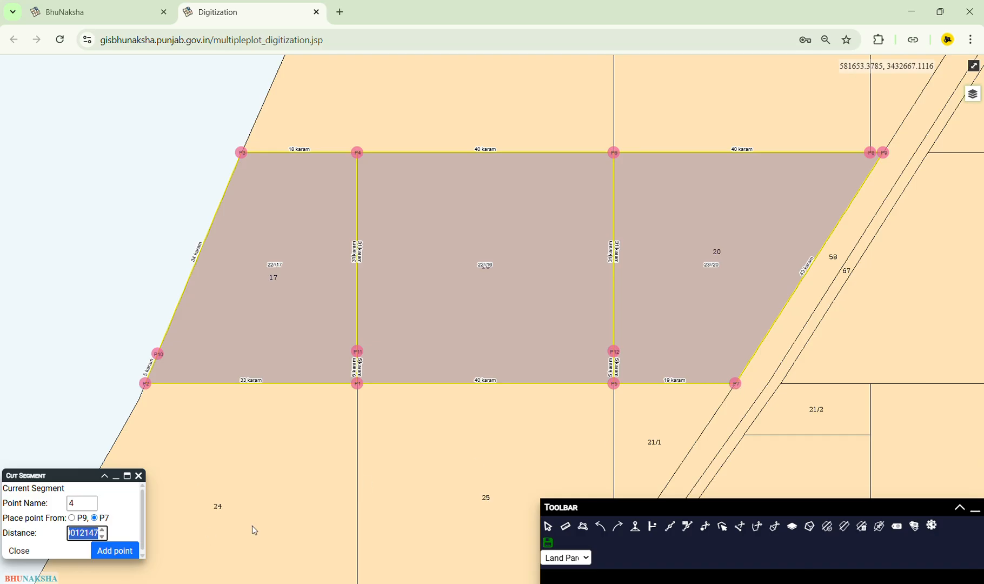
{"action": "key", "text": "BackSpace"}
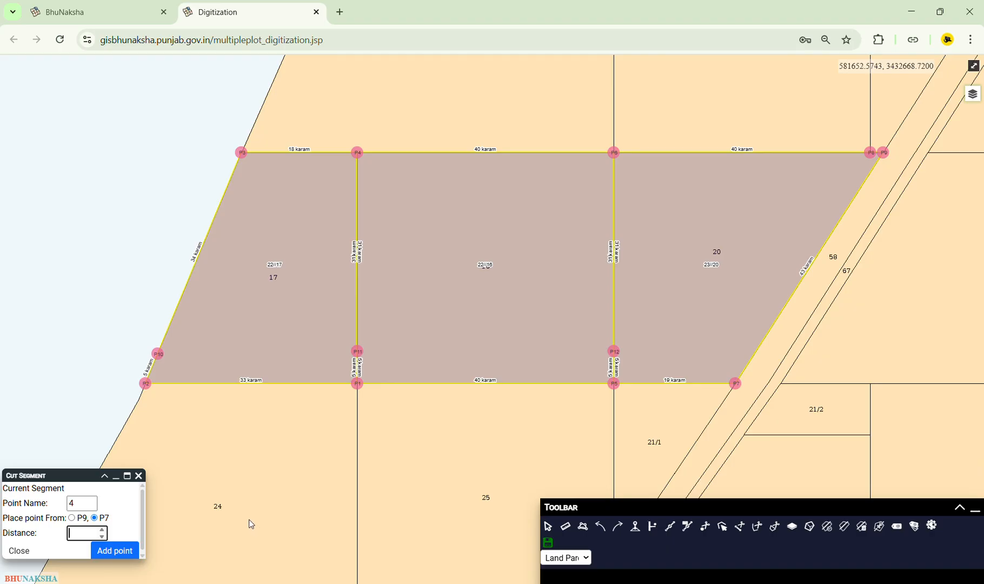
{"action": "type", "text": "5"}
{"action": "left_click", "coordinate": [110, 553]}
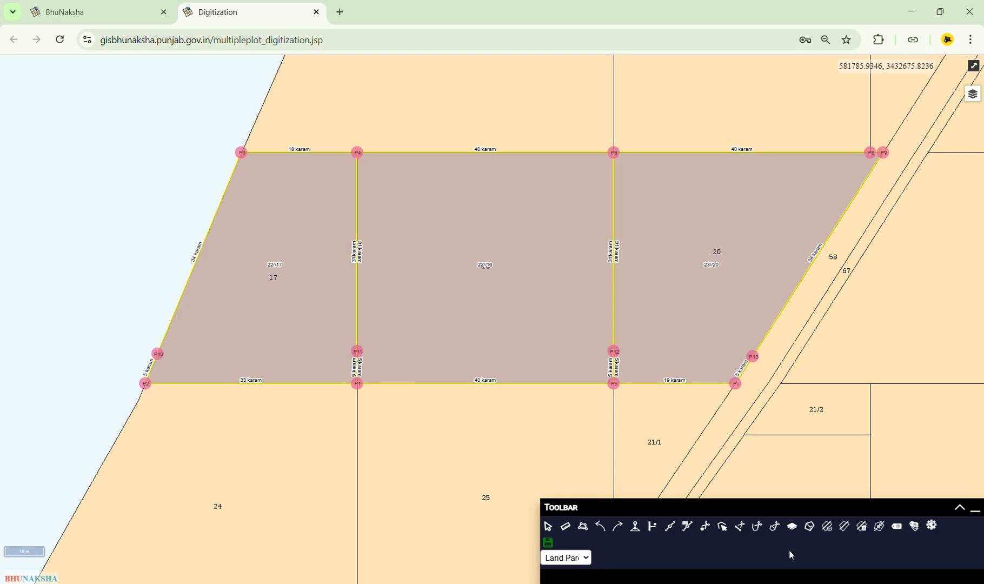
Draw a dividing line across the three plots through points P10, P11, P12 and P13
{"action": "left_click", "coordinate": [845, 530]}
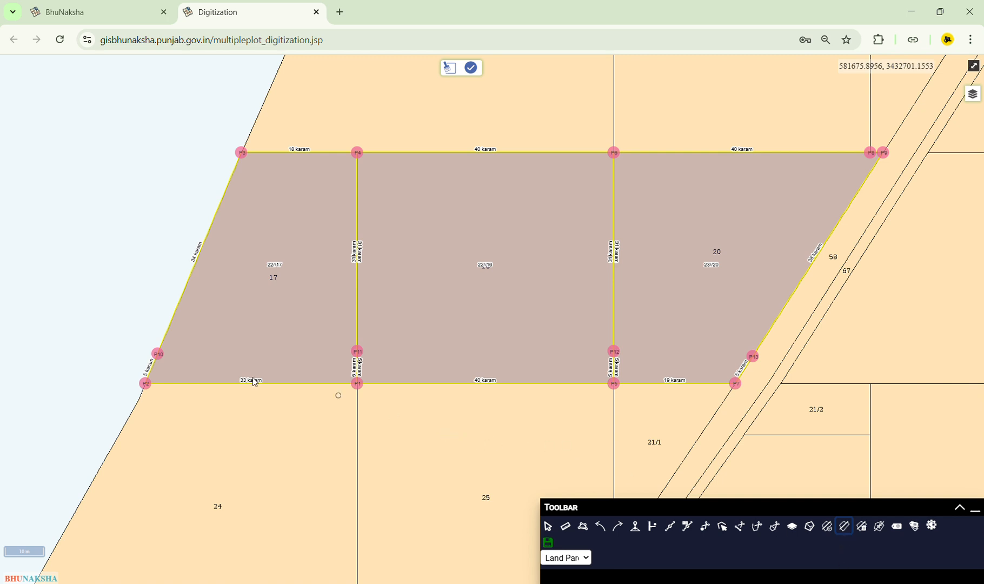
{"action": "left_click", "coordinate": [158, 355]}
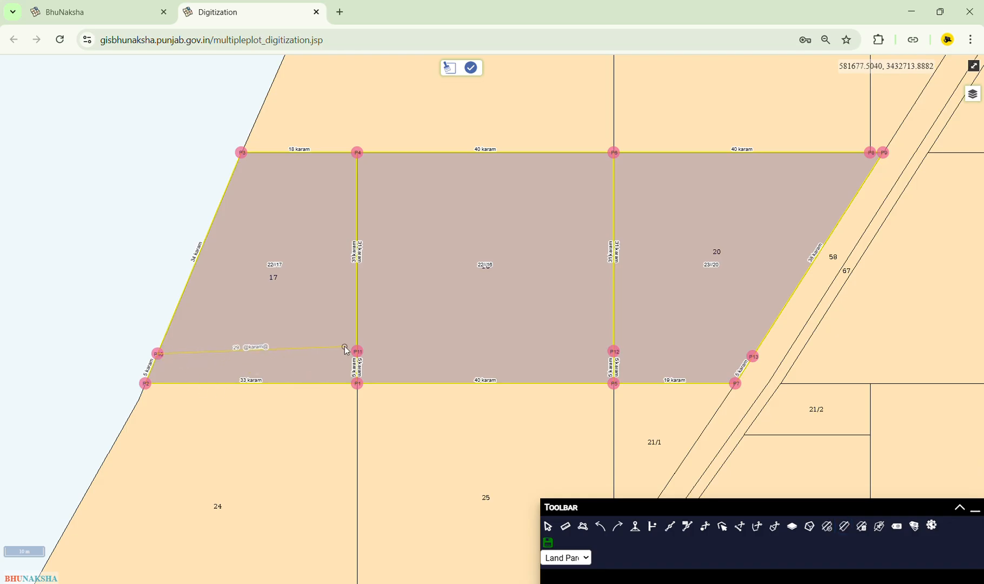
{"action": "left_click", "coordinate": [359, 352]}
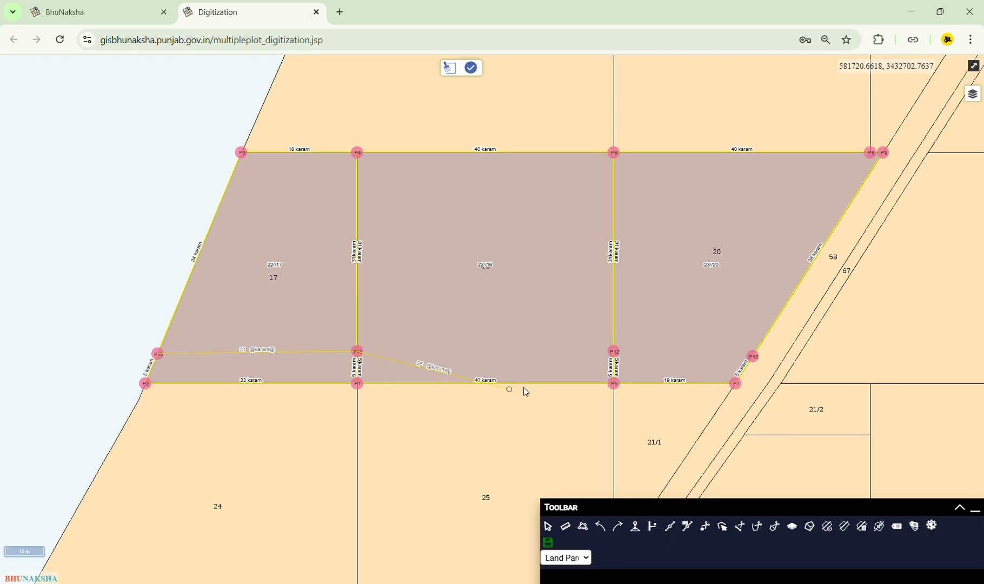
{"action": "left_click", "coordinate": [615, 349]}
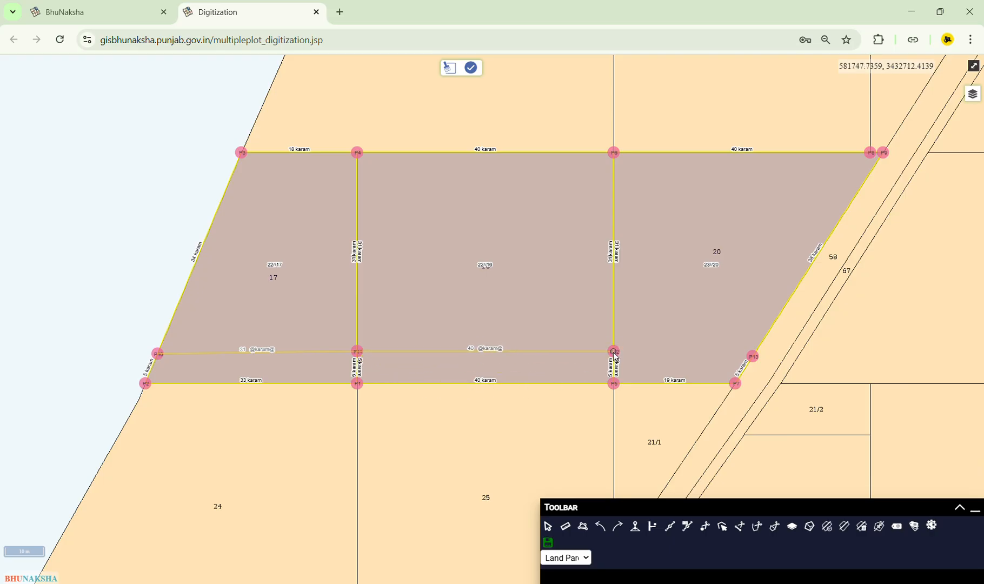
{"action": "left_click", "coordinate": [756, 357]}
{"action": "scroll", "coordinate": [757, 357], "scroll_direction": "up", "scroll_amount": 1}
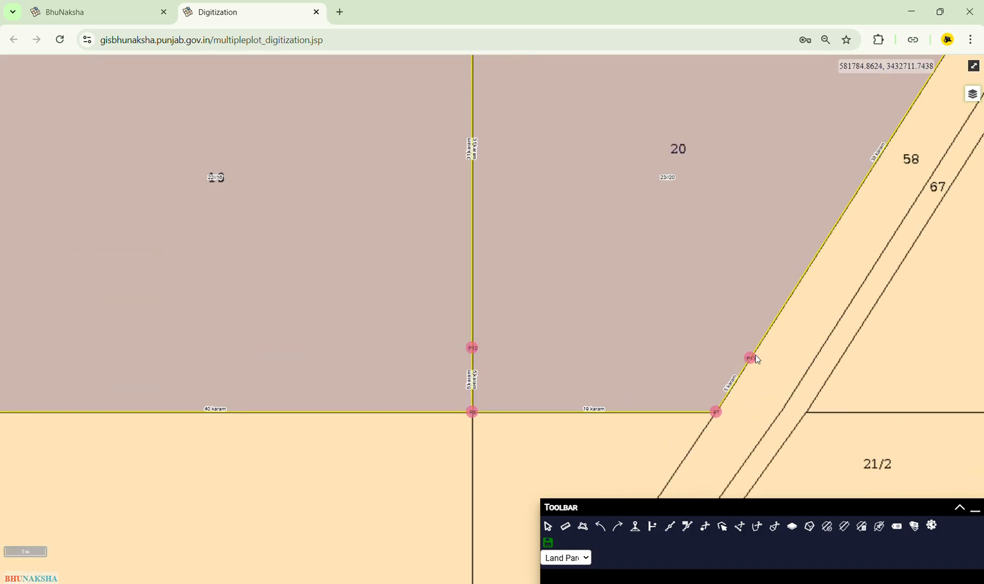
{"action": "scroll", "coordinate": [722, 351], "scroll_direction": "down", "scroll_amount": 1}
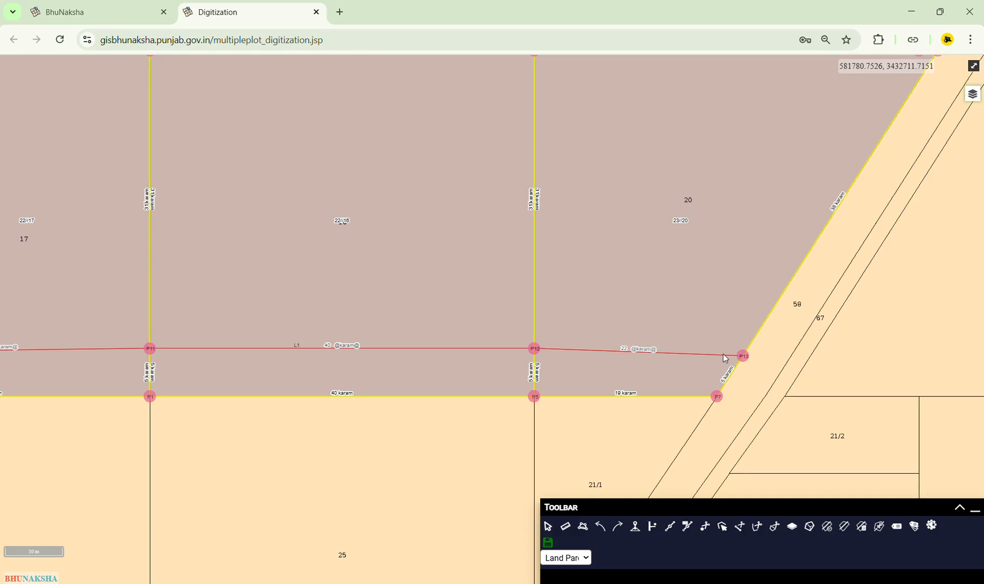
{"action": "scroll", "coordinate": [634, 401], "scroll_direction": "down", "scroll_amount": 1}
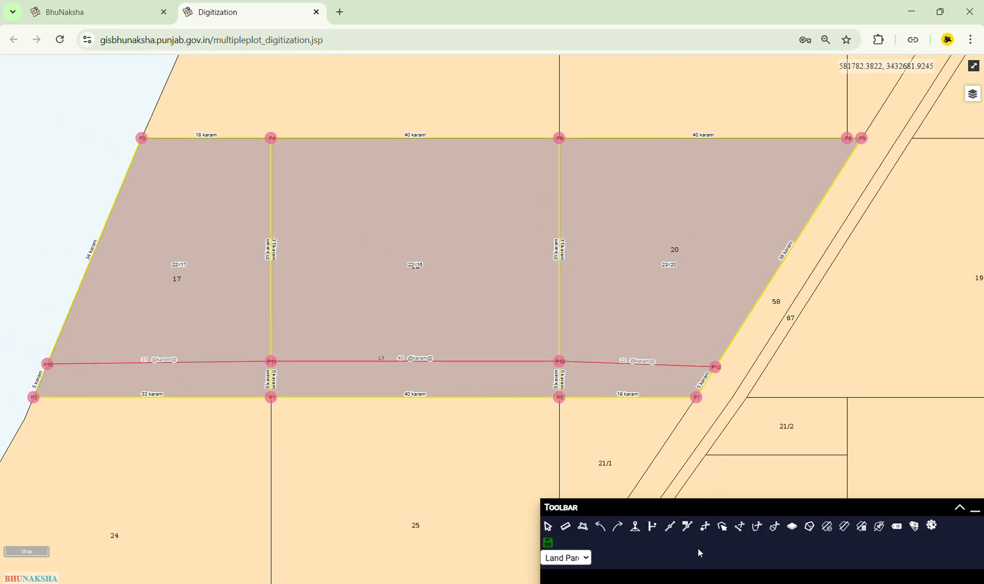
Undo and redo the dividing line twice, finishing with one more undo to remove it
{"action": "left_click", "coordinate": [601, 529]}
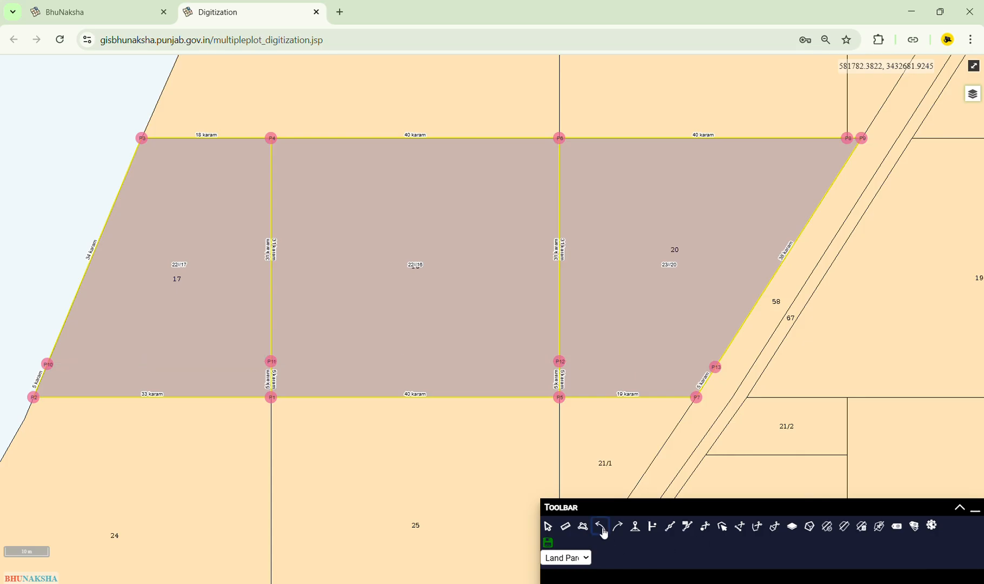
{"action": "left_click", "coordinate": [616, 530]}
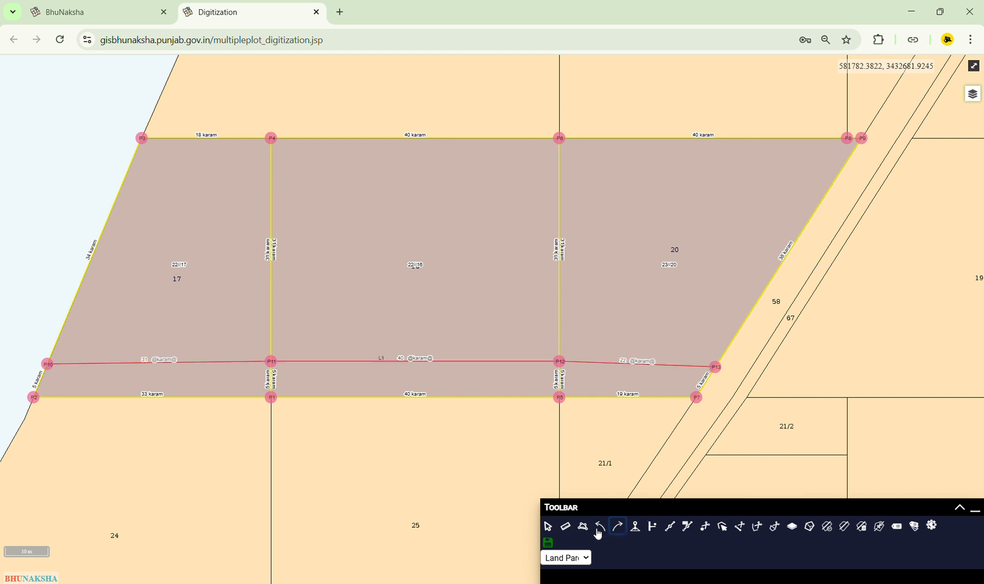
{"action": "left_click", "coordinate": [602, 529]}
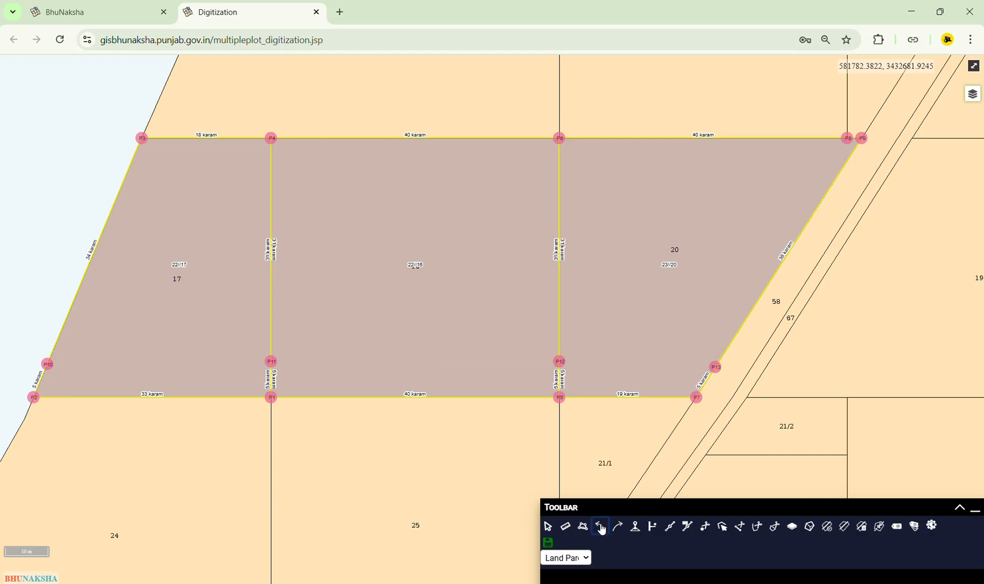
{"action": "left_click", "coordinate": [619, 528]}
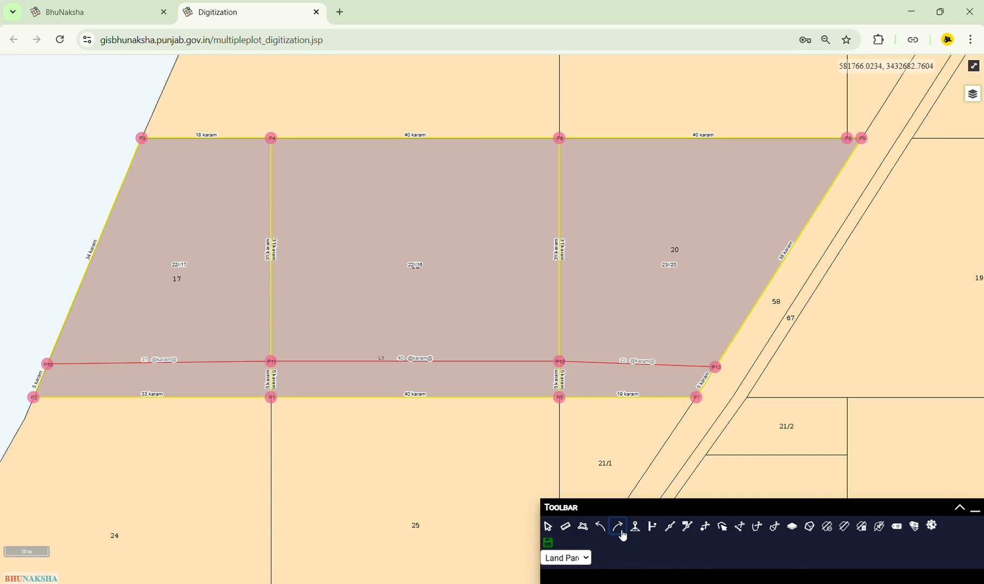
{"action": "left_click", "coordinate": [599, 531]}
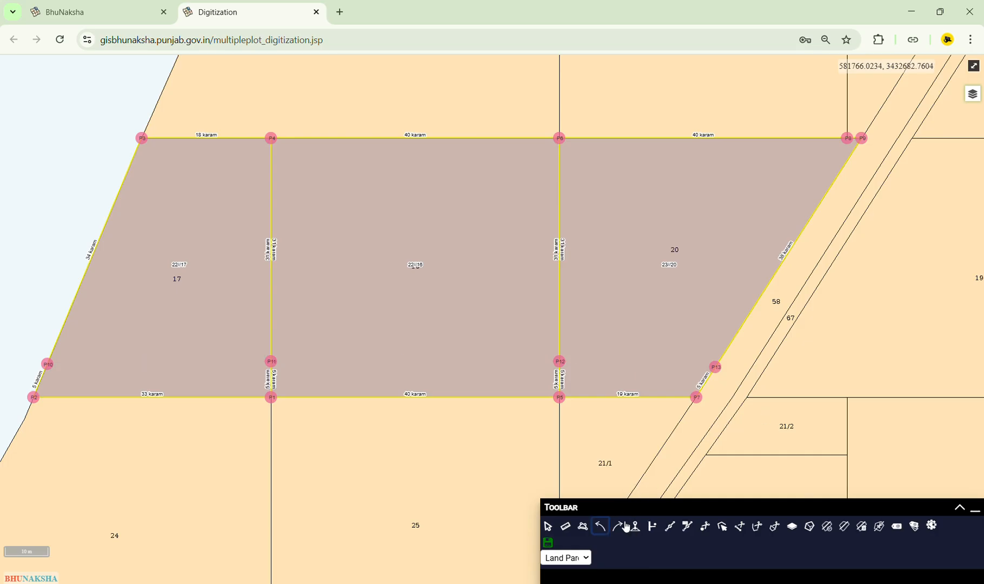
Redraw the dividing line from P10 through P11 and P12, ending it at P13
{"action": "left_click", "coordinate": [844, 527]}
{"action": "left_click", "coordinate": [49, 365]}
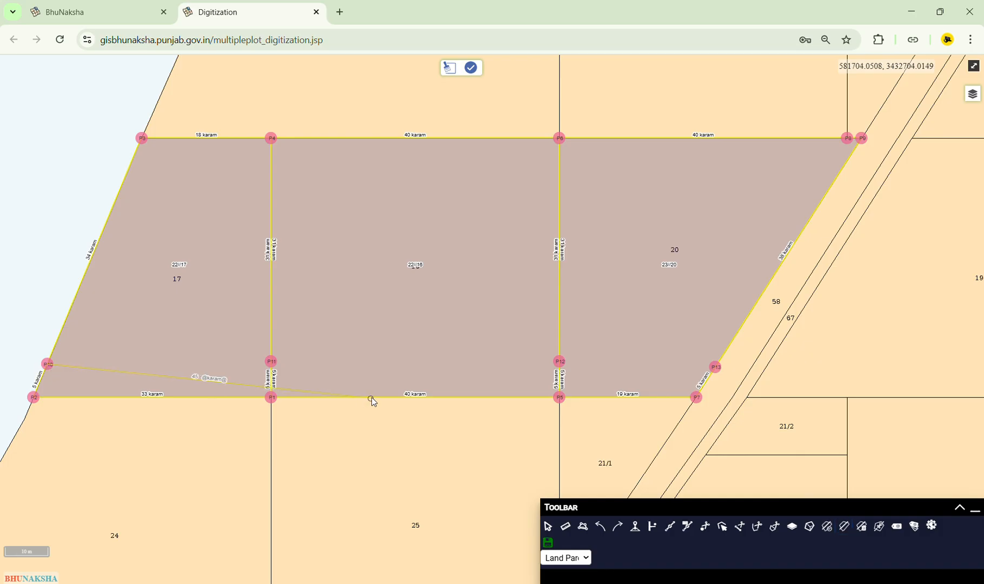
{"action": "left_click", "coordinate": [271, 361]}
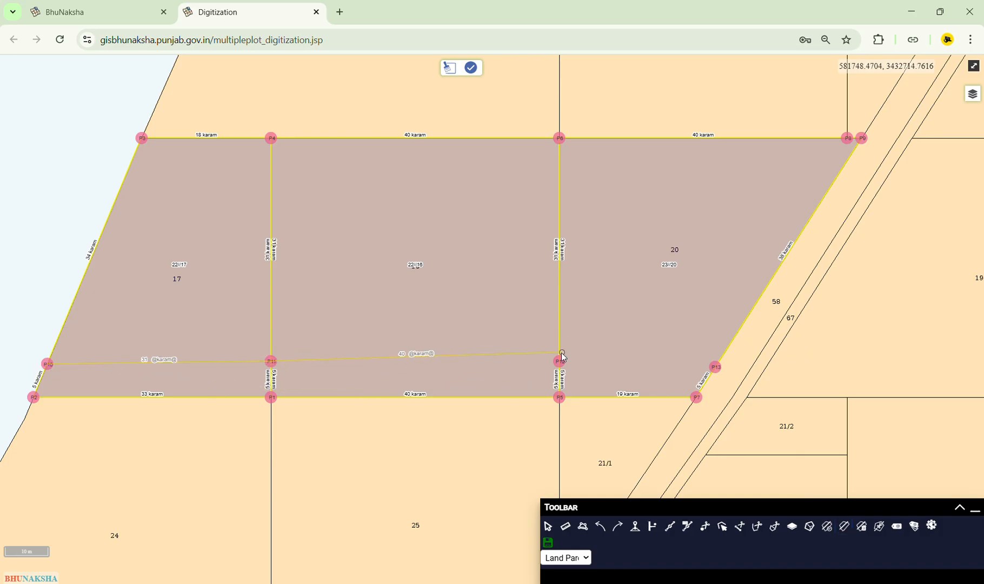
{"action": "left_click", "coordinate": [560, 361]}
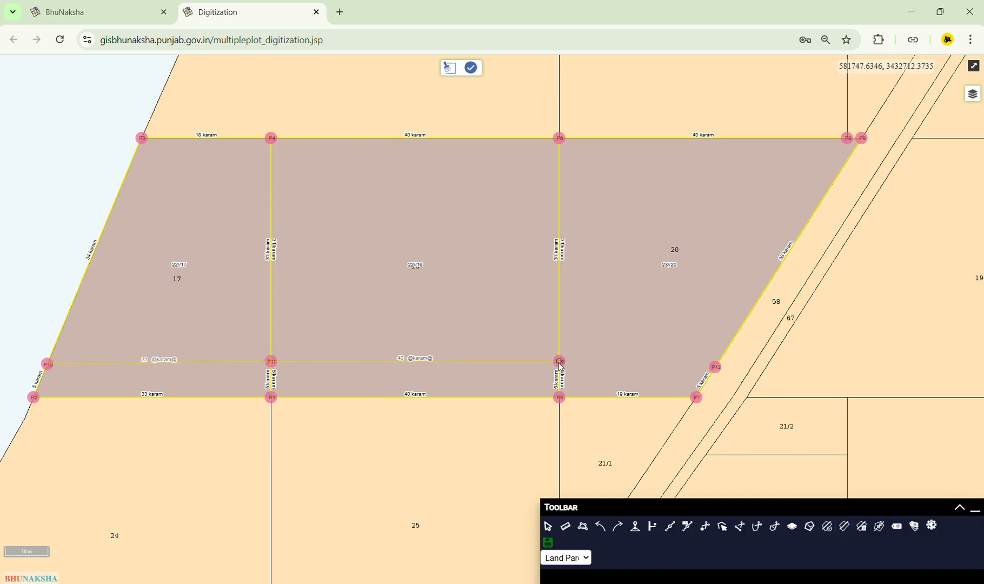
{"action": "double_click", "coordinate": [716, 368]}
{"action": "scroll", "coordinate": [538, 307], "scroll_direction": "down", "scroll_amount": 1}
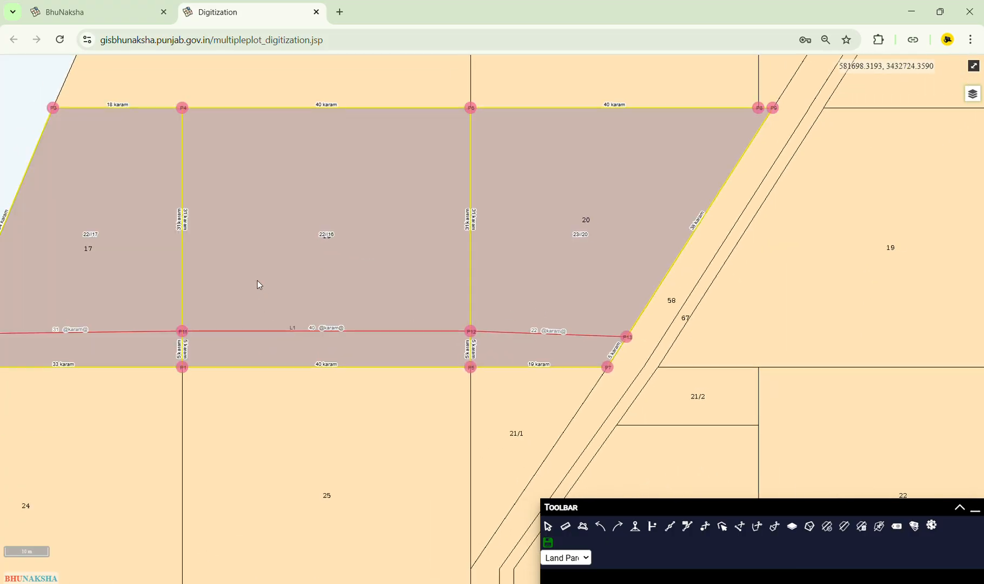
{"action": "left_click_drag", "start_coordinate": [260, 285], "coordinate": [418, 323]}
{"action": "scroll", "coordinate": [422, 321], "scroll_direction": "down", "scroll_amount": 1}
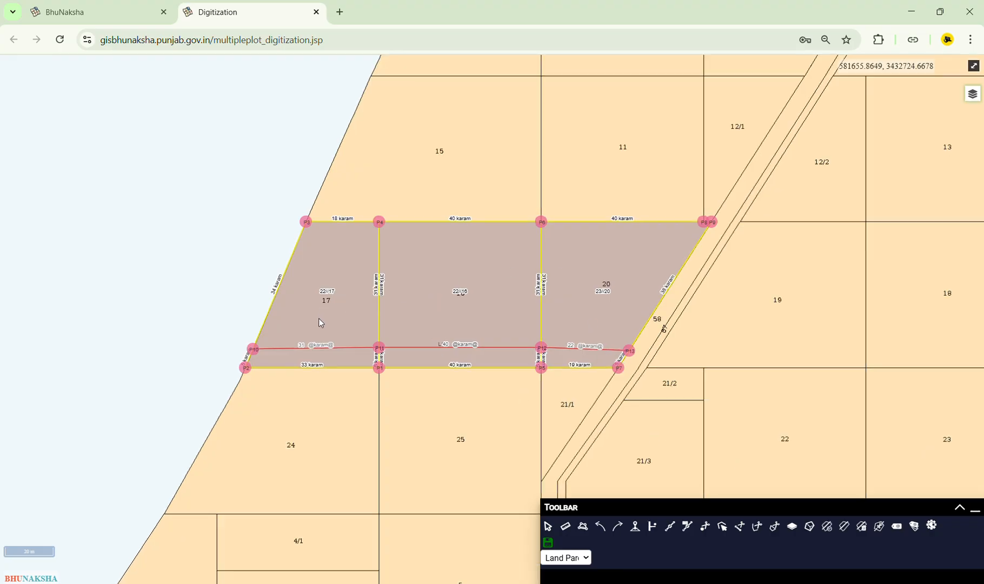
{"action": "scroll", "coordinate": [322, 323], "scroll_direction": "up", "scroll_amount": 1}
{"action": "left_click_drag", "start_coordinate": [591, 375], "coordinate": [537, 341]}
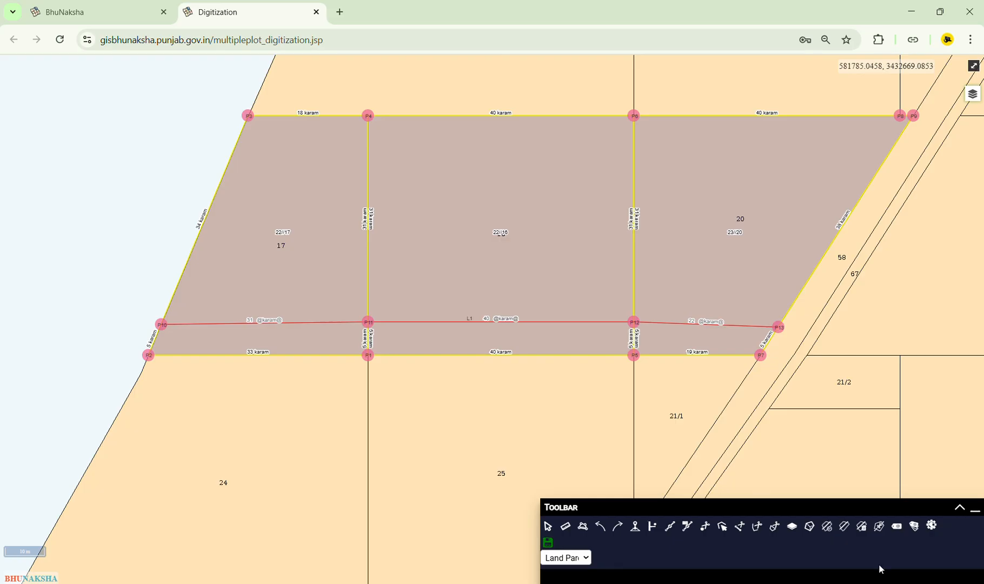
Split plots 22//17, 22//16 and 23//20 along the dividing line
{"action": "left_click", "coordinate": [880, 527]}
{"action": "left_click", "coordinate": [399, 315]}
{"action": "left_click", "coordinate": [268, 276]}
{"action": "left_click", "coordinate": [546, 275]}
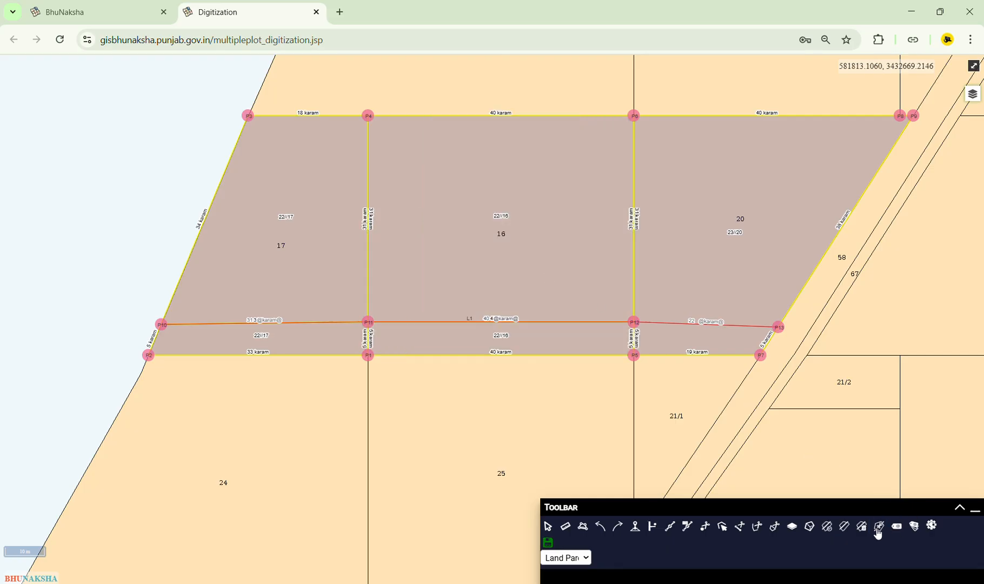
{"action": "left_click", "coordinate": [879, 528]}
{"action": "left_click", "coordinate": [719, 241]}
Open the plot attributes and set the kide of the two 22//17 parts to 22//17/1 for the smaller and 22//17/2 for the larger
{"action": "left_click", "coordinate": [916, 529]}
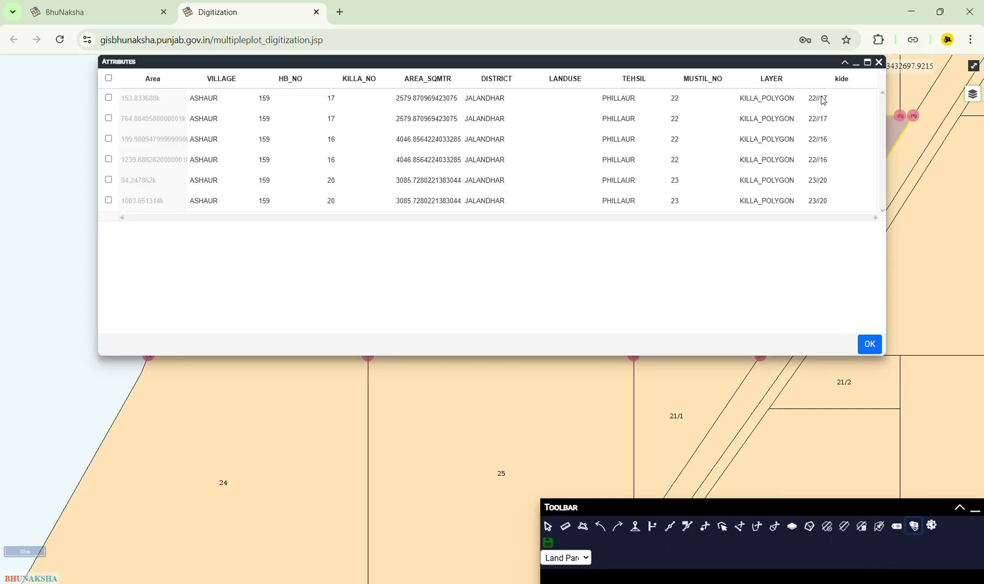
{"action": "left_click", "coordinate": [823, 101]}
{"action": "left_click", "coordinate": [839, 103]}
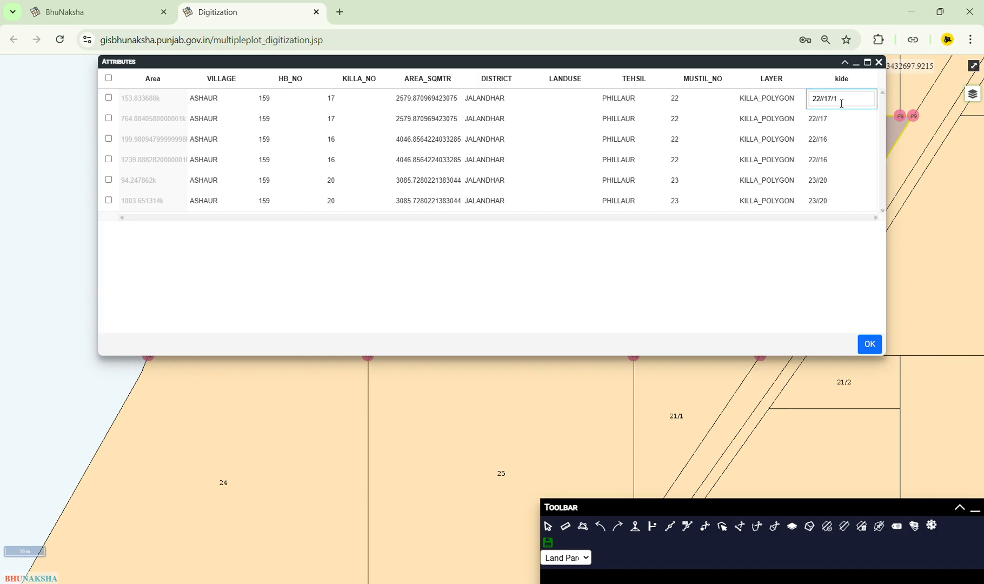
{"action": "left_click", "coordinate": [840, 119]}
{"action": "left_click", "coordinate": [842, 117]}
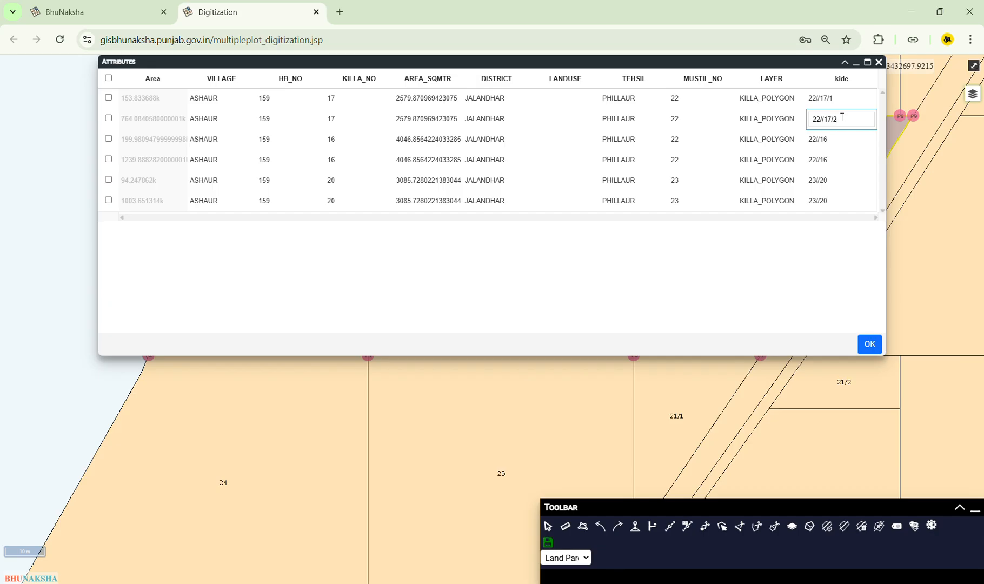
Set the kide of the two 22//16 parts to 22//16/1 for the smaller and 22//16/2 for the larger
{"action": "left_click", "coordinate": [827, 140]}
{"action": "left_click", "coordinate": [841, 138]}
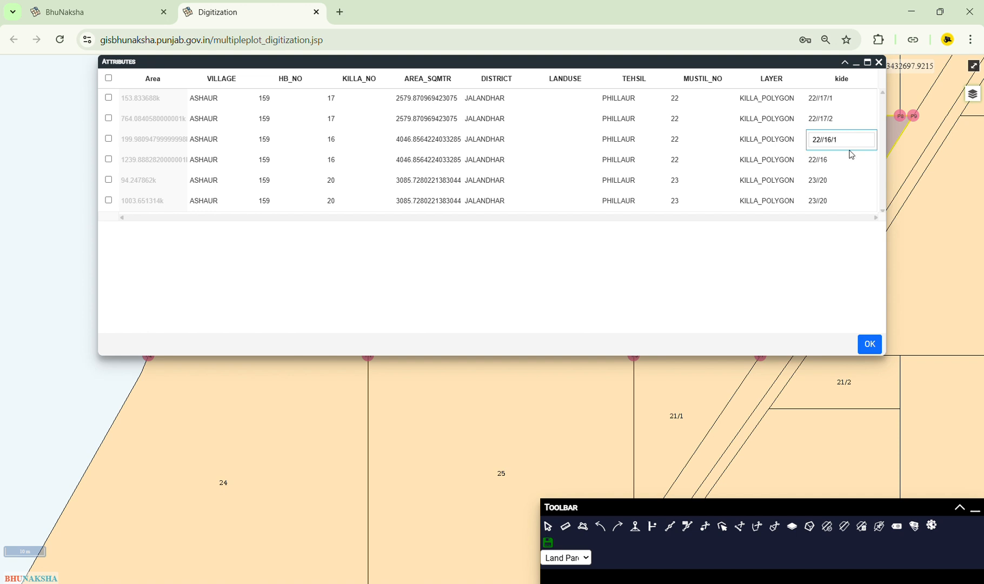
{"action": "left_click", "coordinate": [846, 160]}
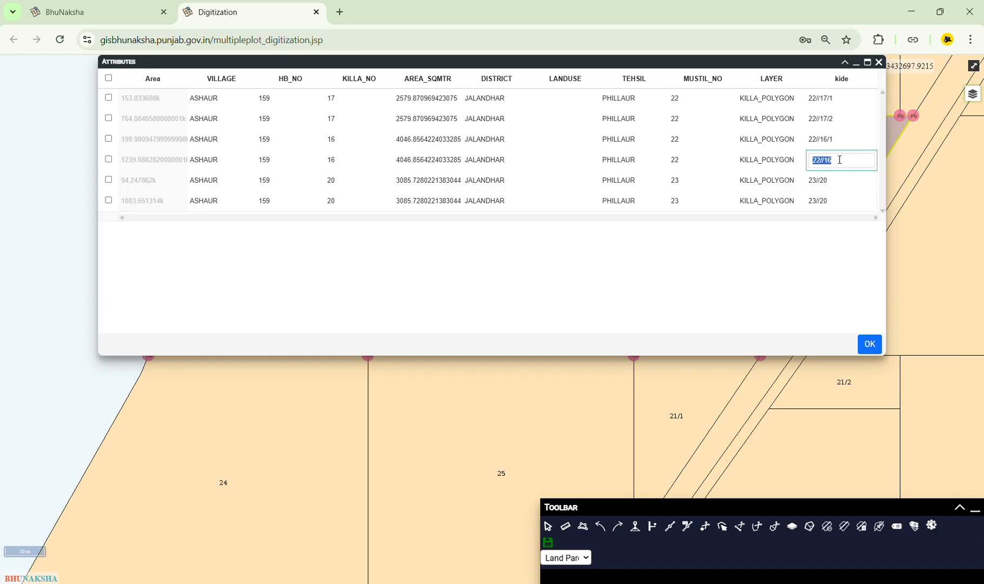
{"action": "triple_click", "coordinate": [839, 161]}
{"action": "left_click", "coordinate": [837, 161]}
Set the kide of the smaller 23//20 part to 23//20/1 and the larger to 23//20/2, and apply the attributes
{"action": "left_click", "coordinate": [852, 181]}
{"action": "triple_click", "coordinate": [832, 181]}
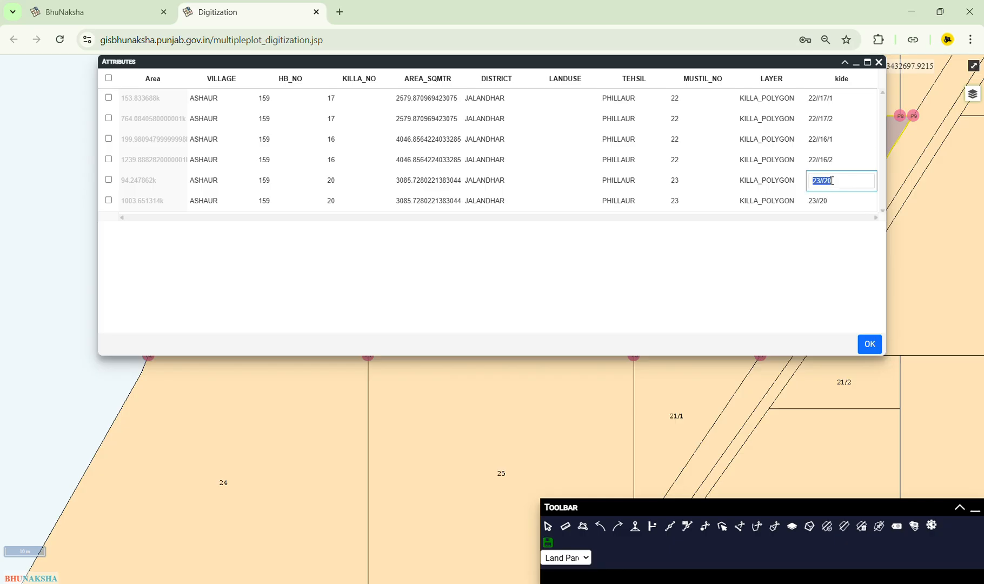
{"action": "left_click", "coordinate": [840, 181]}
{"action": "left_click", "coordinate": [843, 203]}
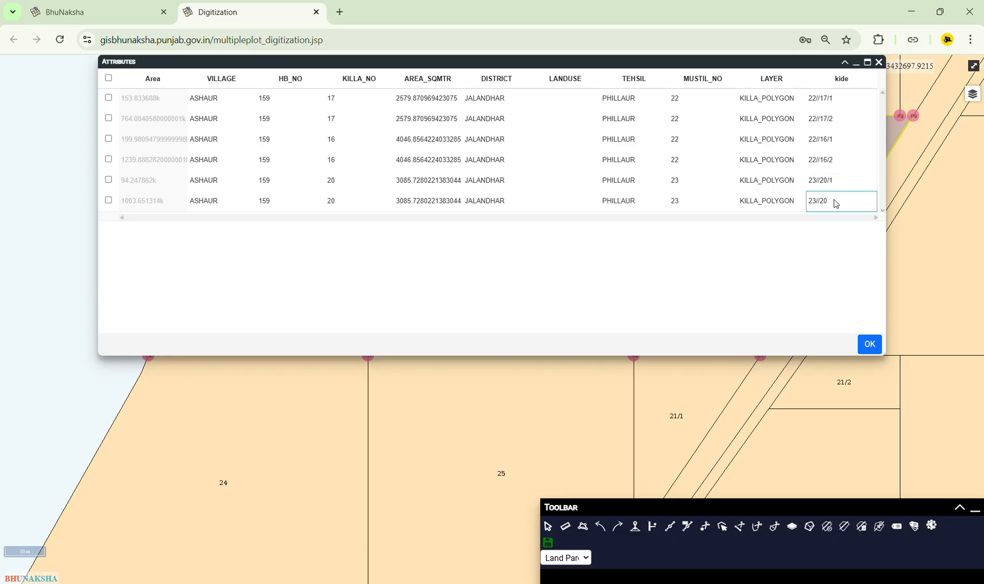
{"action": "triple_click", "coordinate": [832, 201]}
{"action": "left_click", "coordinate": [836, 201]}
{"action": "type", "text": "/2"}
{"action": "left_click", "coordinate": [872, 347]}
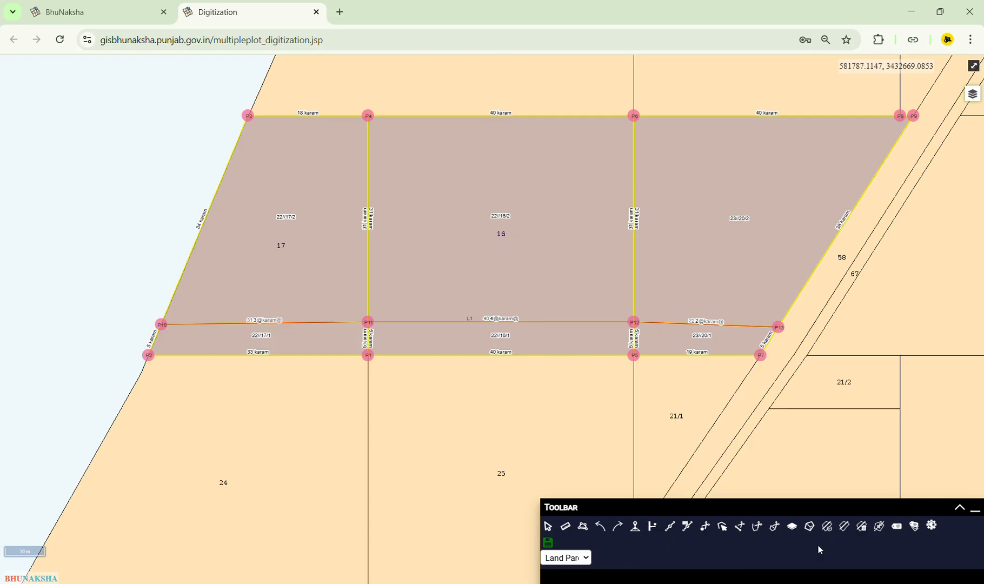
Save the numbered plot division with a comment and close the Digitization page
{"action": "left_click", "coordinate": [548, 543]}
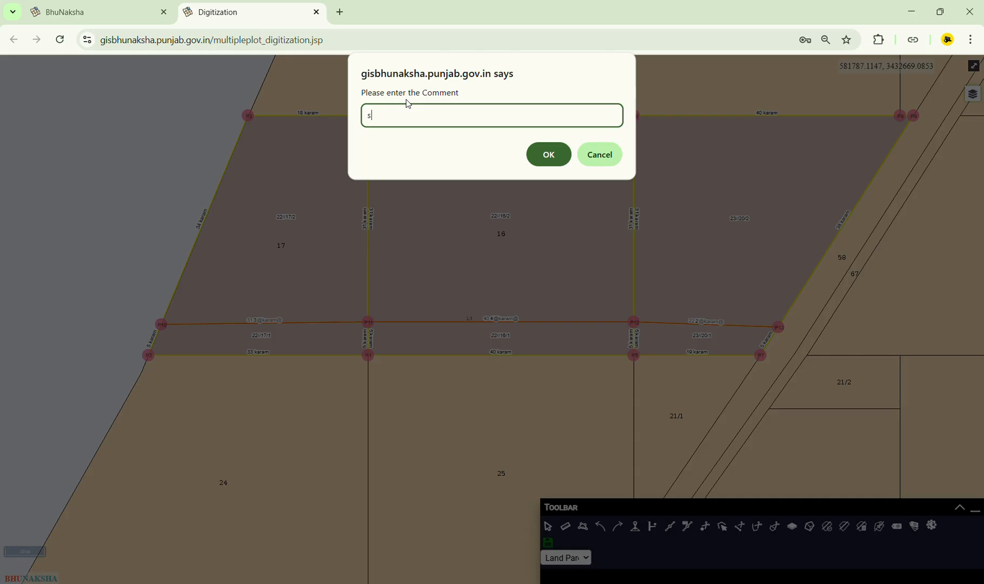
{"action": "left_click", "coordinate": [563, 156]}
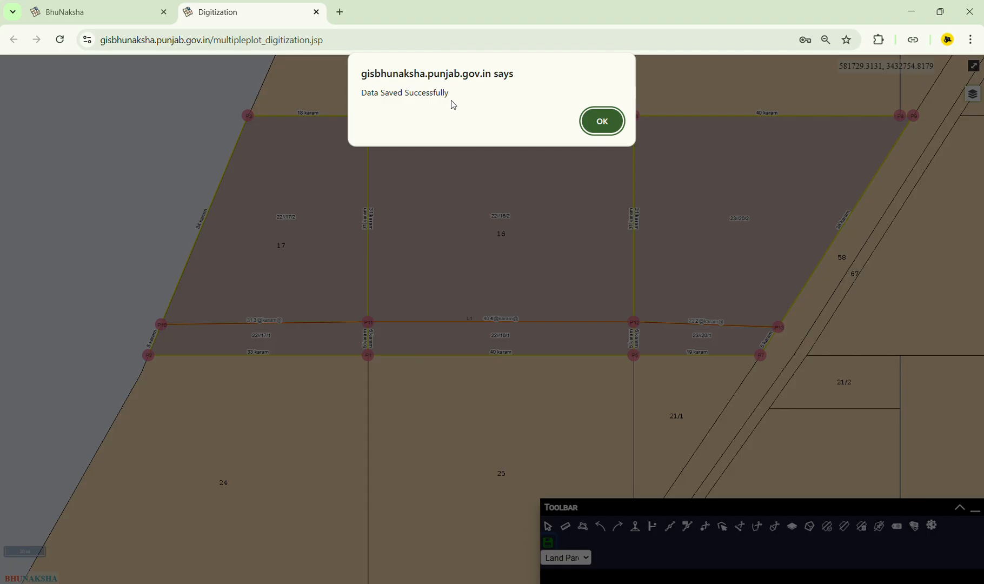
{"action": "left_click", "coordinate": [603, 133]}
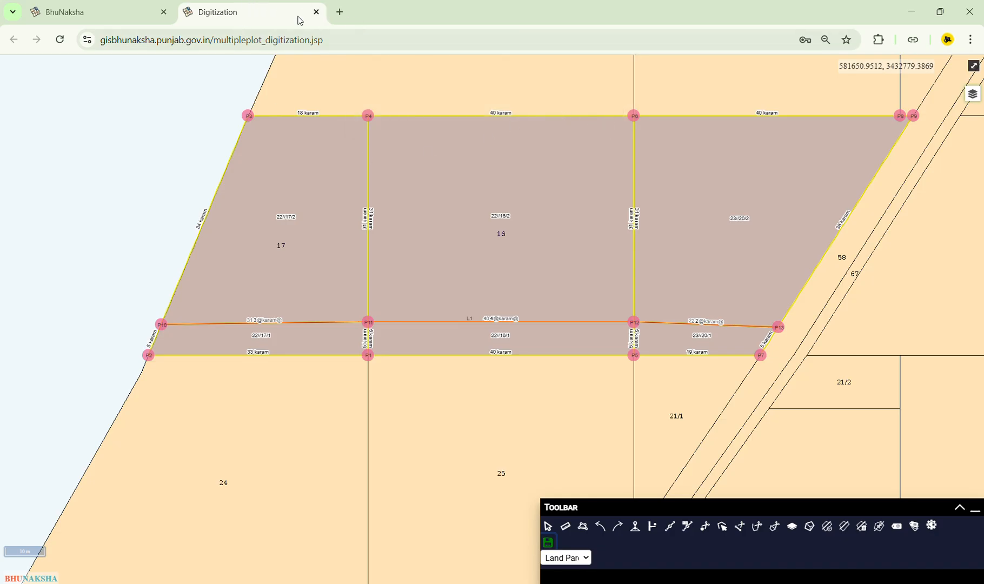
{"action": "left_click", "coordinate": [317, 13]}
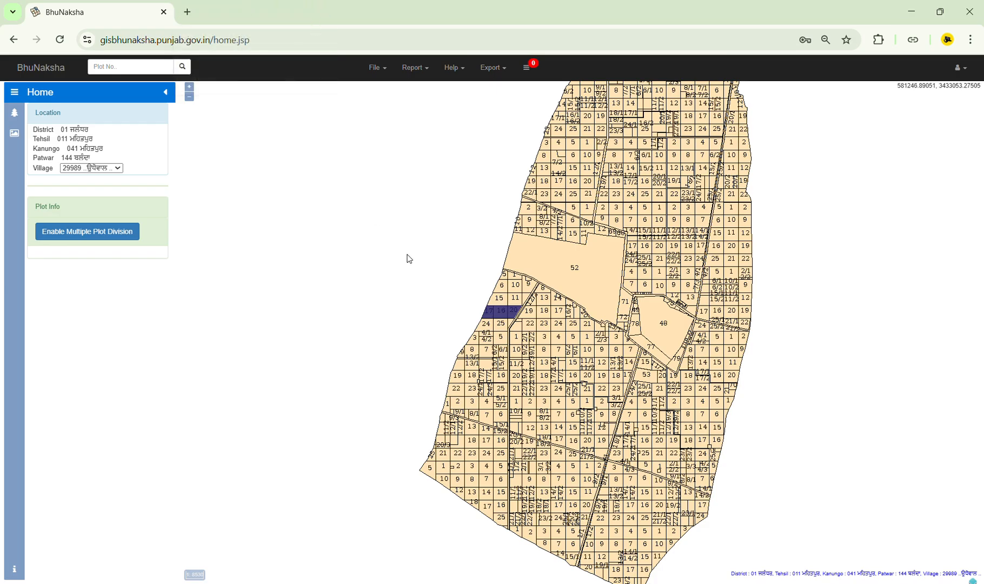
Examine the highlighted plots 17, 16 and 20 on the village map and try to reload the page
{"action": "scroll", "coordinate": [526, 327], "scroll_direction": "up", "scroll_amount": 4}
{"action": "left_click_drag", "start_coordinate": [366, 265], "coordinate": [578, 286]}
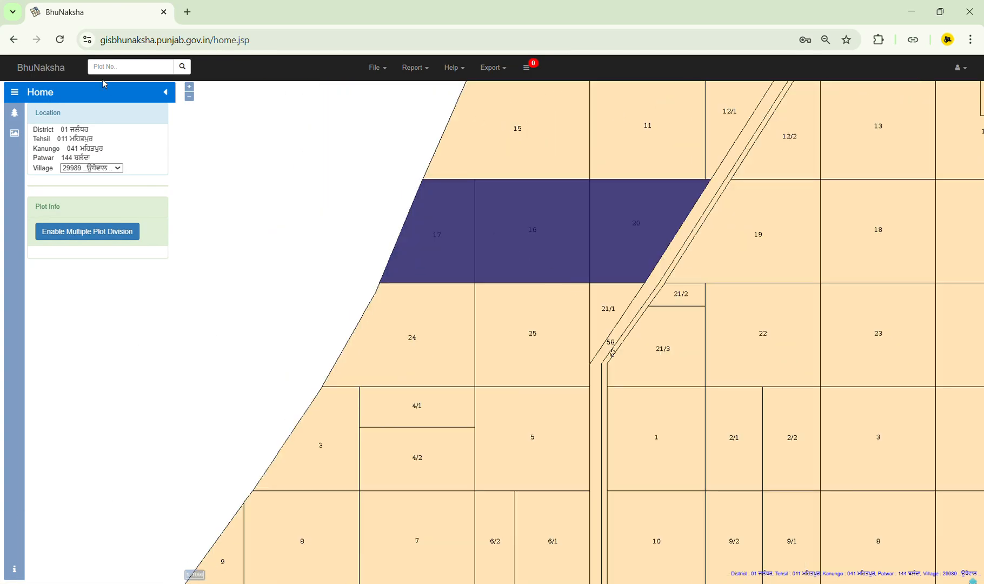
{"action": "left_click", "coordinate": [63, 41]}
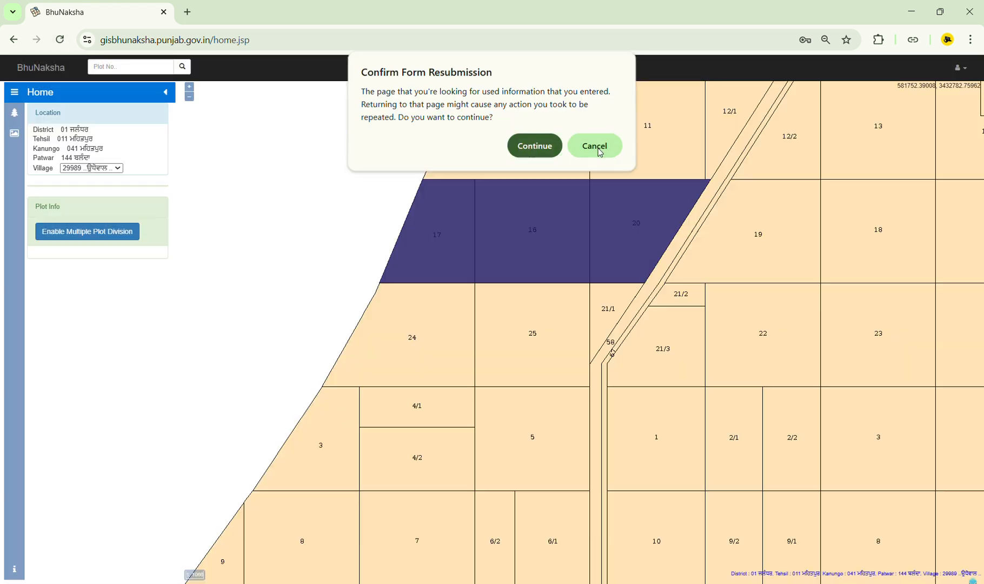
{"action": "left_click", "coordinate": [598, 147]}
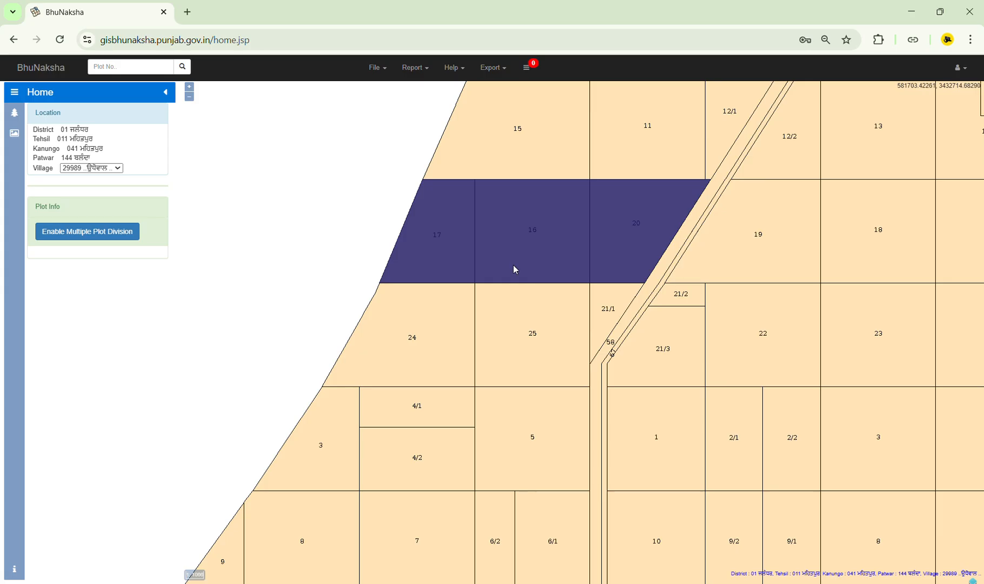
{"action": "scroll", "coordinate": [515, 269], "scroll_direction": "down", "scroll_amount": 2}
{"action": "left_click", "coordinate": [373, 69]}
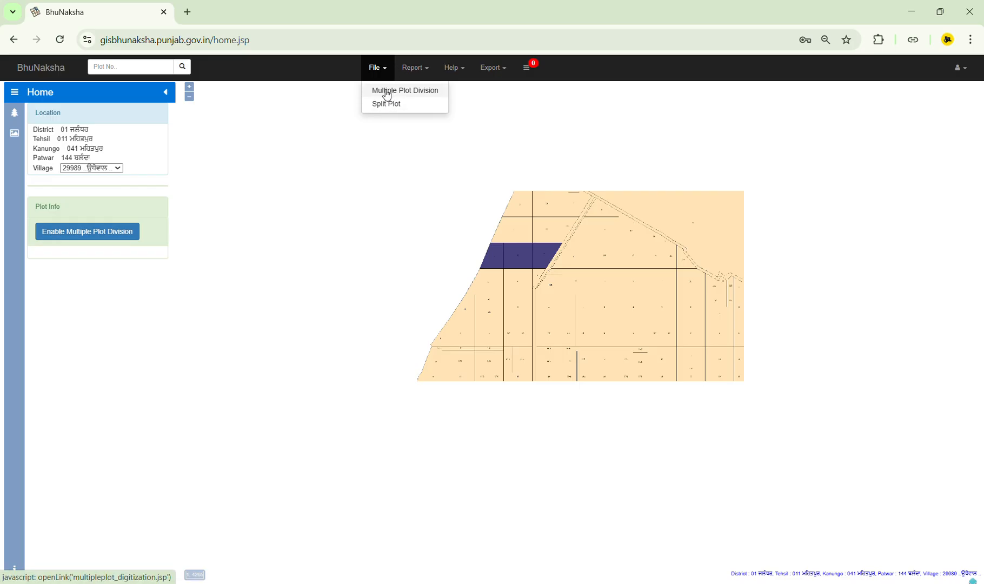
{"action": "left_click_drag", "start_coordinate": [712, 180], "coordinate": [587, 226]}
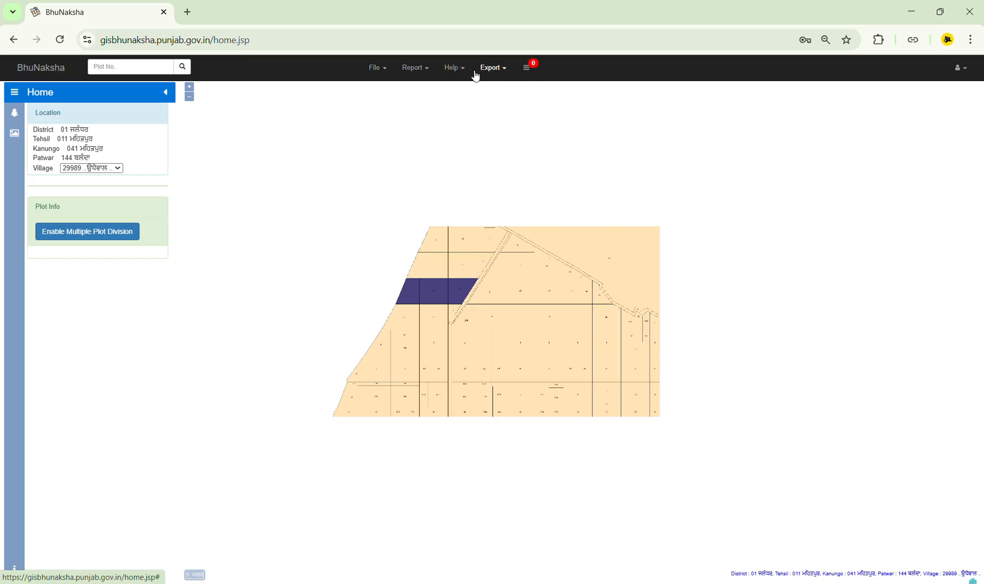
{"action": "left_click", "coordinate": [414, 69]}
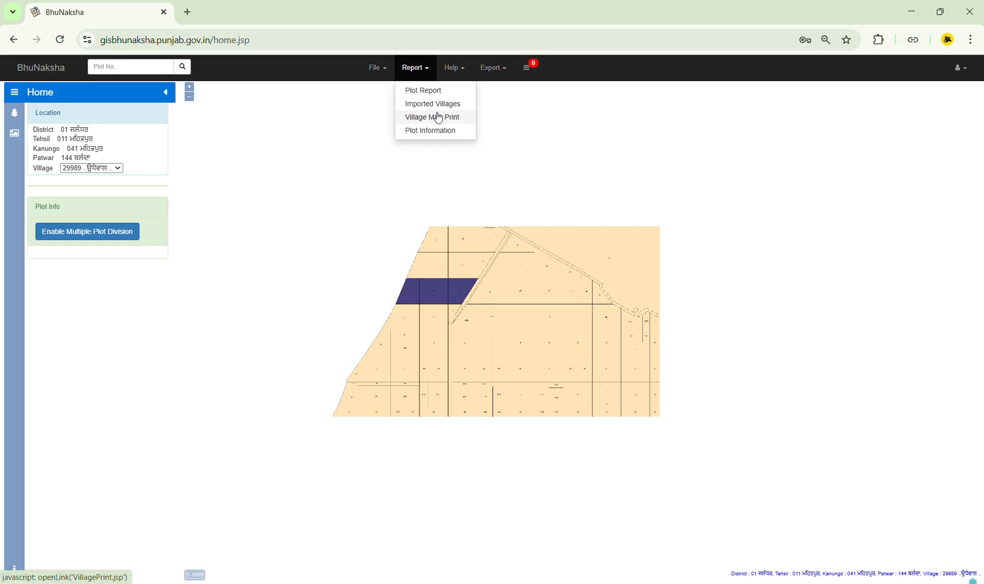
{"action": "left_click", "coordinate": [727, 121]}
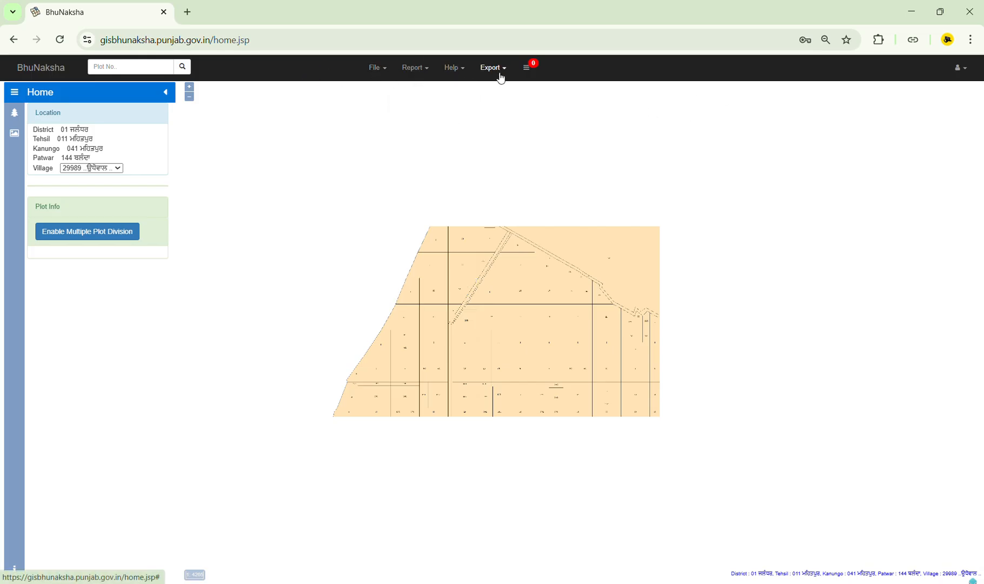